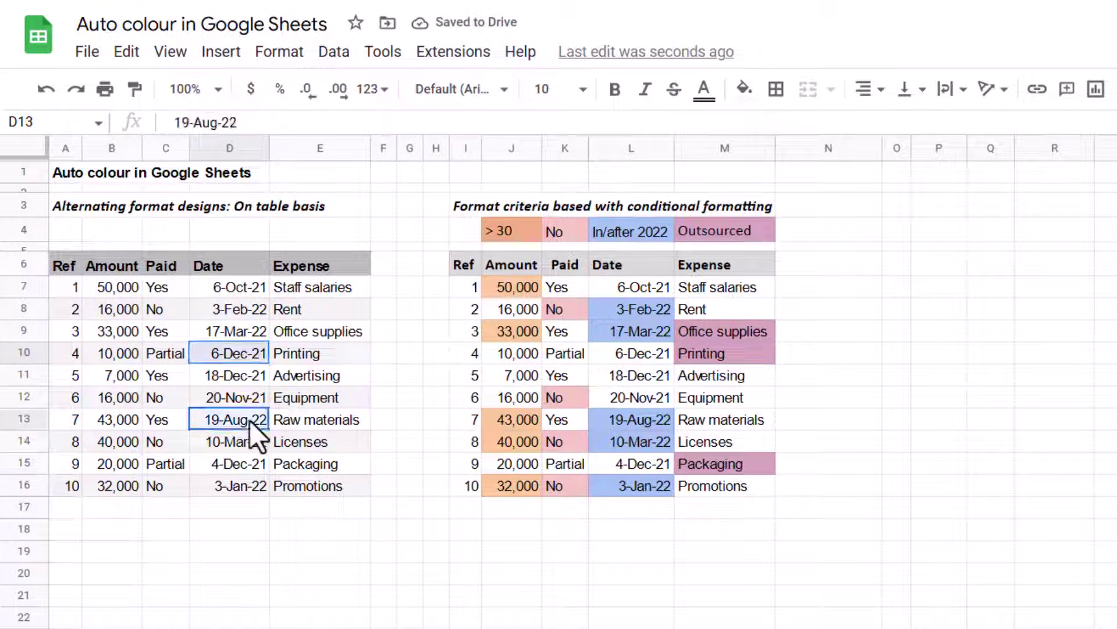
Fill the 3-Feb-22, 6-Dec-21 and 19-Aug-22 date cells light green.
{"action": "left_click", "coordinate": [239, 309], "text": "ctrl"}
{"action": "left_click", "coordinate": [745, 89]}
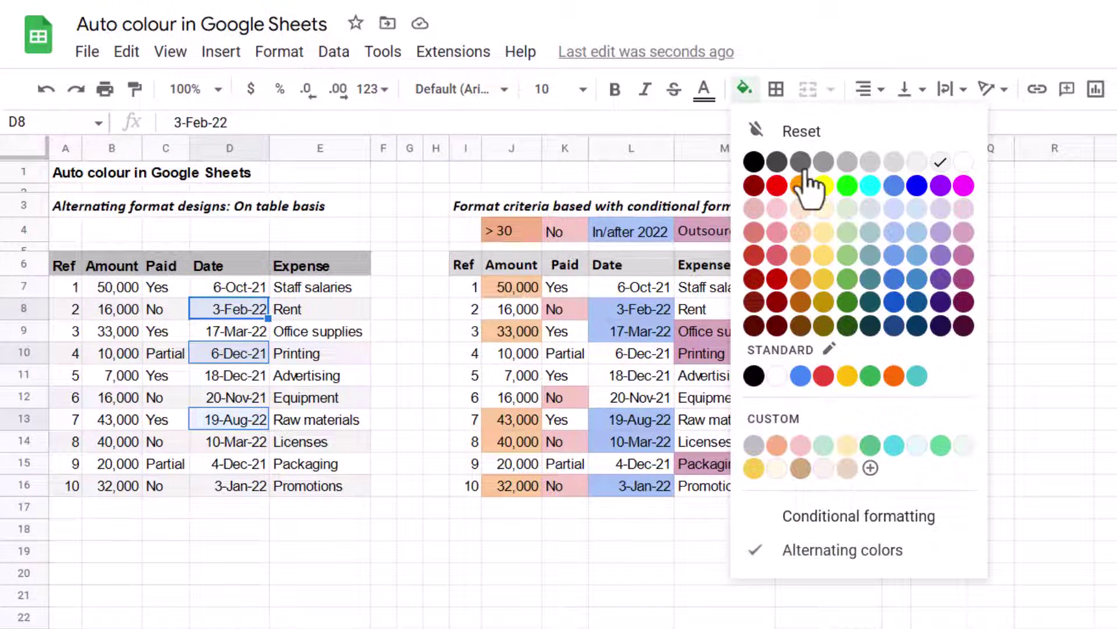
{"action": "left_click", "coordinate": [847, 257]}
{"action": "left_click", "coordinate": [279, 285]}
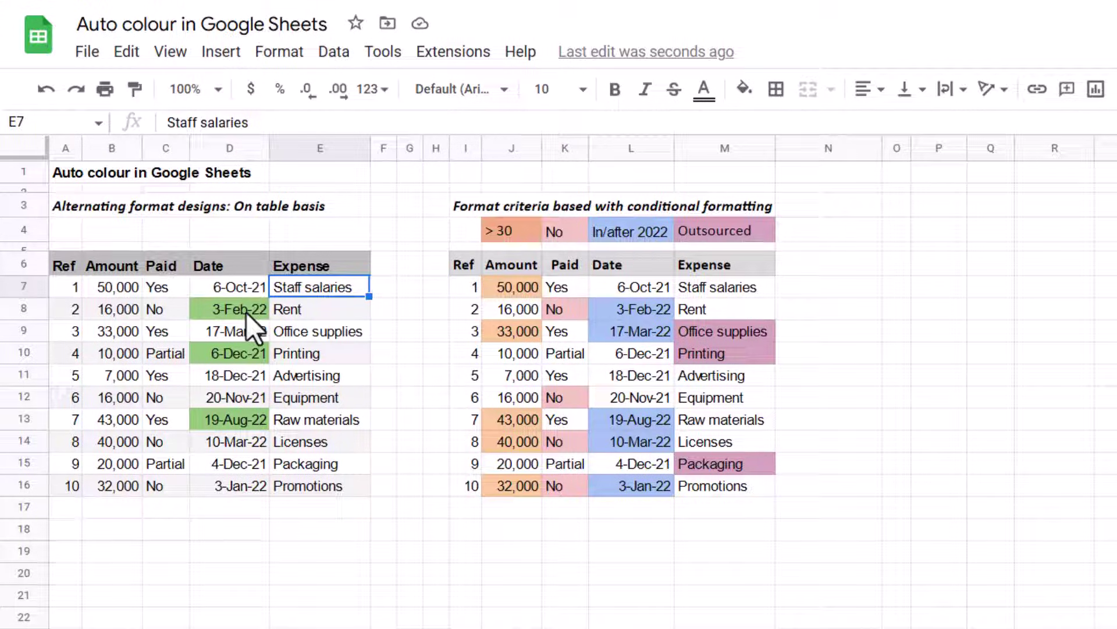
Enter the header 'Add' in F6, beside the Expense header.
{"action": "left_click", "coordinate": [381, 262]}
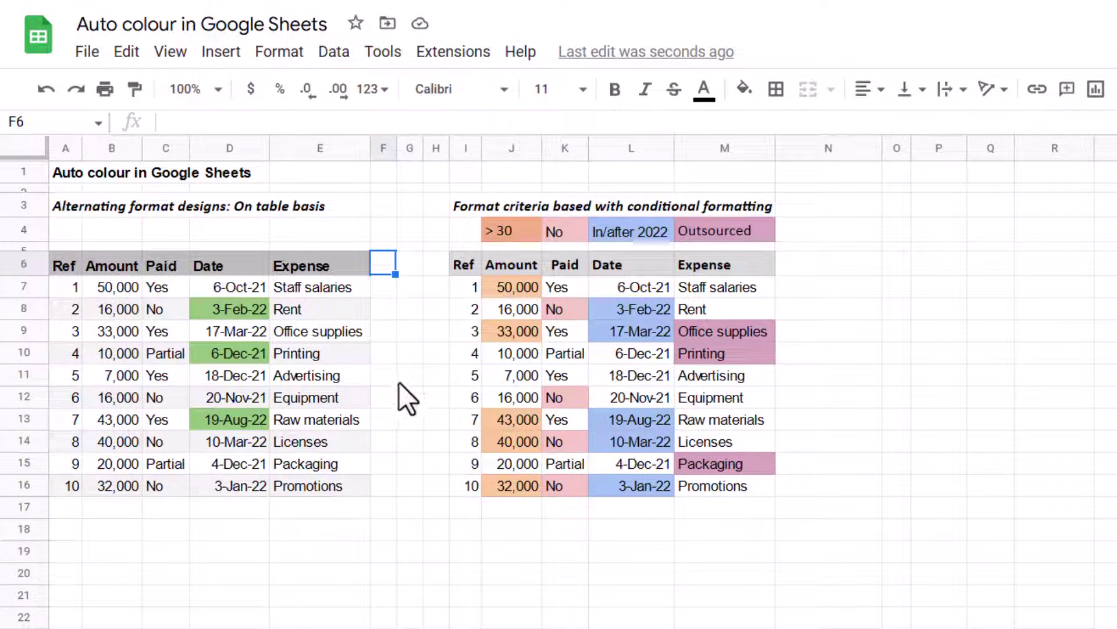
{"action": "type", "text": "Add"}
{"action": "key", "text": "Return"}
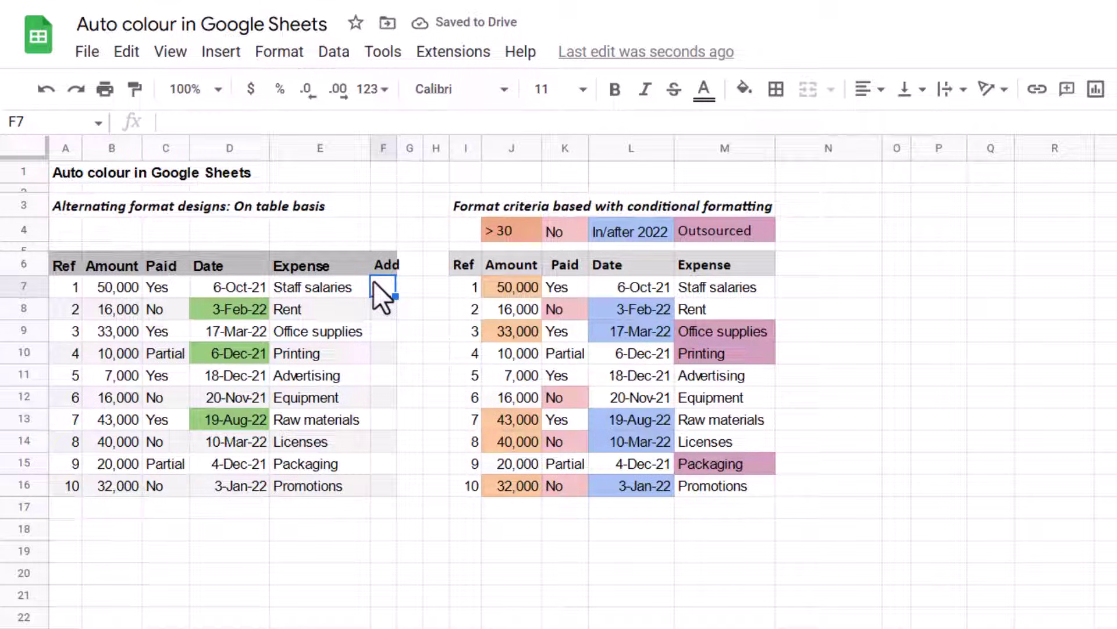
Undo the Add header and test-change Office supplies' Paid value to No.
{"action": "key", "text": "ctrl+z"}
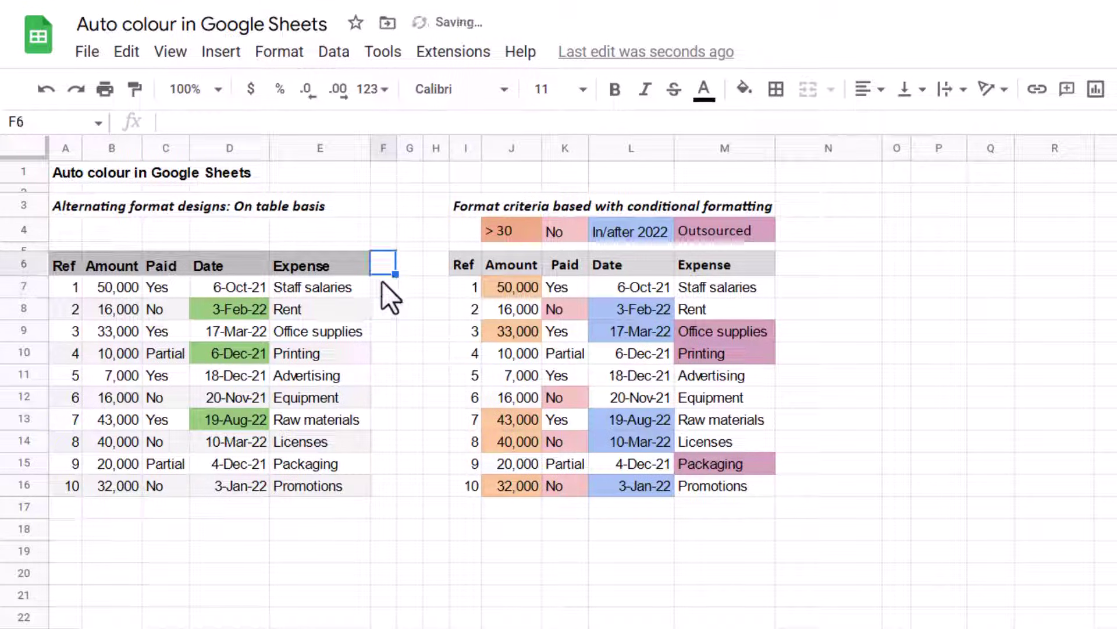
{"action": "left_click", "coordinate": [582, 294]}
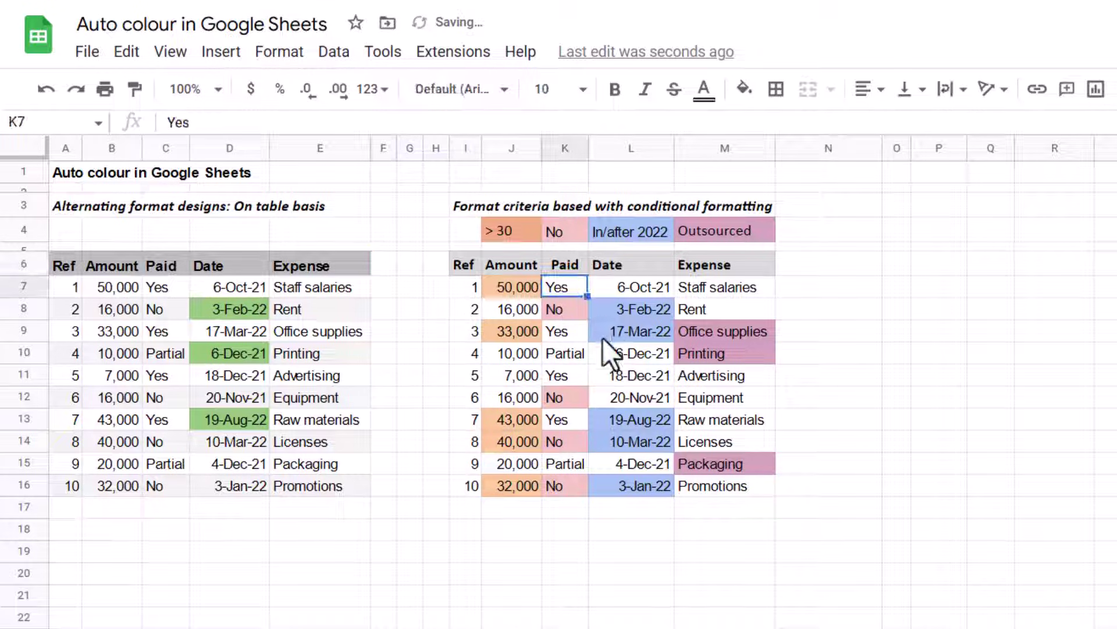
{"action": "left_click", "coordinate": [567, 330]}
{"action": "type", "text": "No"}
{"action": "key", "text": "Return"}
{"action": "key", "text": "Up"}
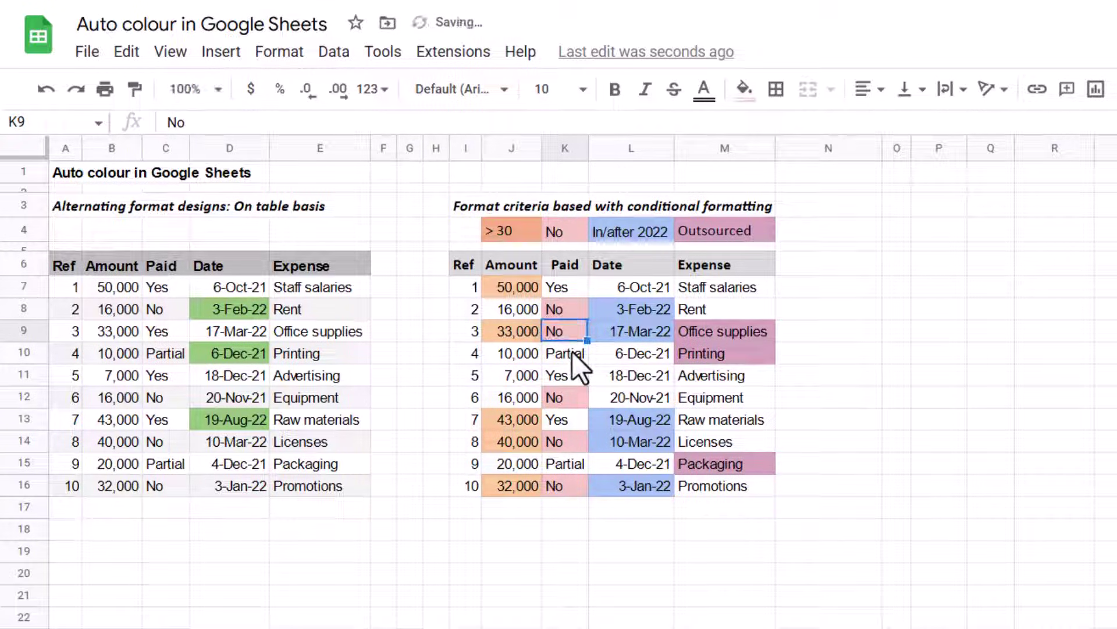
Test-change the Printing amount from 10,000 to 100,000, then undo the test edits.
{"action": "left_click", "coordinate": [508, 355]}
{"action": "key", "text": "F2"}
{"action": "type", "text": "0"}
{"action": "key", "text": "Return"}
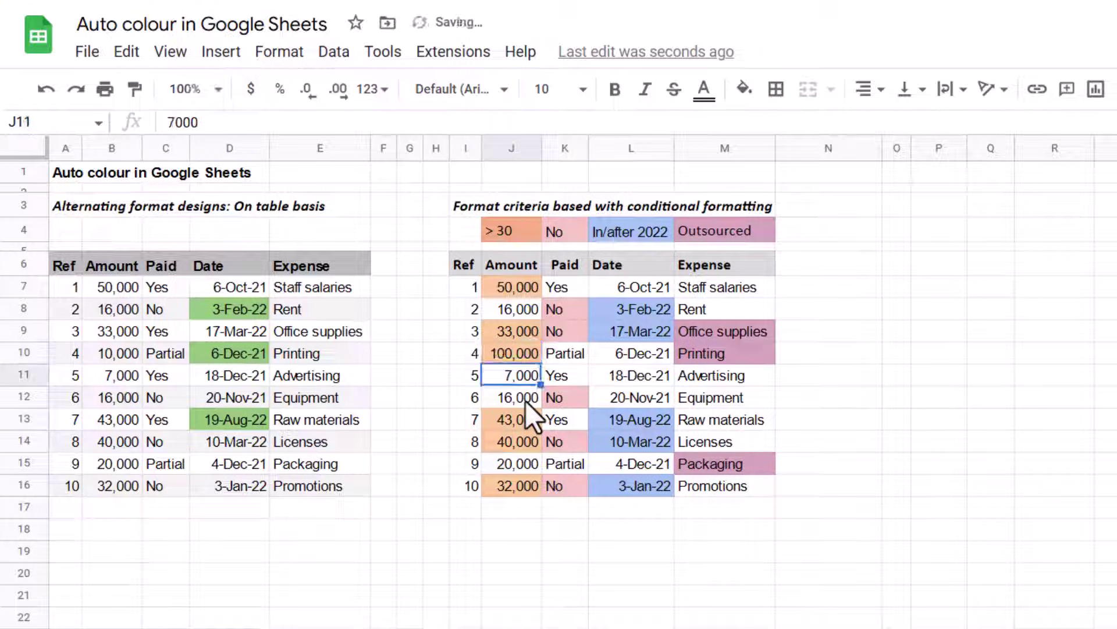
{"action": "key", "text": "Up"}
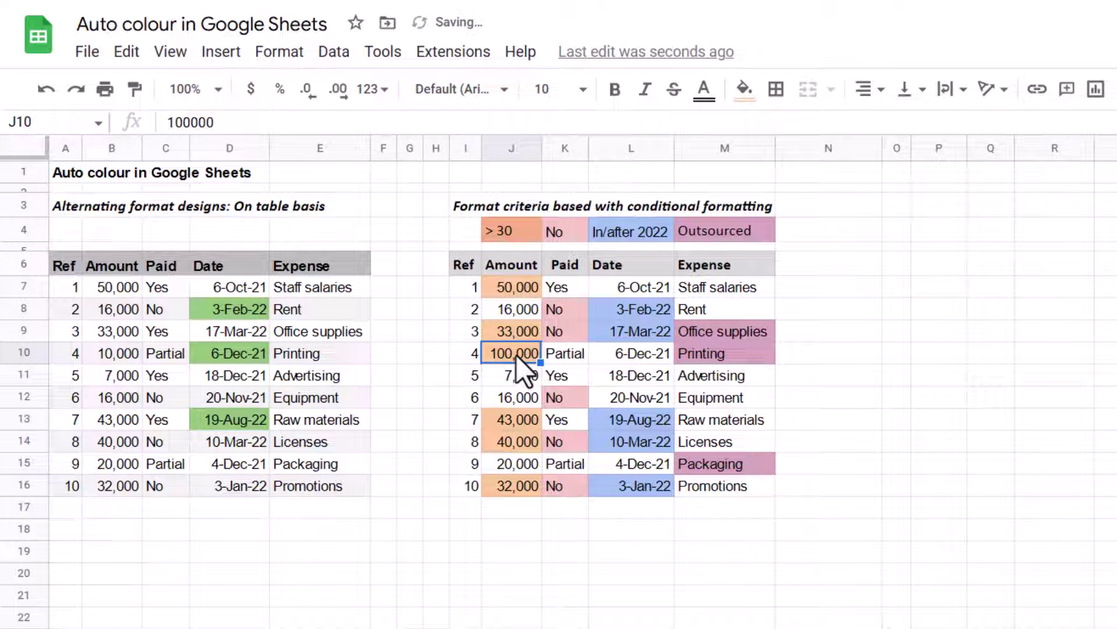
{"action": "key", "text": "ctrl+z"}
{"action": "key", "text": "ctrl+z"}
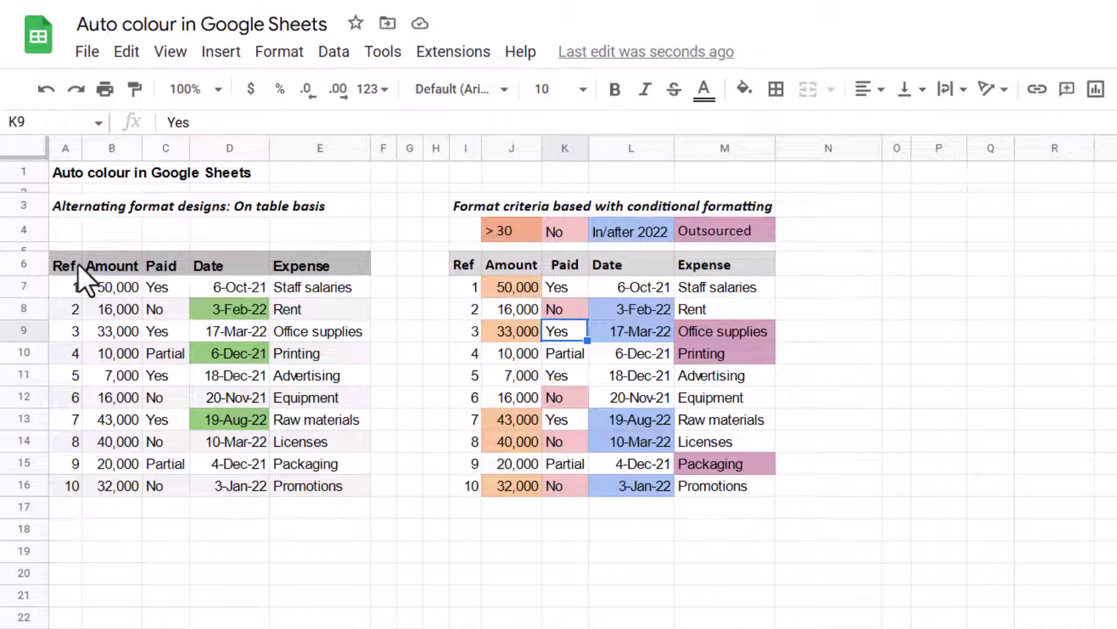
Copy the left expense table A6:E16 and paste it at O6.
{"action": "left_click_drag", "start_coordinate": [64, 260], "coordinate": [320, 491]}
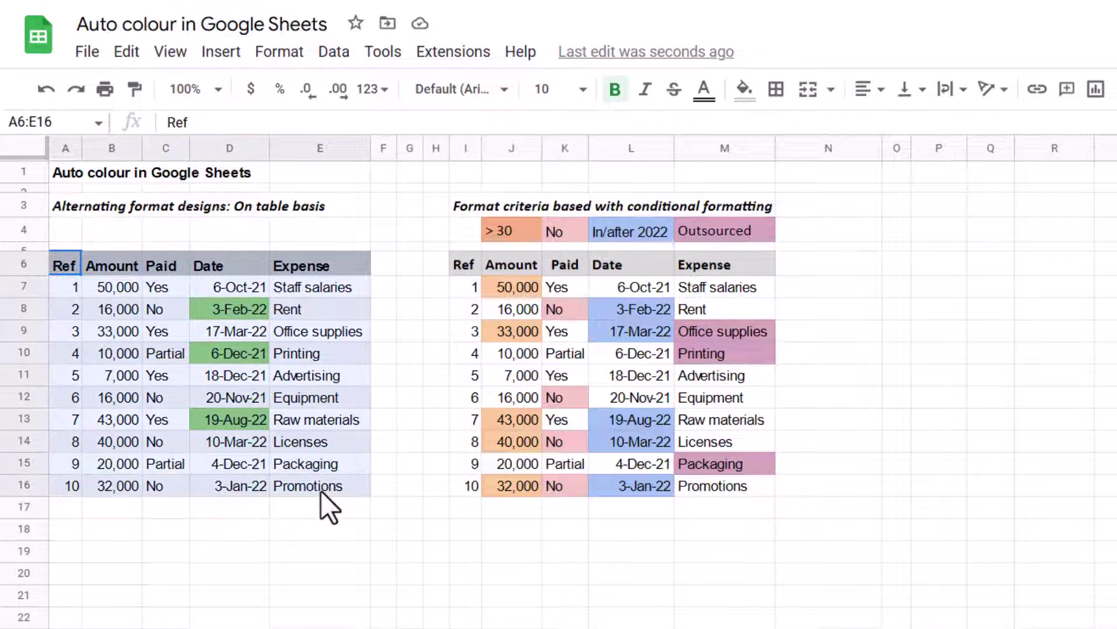
{"action": "right_click", "coordinate": [91, 308]}
{"action": "left_click", "coordinate": [157, 344]}
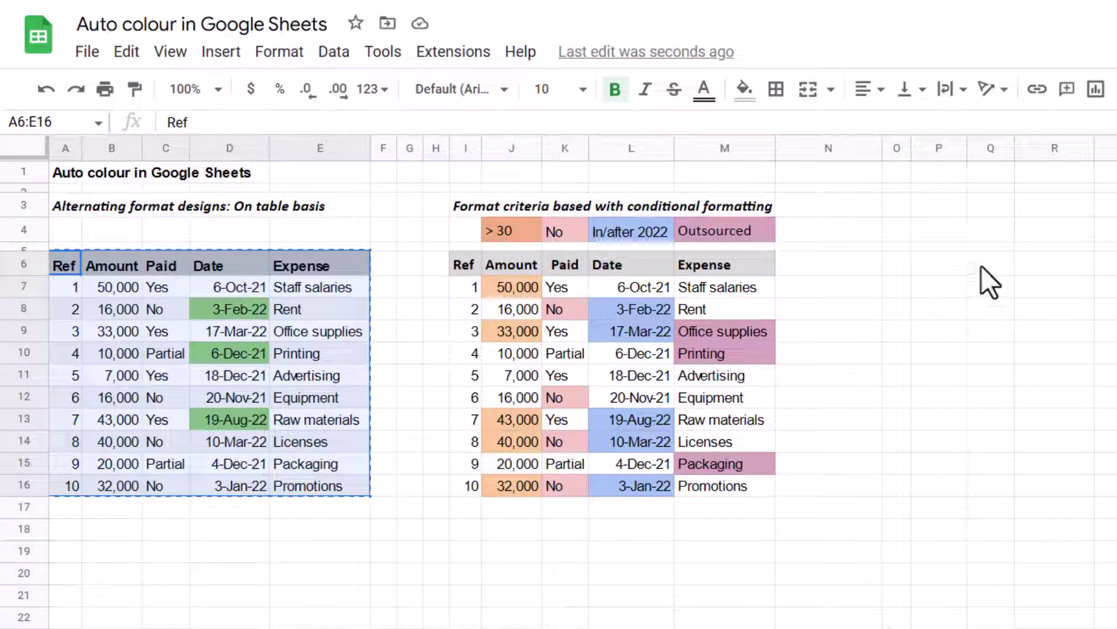
{"action": "left_click", "coordinate": [908, 277]}
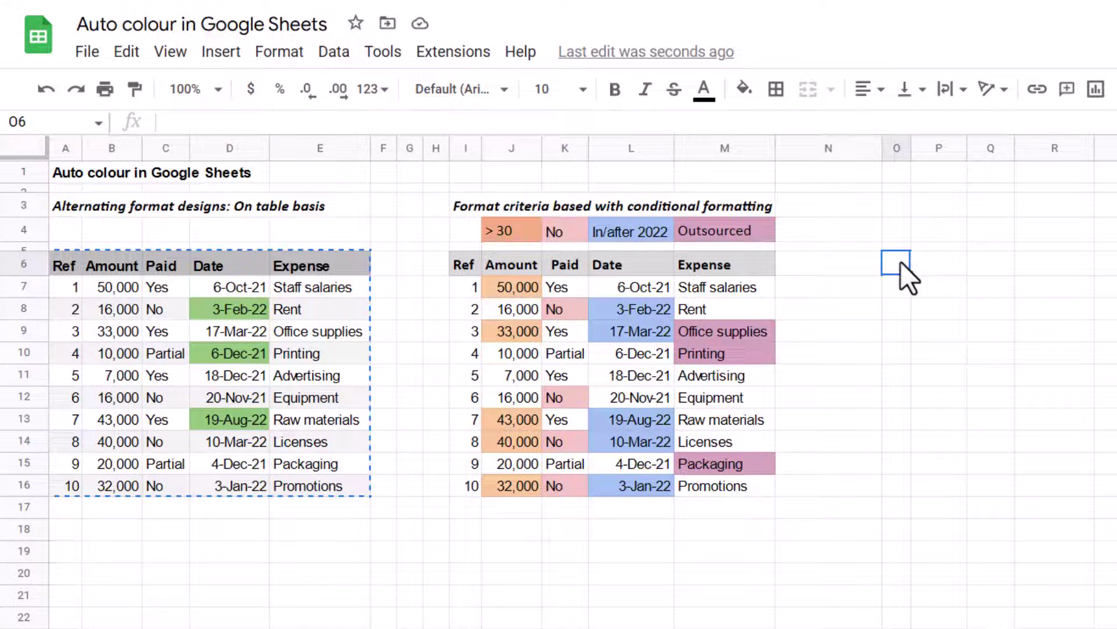
{"action": "key", "text": "ctrl+v"}
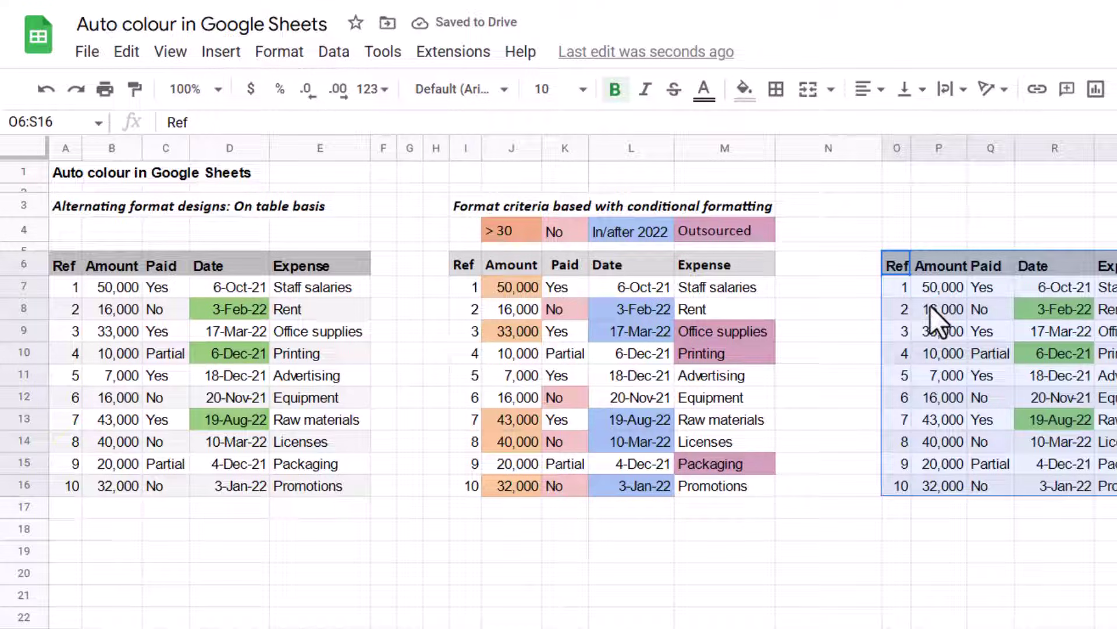
Clear all formatting from the pasted copy, removing the green date fills and header styling.
{"action": "left_click", "coordinate": [280, 52]}
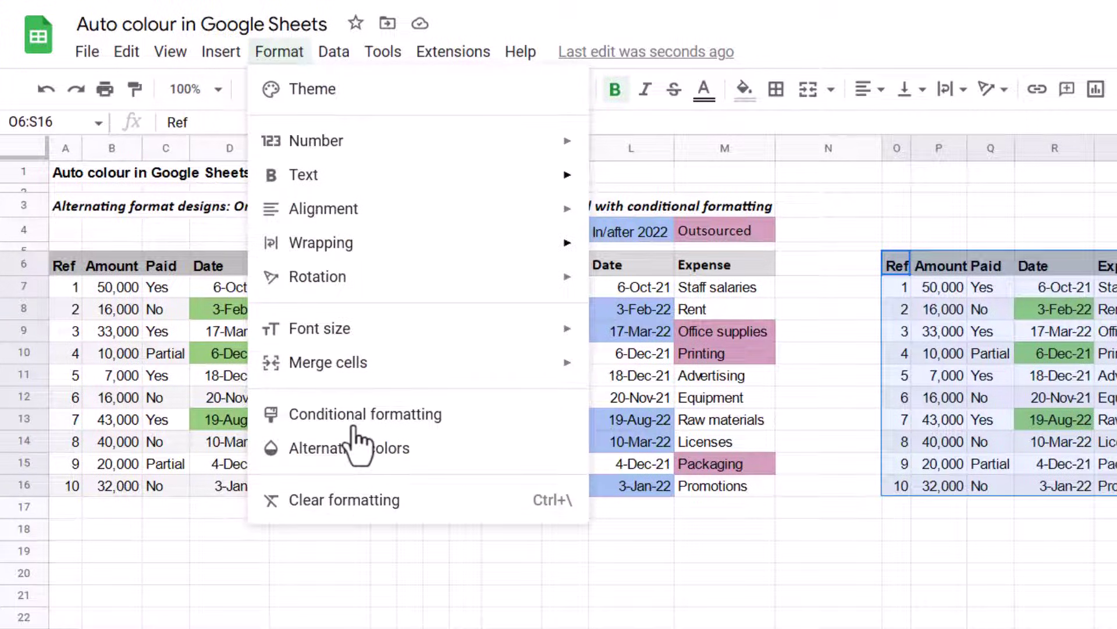
{"action": "left_click", "coordinate": [561, 510]}
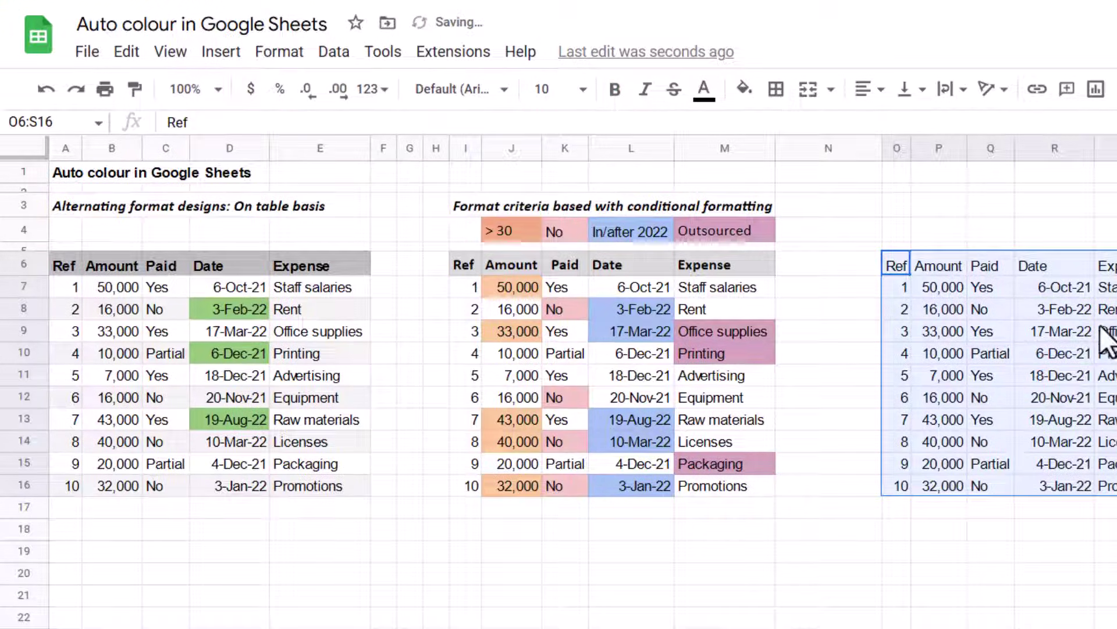
{"action": "left_click_drag", "start_coordinate": [1059, 285], "coordinate": [1062, 309]}
{"action": "left_click_drag", "start_coordinate": [1080, 420], "coordinate": [1097, 497]}
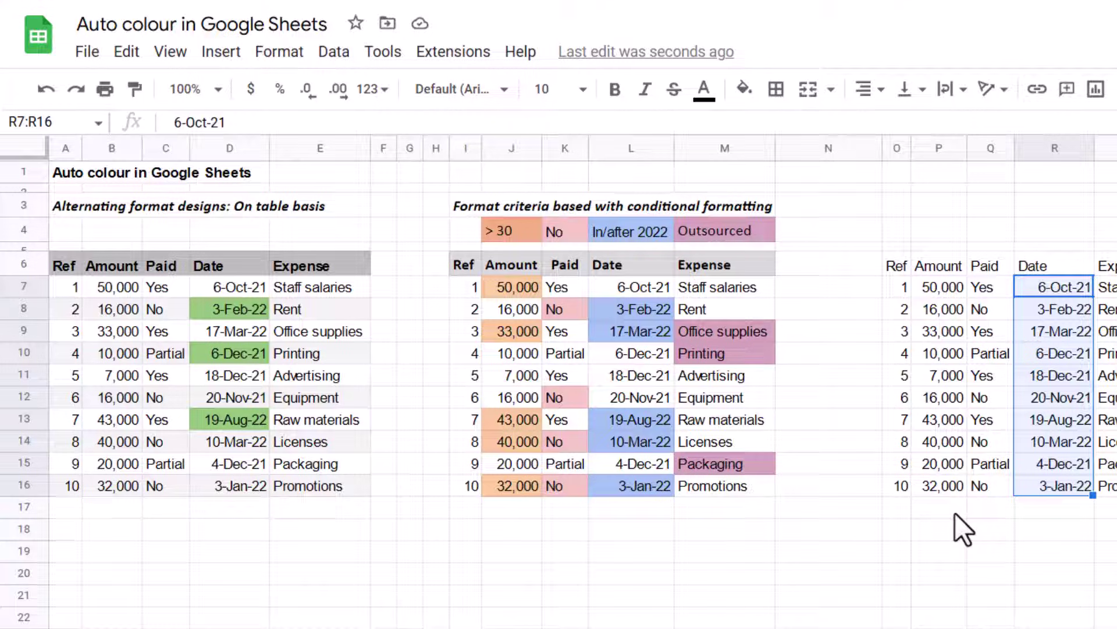
{"action": "key", "text": "Up"}
{"action": "key", "text": "Left"}
{"action": "key", "text": "Left"}
{"action": "key", "text": "Left"}
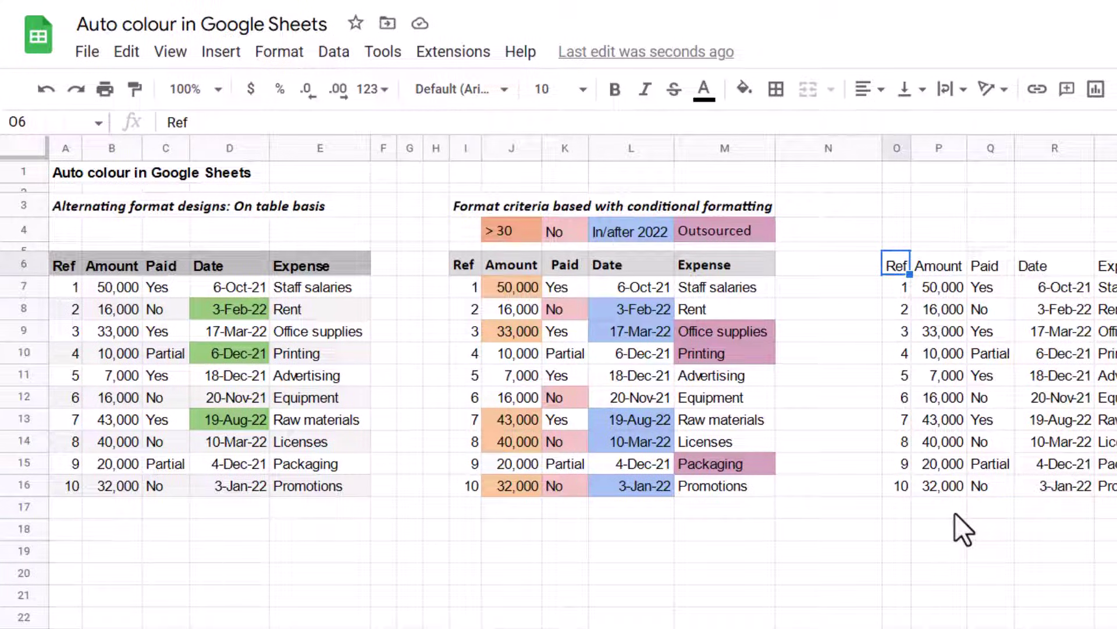
Select the copied table O6:S16 and apply alternating colours.
{"action": "left_click", "coordinate": [979, 379]}
{"action": "key", "text": "ctrl+a"}
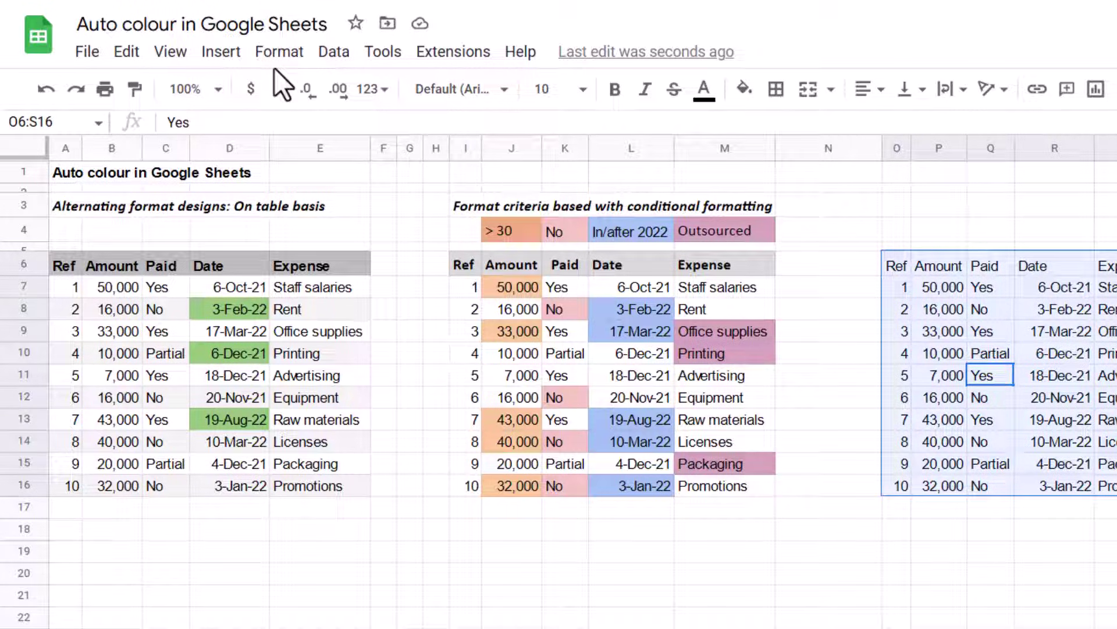
{"action": "left_click", "coordinate": [279, 52]}
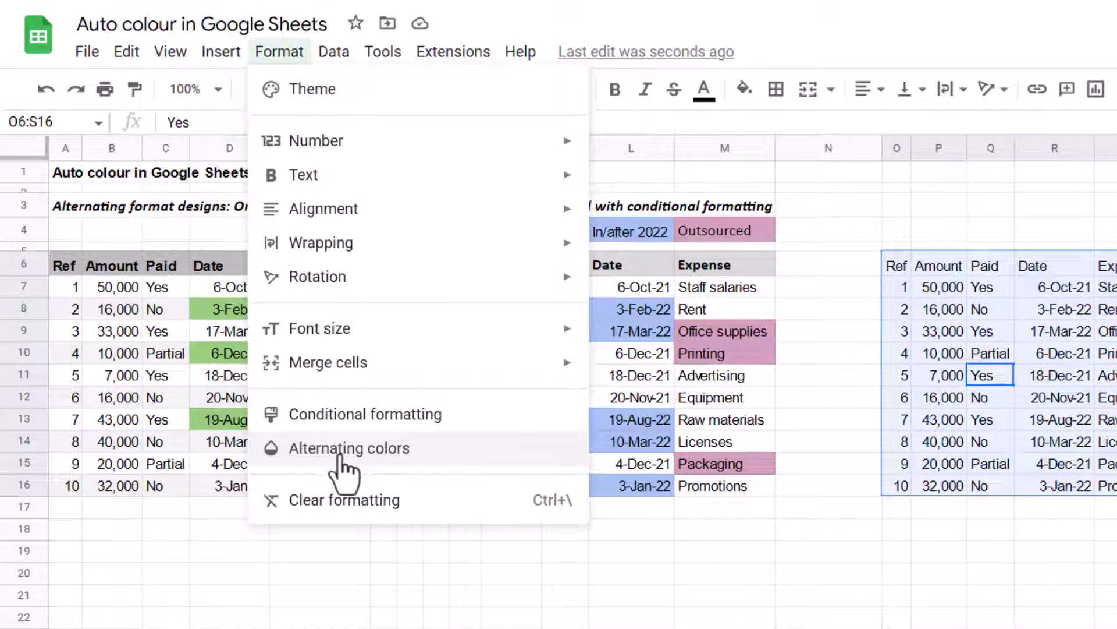
{"action": "left_click", "coordinate": [474, 451]}
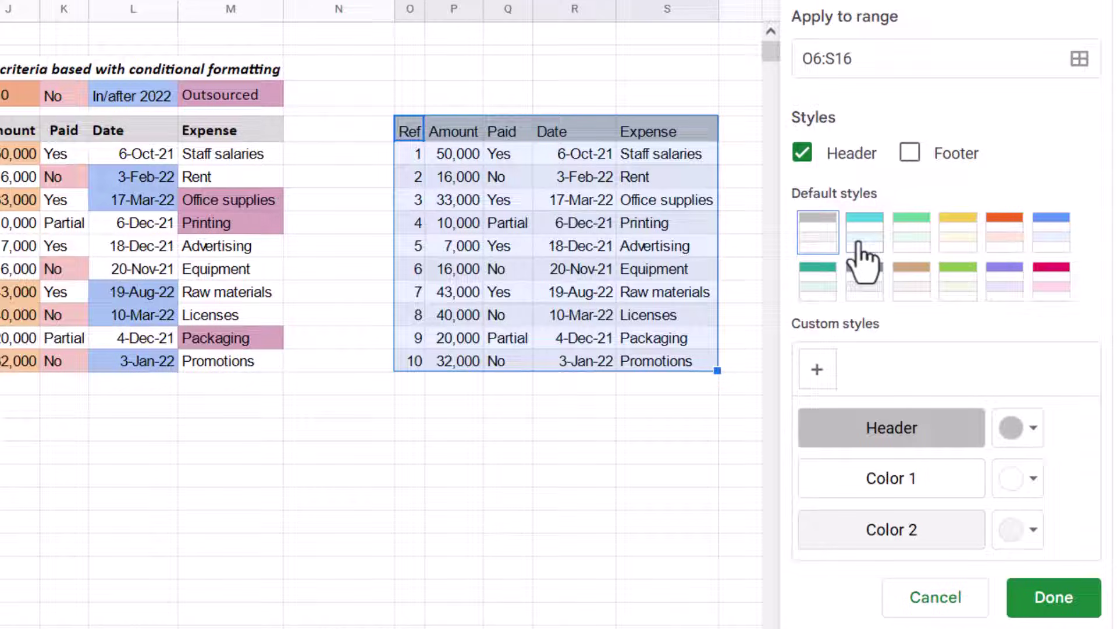
Compare cyan, green and yellow styles, settle on orange, and toggle the header row off and on.
{"action": "left_click", "coordinate": [865, 247]}
{"action": "left_click", "coordinate": [920, 247]}
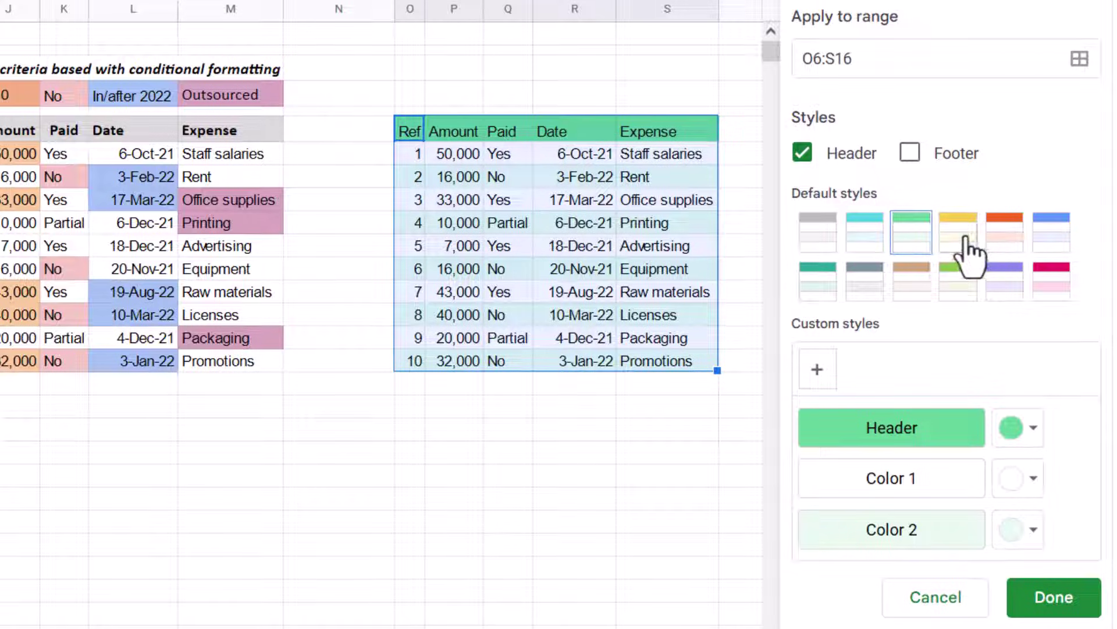
{"action": "left_click", "coordinate": [967, 239]}
{"action": "left_click", "coordinate": [1016, 235]}
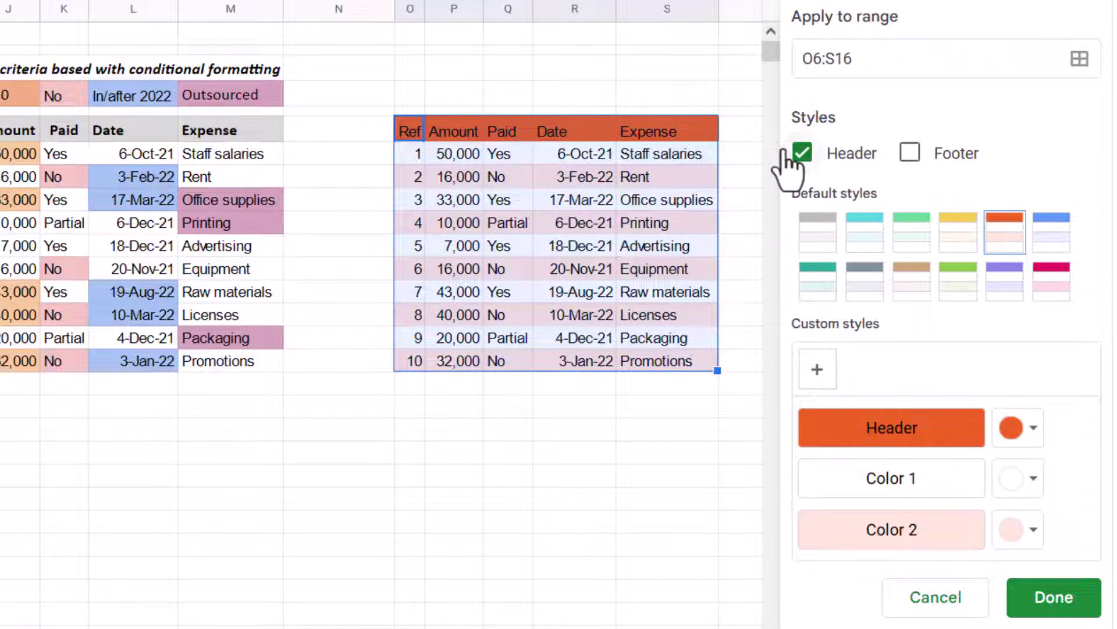
{"action": "left_click", "coordinate": [802, 152]}
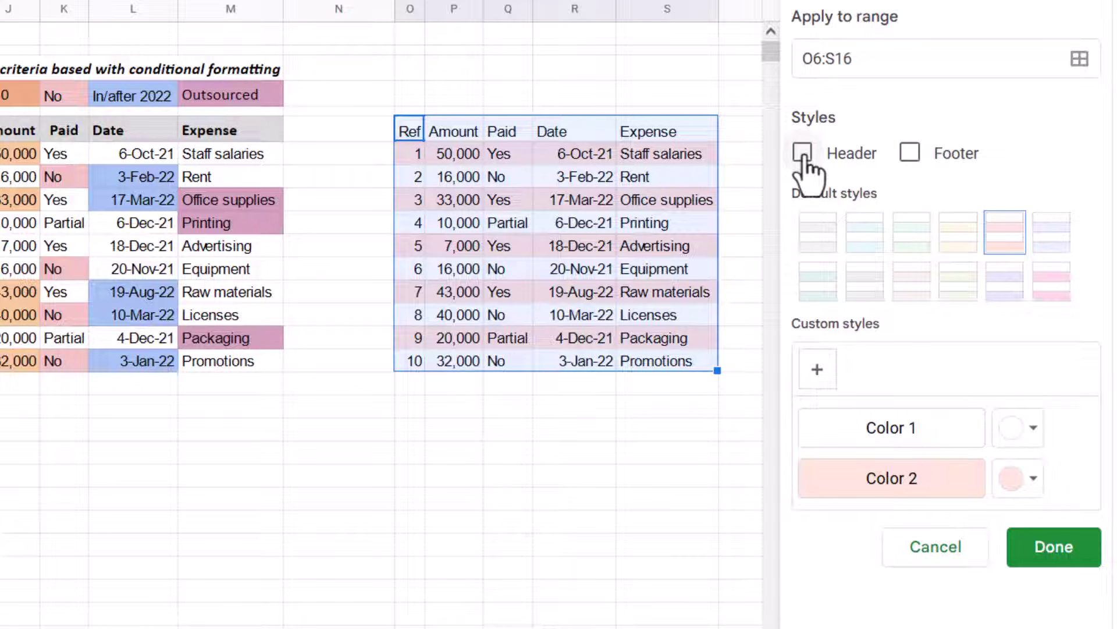
{"action": "left_click", "coordinate": [802, 154]}
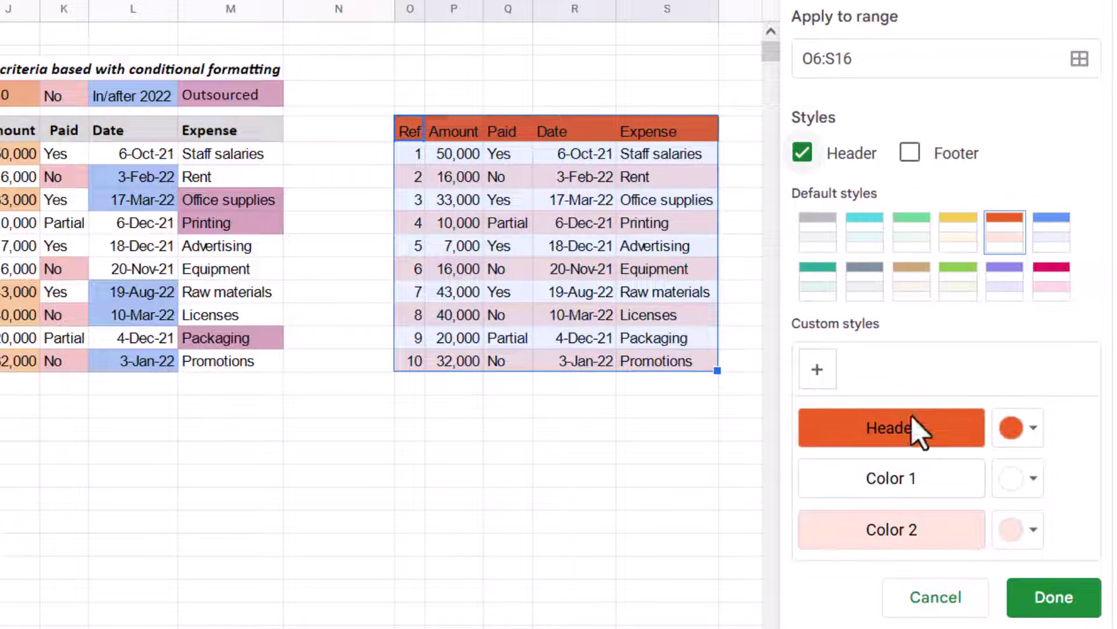
Try a light magenta header, revert to the orange style, and set Color 2 to white.
{"action": "left_click", "coordinate": [1028, 448]}
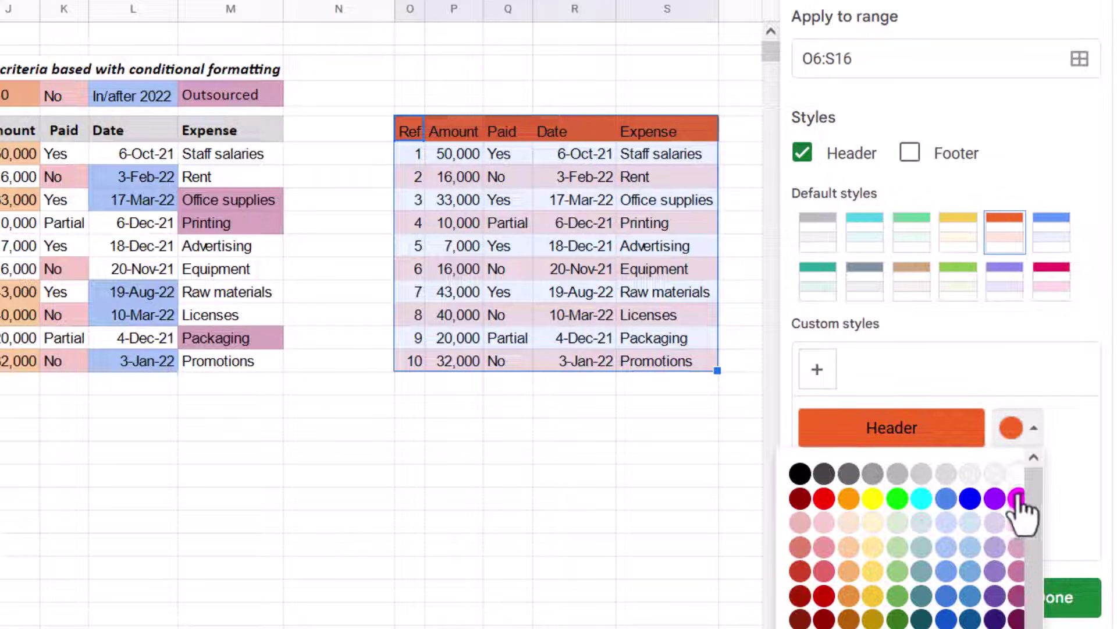
{"action": "left_click", "coordinate": [1017, 550]}
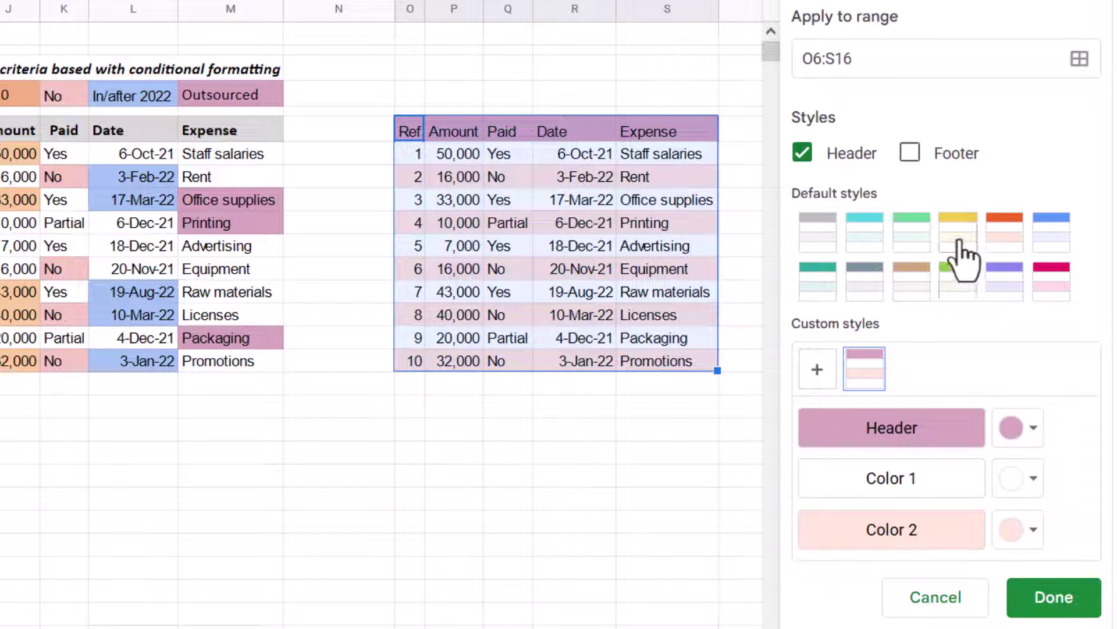
{"action": "left_click", "coordinate": [1000, 247]}
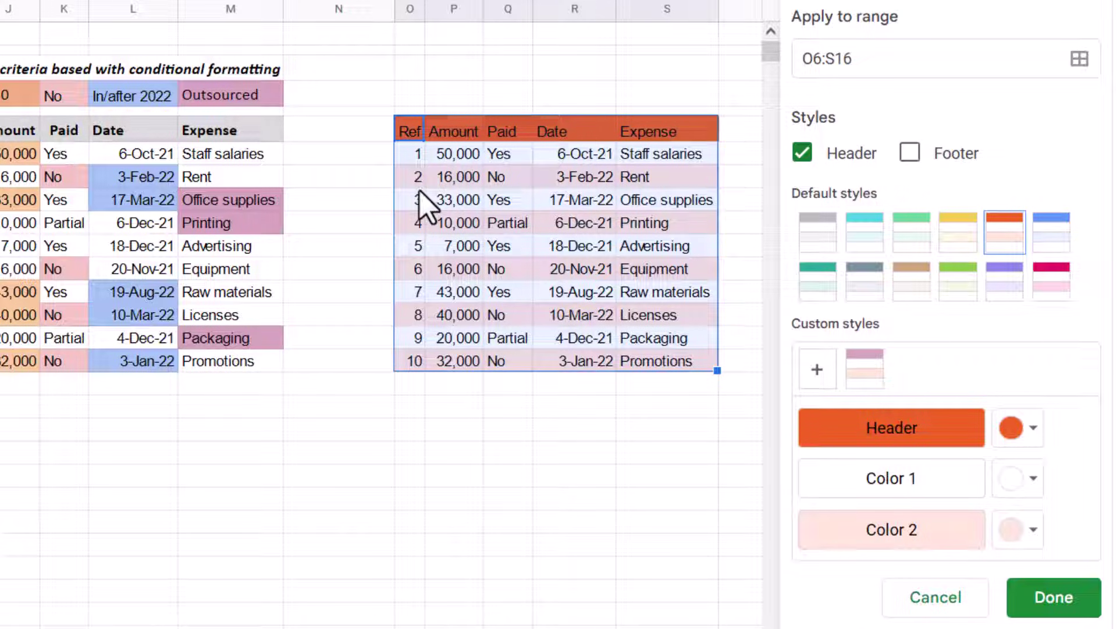
{"action": "left_click", "coordinate": [1017, 530]}
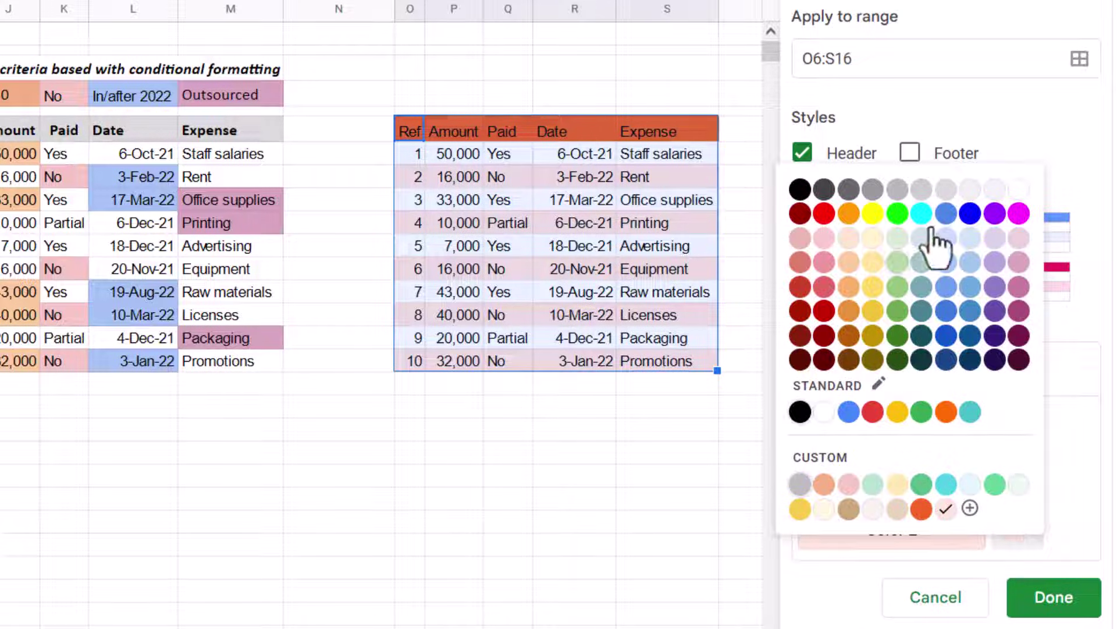
{"action": "left_click", "coordinate": [1020, 190]}
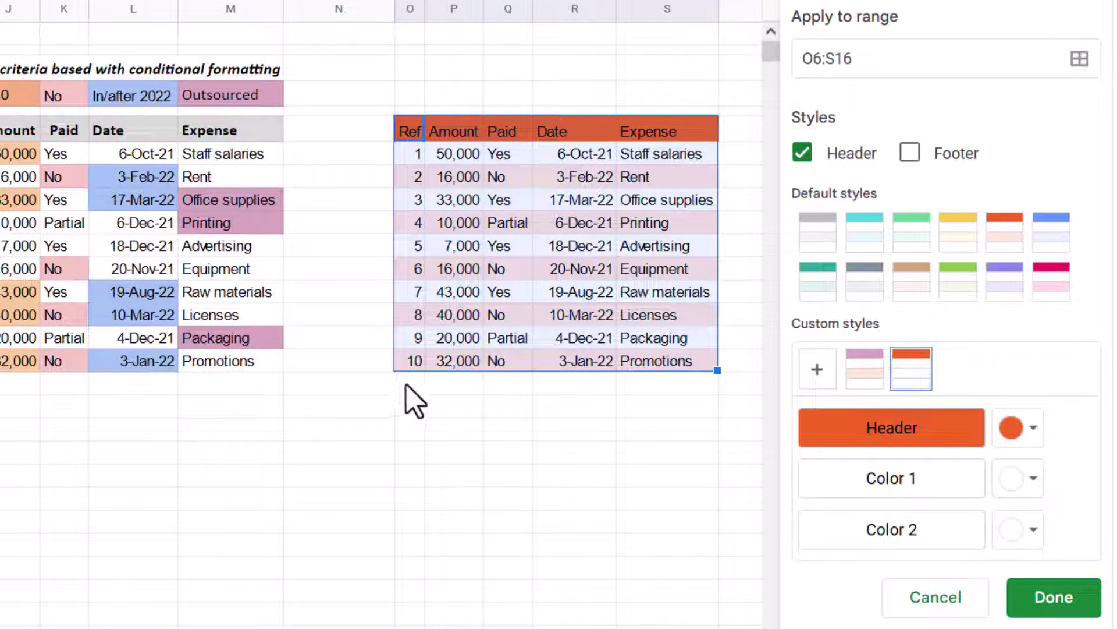
Close the banding settings and enter the header 'New' beside Expense.
{"action": "left_click", "coordinate": [1086, 598]}
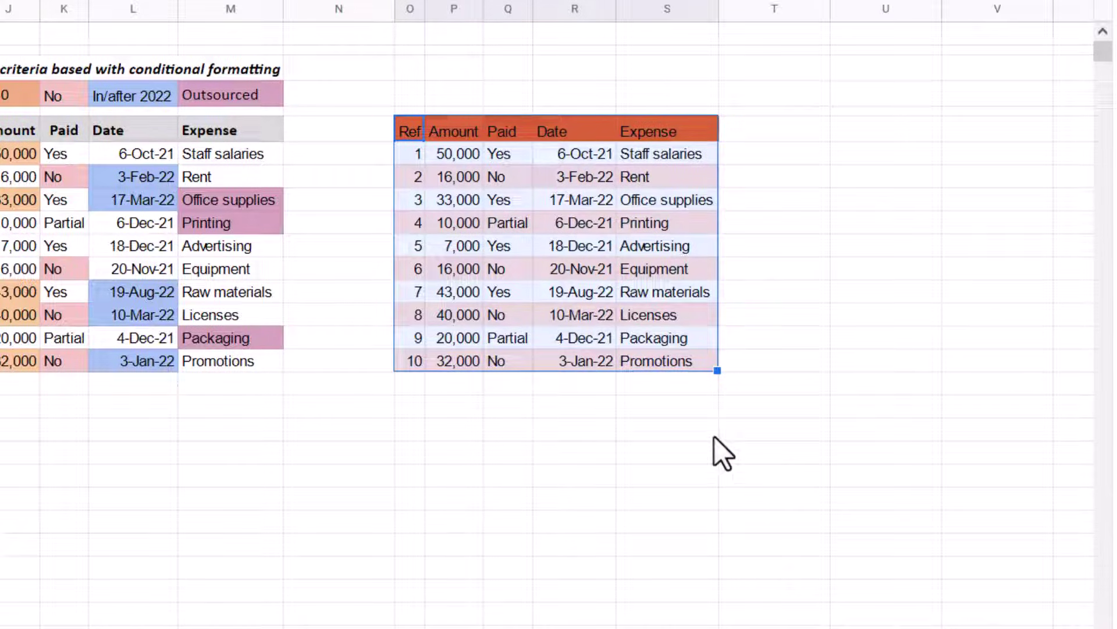
{"action": "left_click", "coordinate": [606, 430]}
{"action": "left_click", "coordinate": [755, 127]}
{"action": "type", "text": "New"}
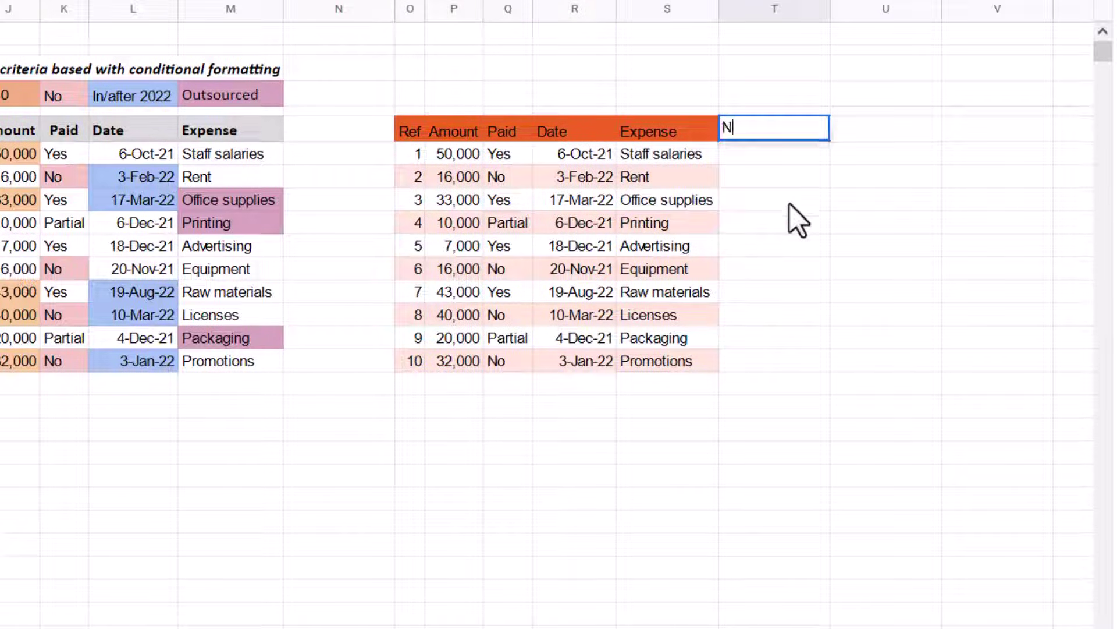
{"action": "key", "text": "ctrl+Return"}
Add Ref numbers 11 and 12 below the copied table's last Ref.
{"action": "key", "text": "Left"}
{"action": "key", "text": "Left"}
{"action": "key", "text": "Left"}
{"action": "key", "text": "Left"}
{"action": "key", "text": "Left"}
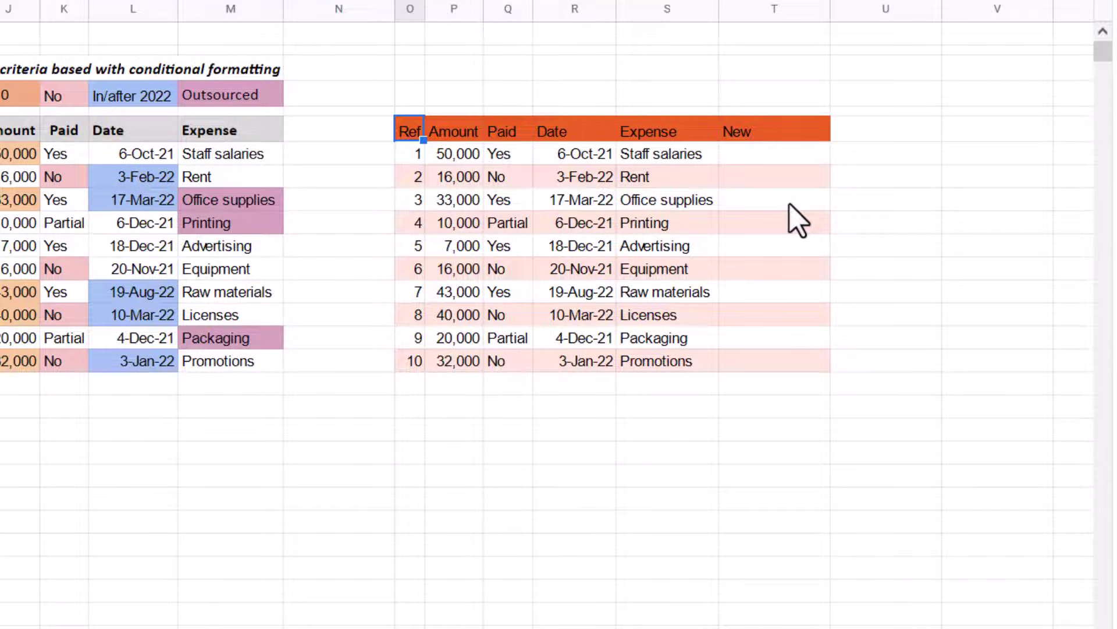
{"action": "key", "text": "ctrl+Down"}
{"action": "key", "text": "Down"}
{"action": "type", "text": "11"}
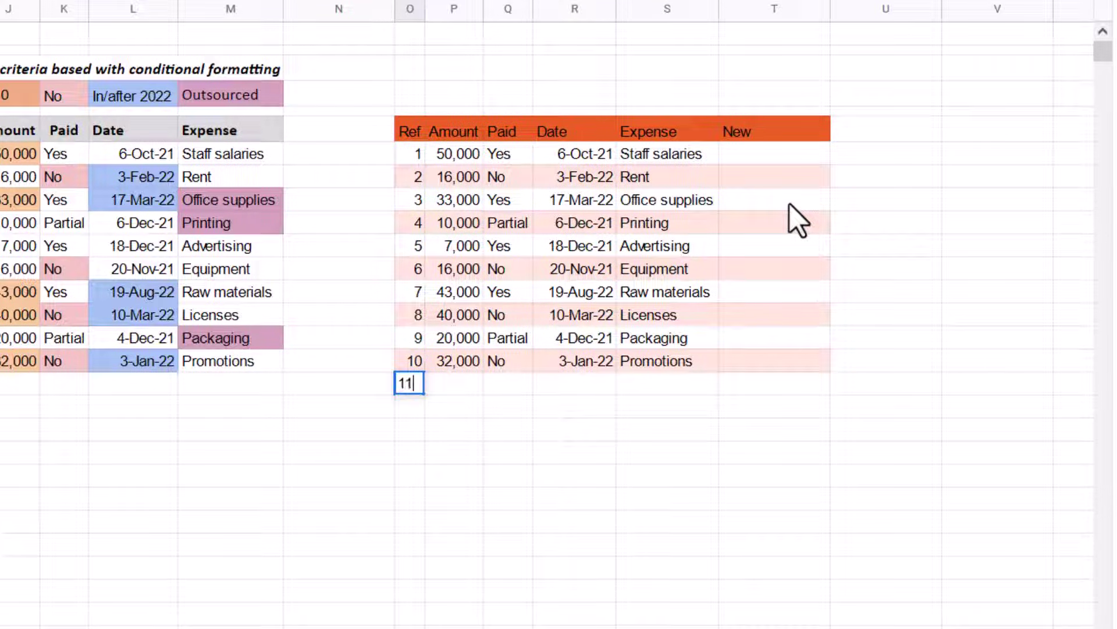
{"action": "key", "text": "Return"}
{"action": "type", "text": "12"}
{"action": "key", "text": "Return"}
{"action": "key", "text": "Up"}
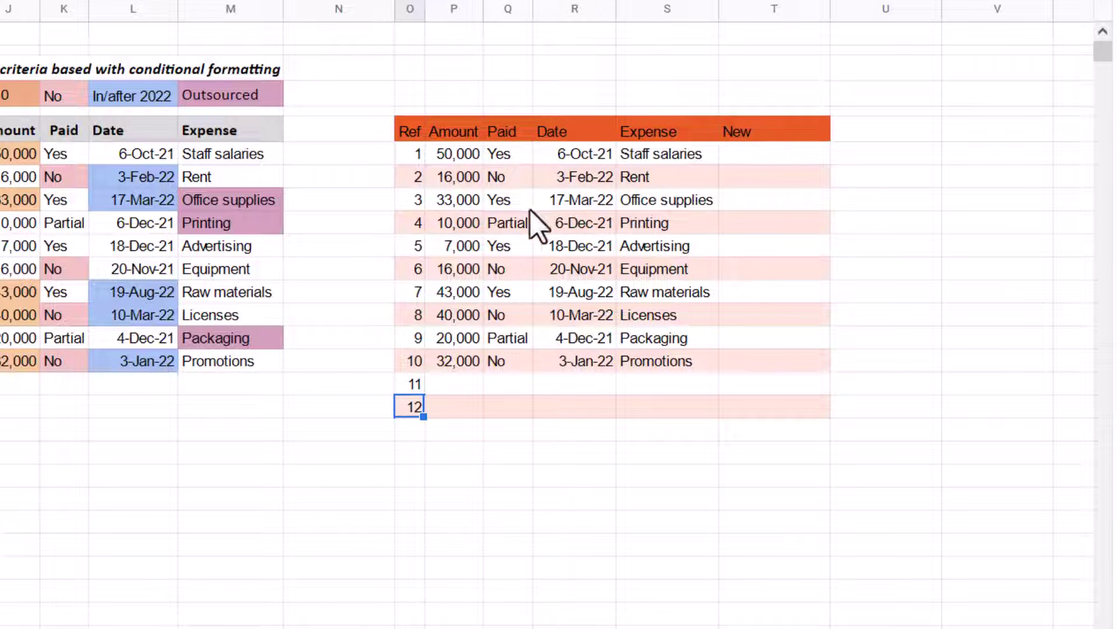
Type the label 'Total' in the cell beneath Ref 12.
{"action": "left_click", "coordinate": [410, 434]}
{"action": "type", "text": "13"}
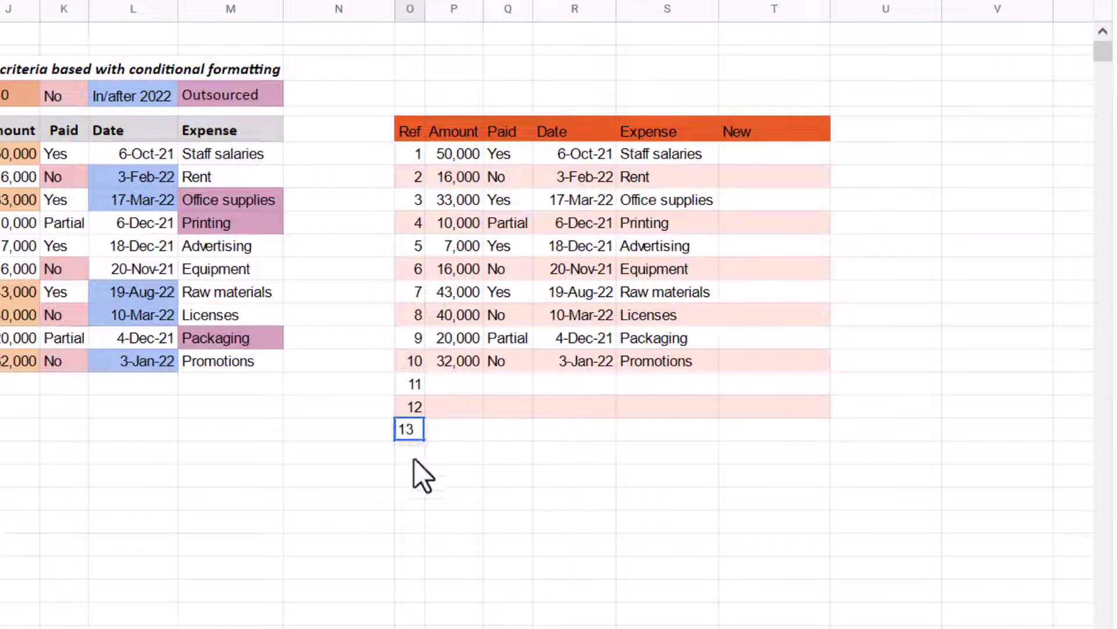
{"action": "key", "text": "BackSpace"}
{"action": "key", "text": "BackSpace"}
{"action": "type", "text": "Total"}
{"action": "key", "text": "Return"}
{"action": "key", "text": "Up"}
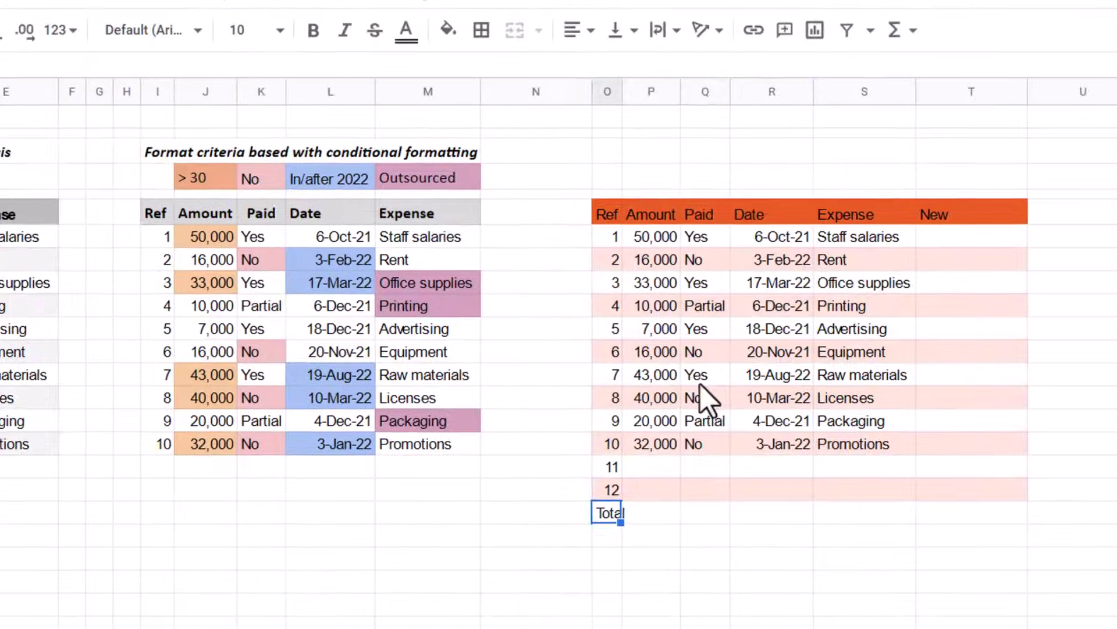
Add a blue footer band to the right-hand table's alternating colours.
{"action": "left_click", "coordinate": [501, 293]}
{"action": "left_click", "coordinate": [38, 22]}
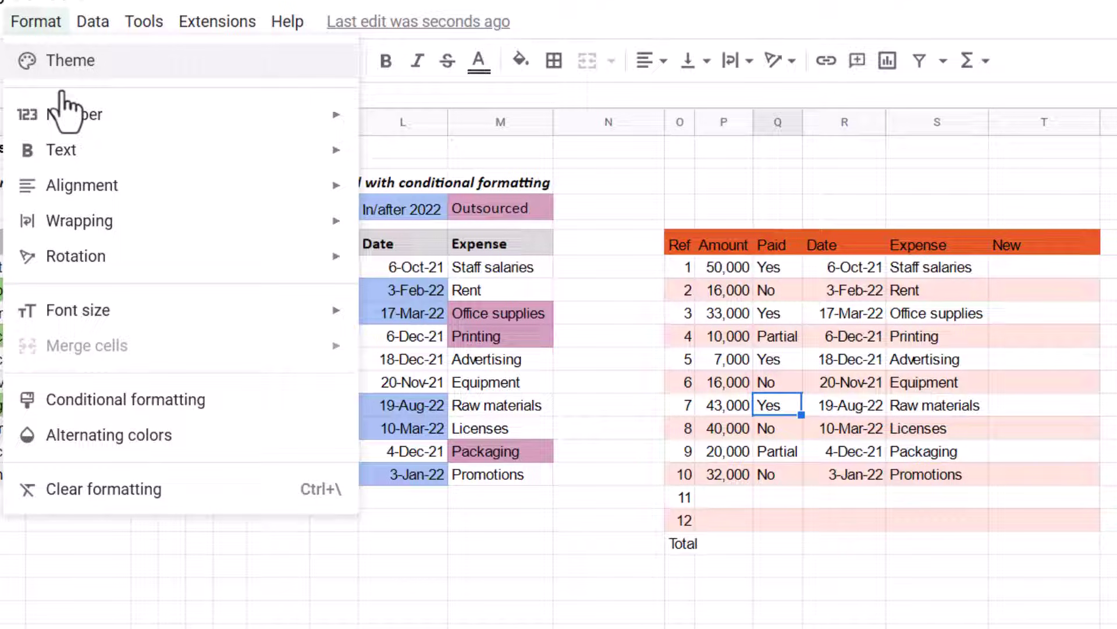
{"action": "left_click", "coordinate": [152, 448]}
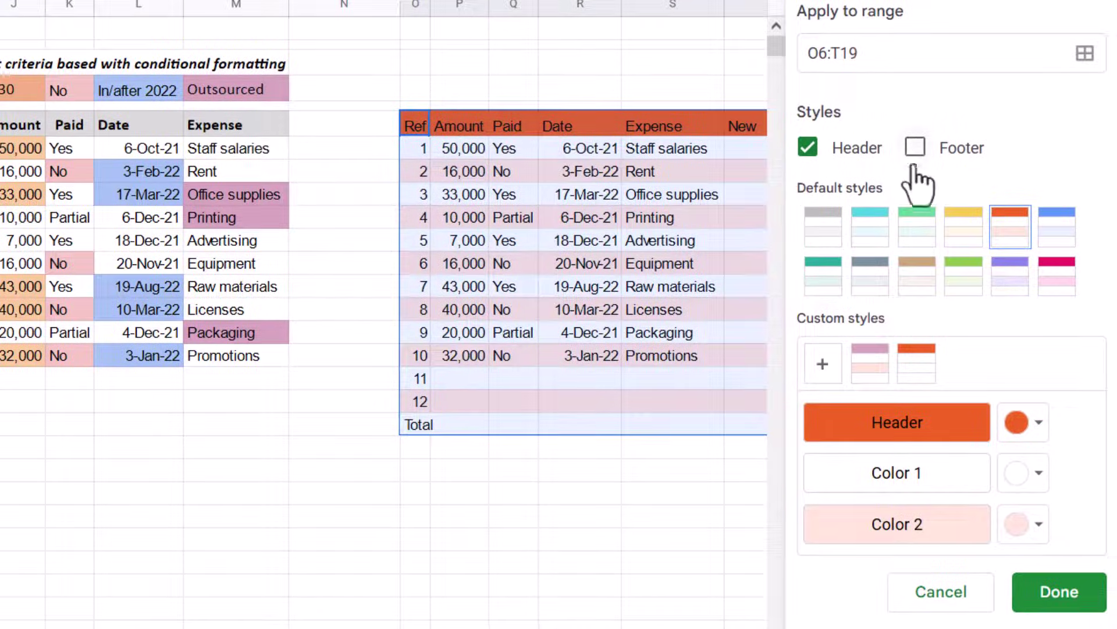
{"action": "left_click", "coordinate": [915, 150]}
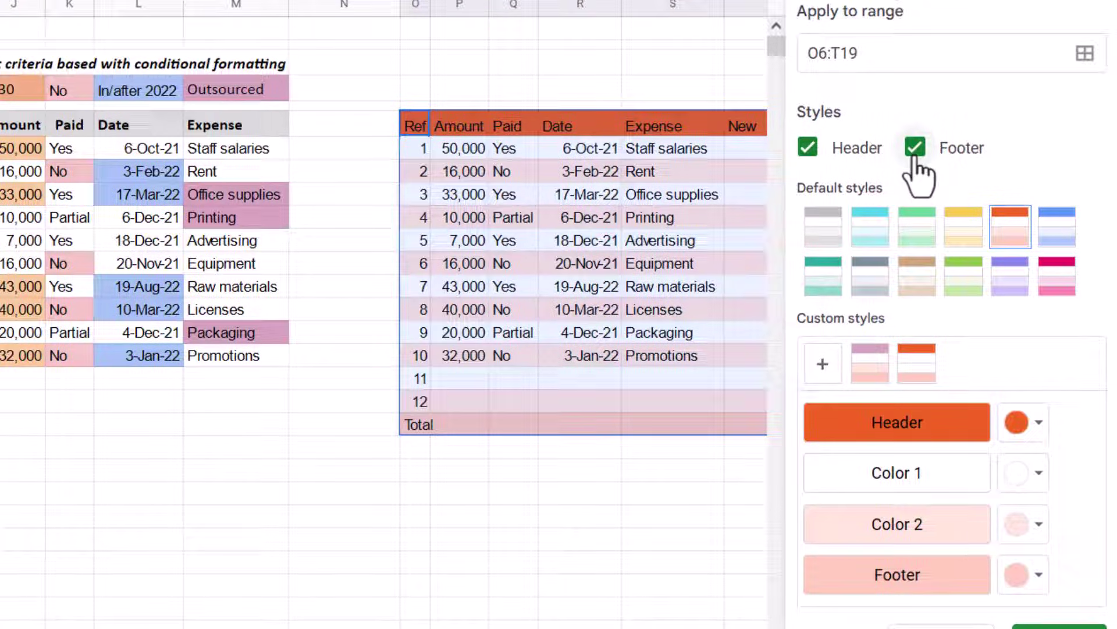
{"action": "left_click", "coordinate": [1018, 574]}
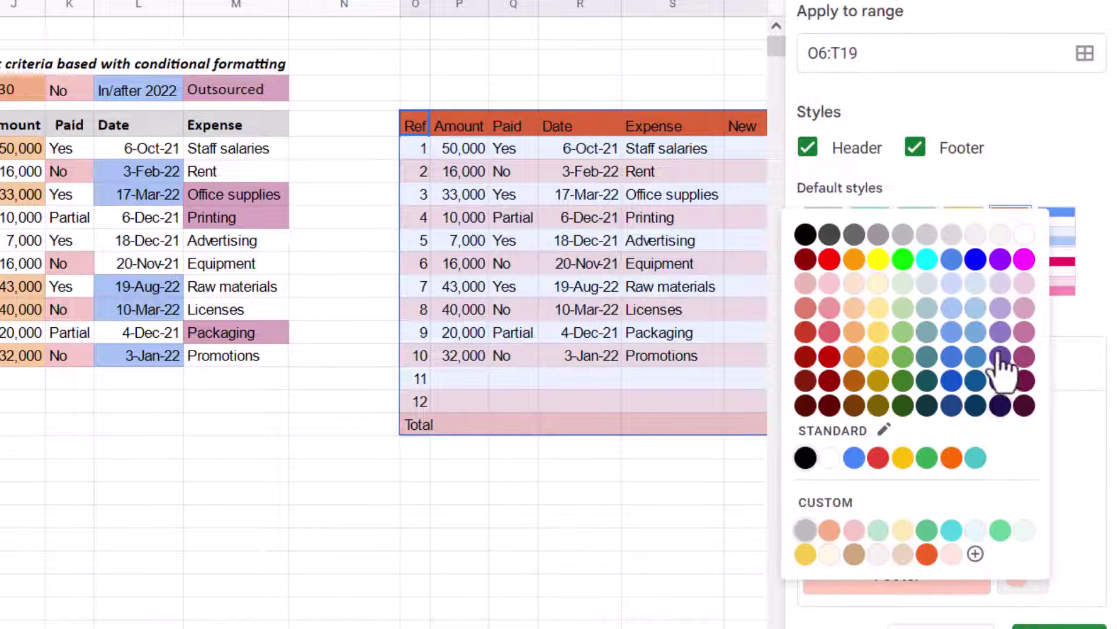
{"action": "left_click", "coordinate": [975, 260]}
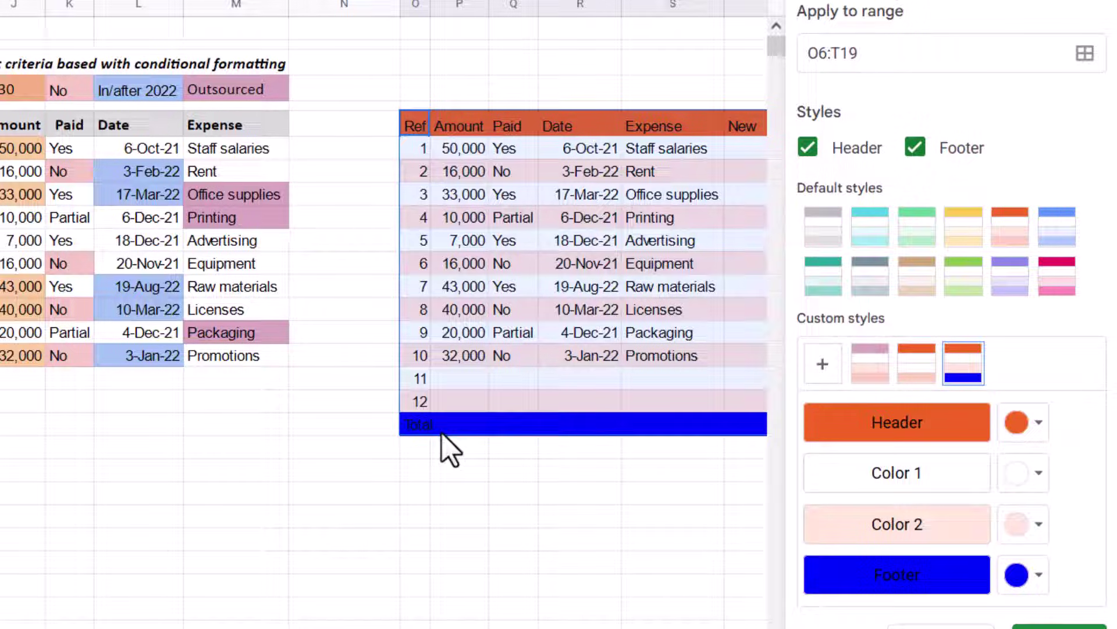
Total the Amount column with =SUM(P7:P18), giving 267,000, and turn the footer mauve.
{"action": "left_click", "coordinate": [464, 426]}
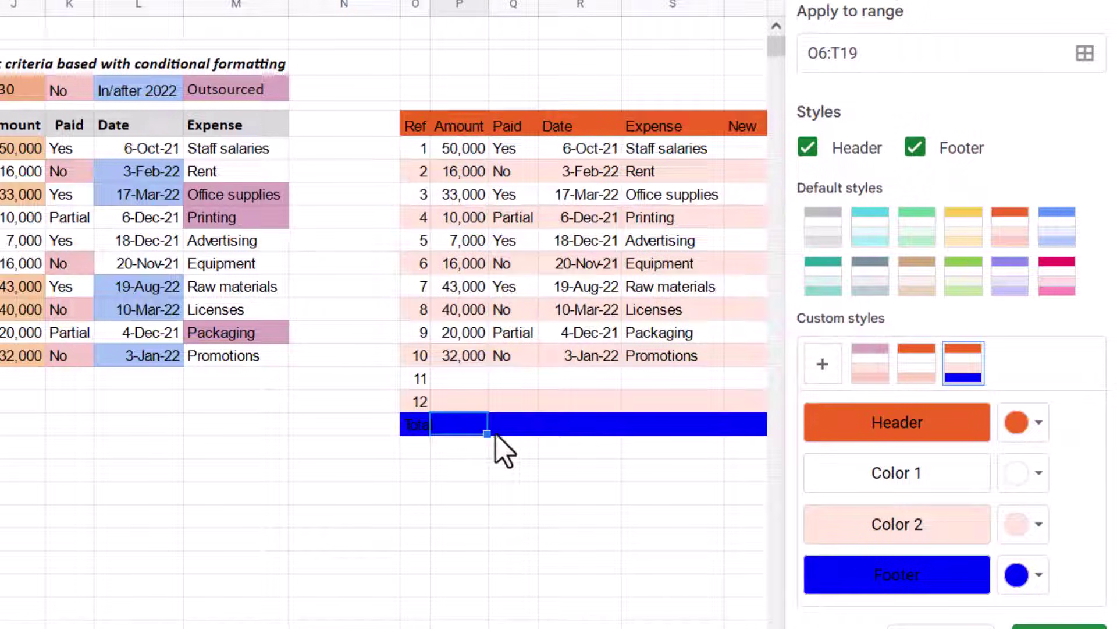
{"action": "type", "text": "=sum("}
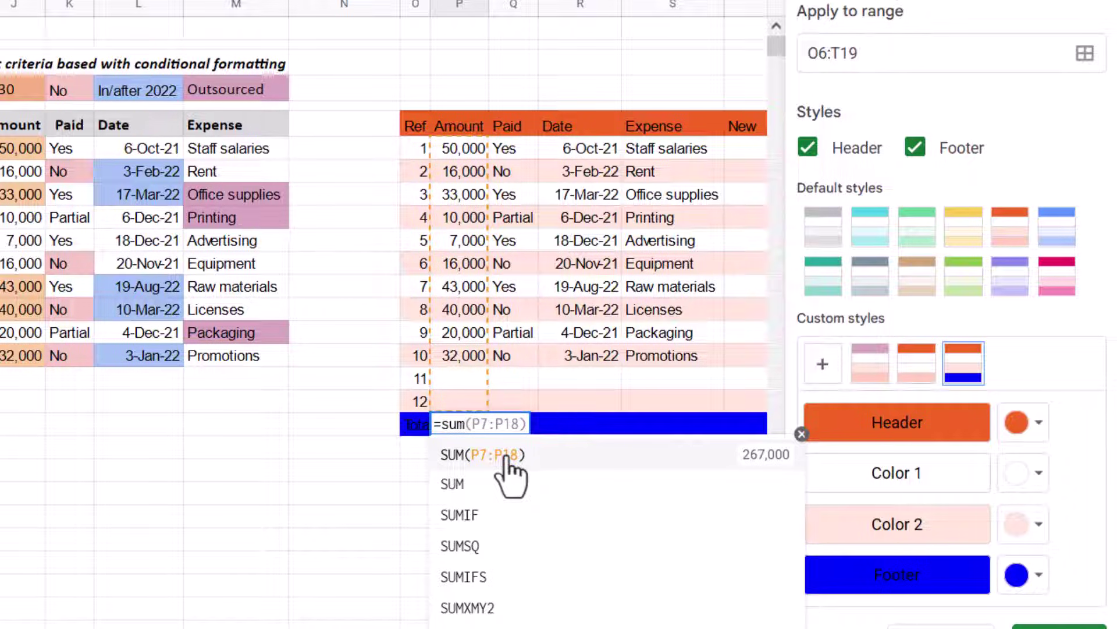
{"action": "left_click", "coordinate": [505, 458]}
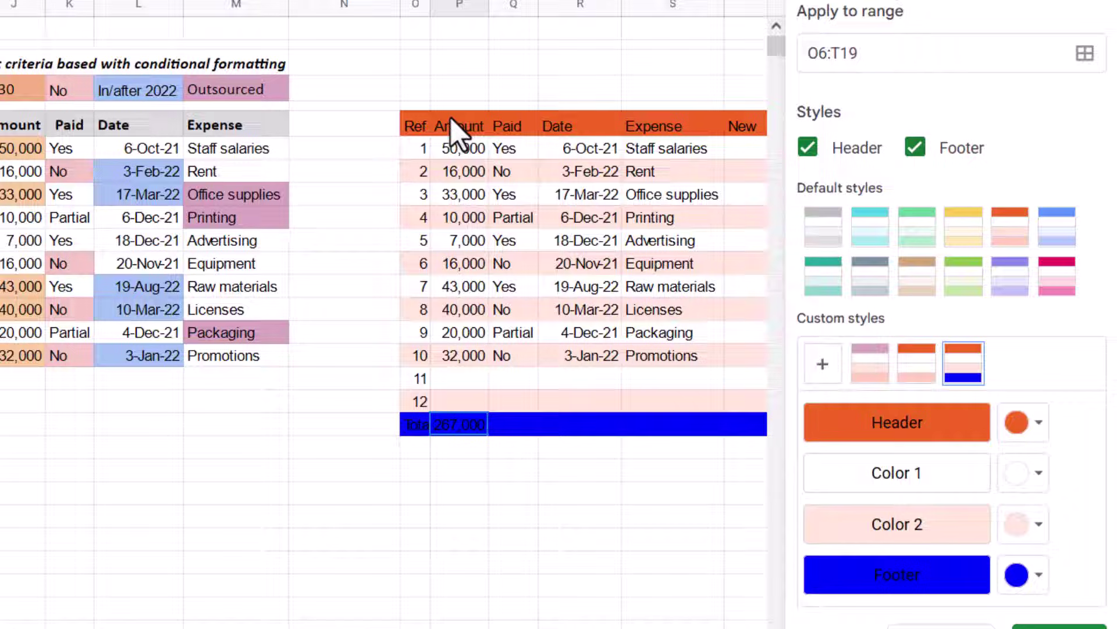
{"action": "left_click", "coordinate": [1018, 575]}
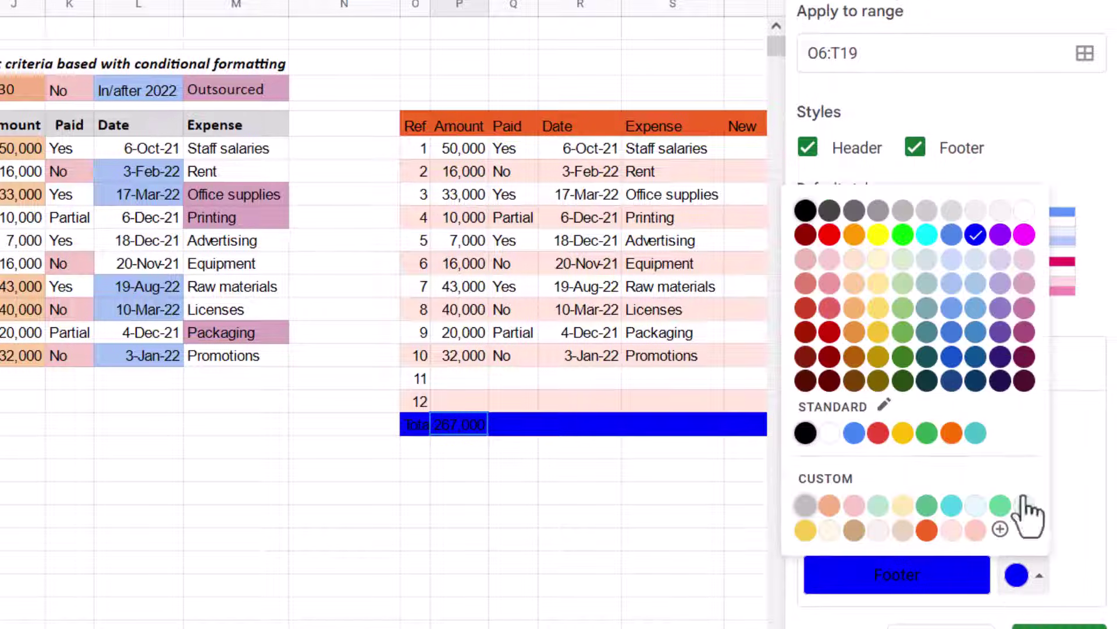
{"action": "left_click", "coordinate": [1025, 310]}
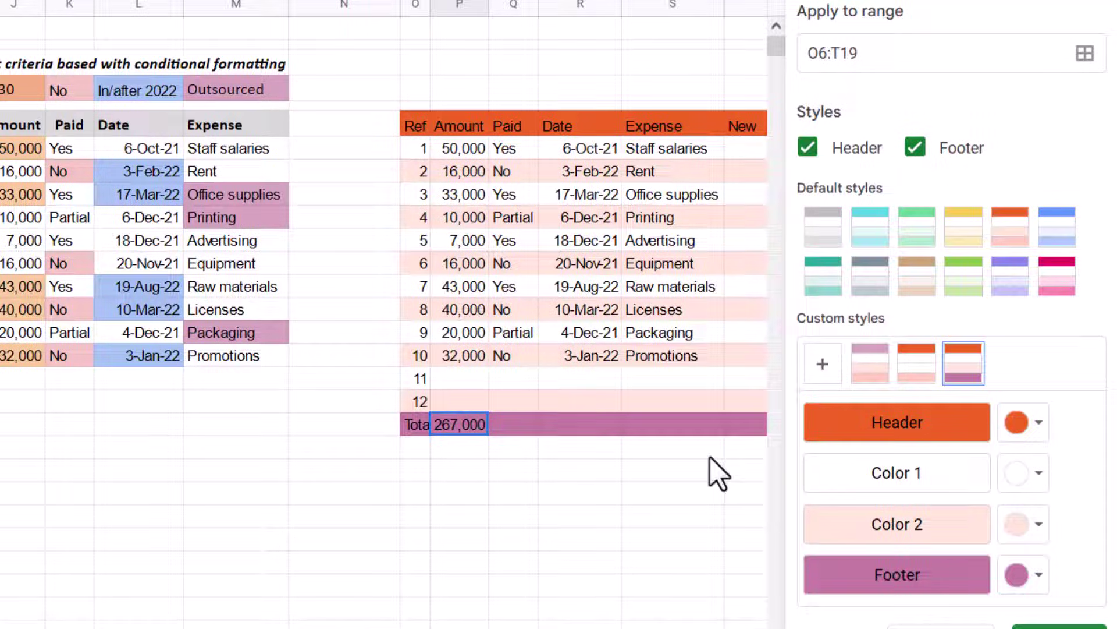
{"action": "left_click", "coordinate": [423, 446]}
Label row 20 'New' and extend the alternating colours range to O6:T20.
{"action": "type", "text": "ne"}
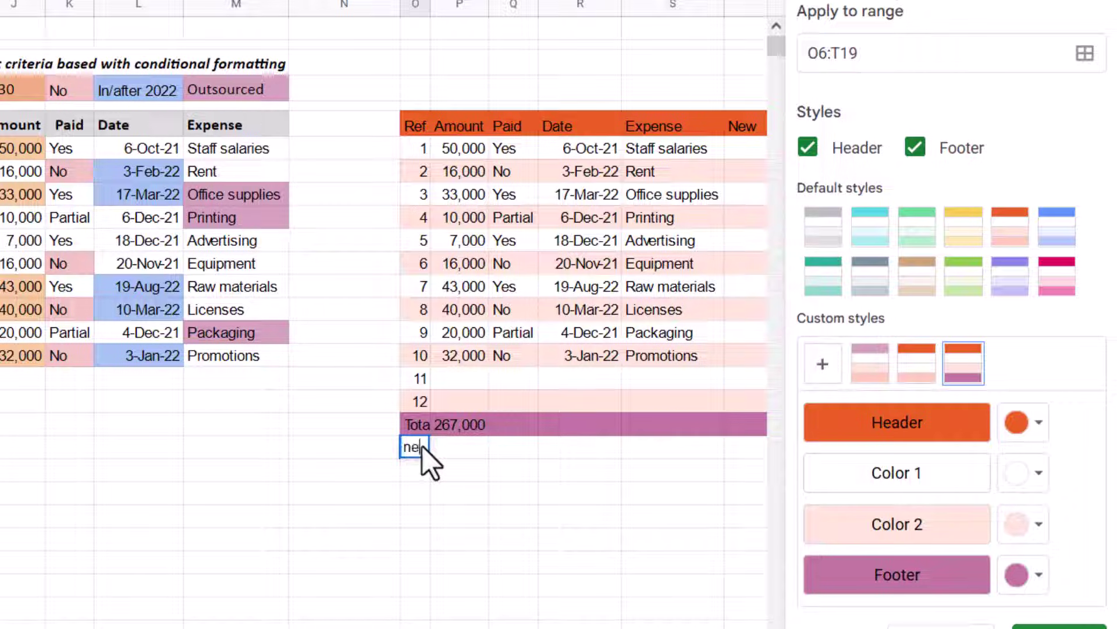
{"action": "type", "text": "w"}
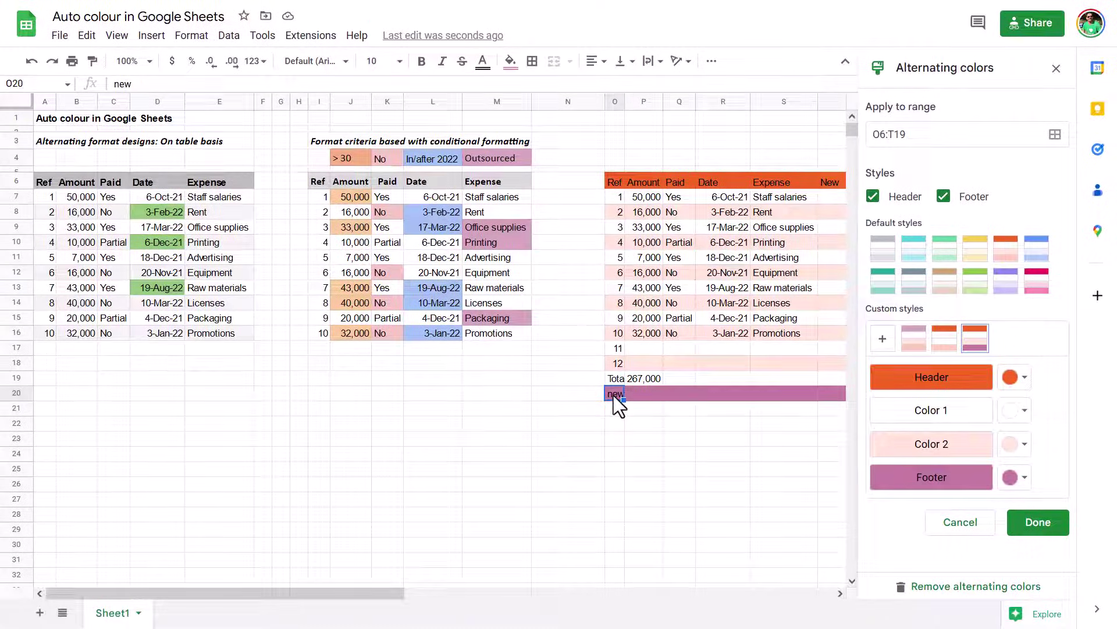
{"action": "left_click", "coordinate": [724, 273]}
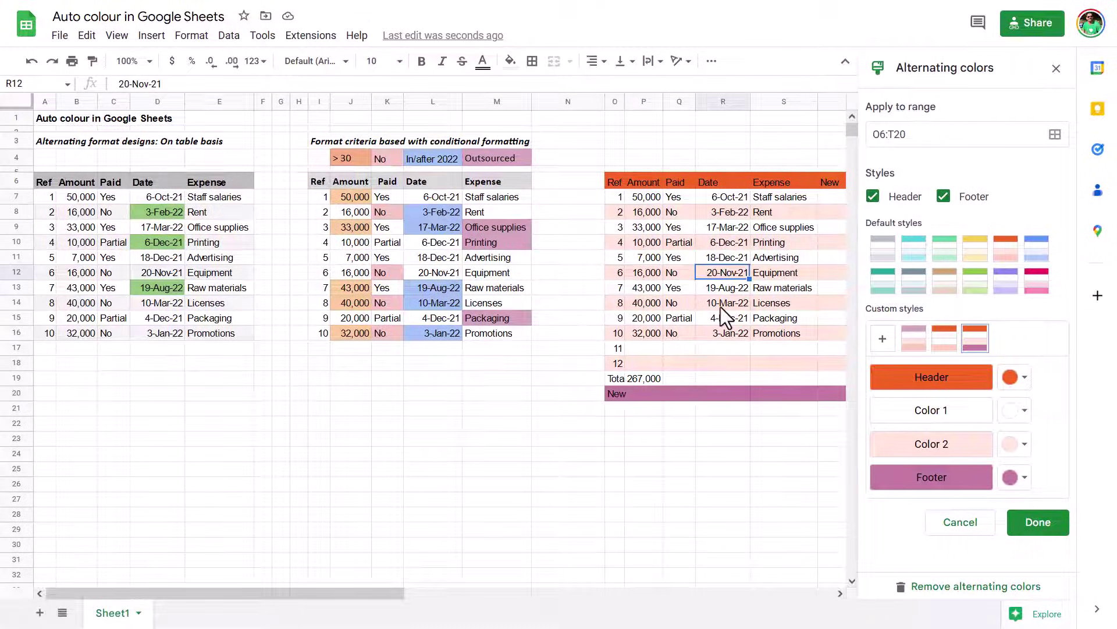
{"action": "left_click", "coordinate": [931, 140]}
{"action": "left_click_drag", "start_coordinate": [916, 137], "coordinate": [884, 136]}
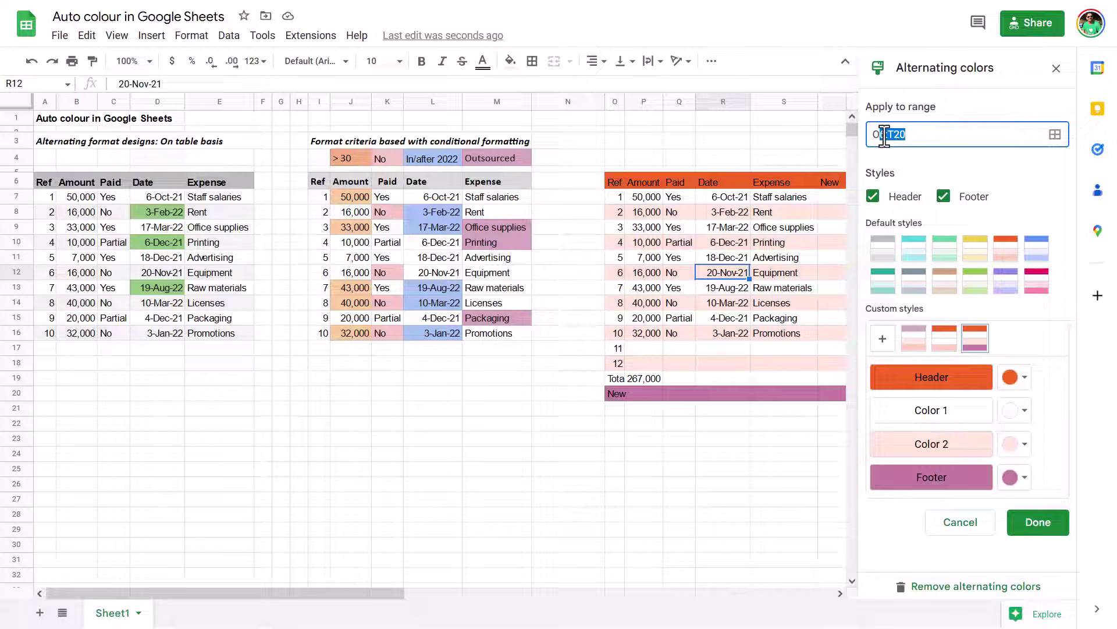
{"action": "left_click", "coordinate": [644, 247]}
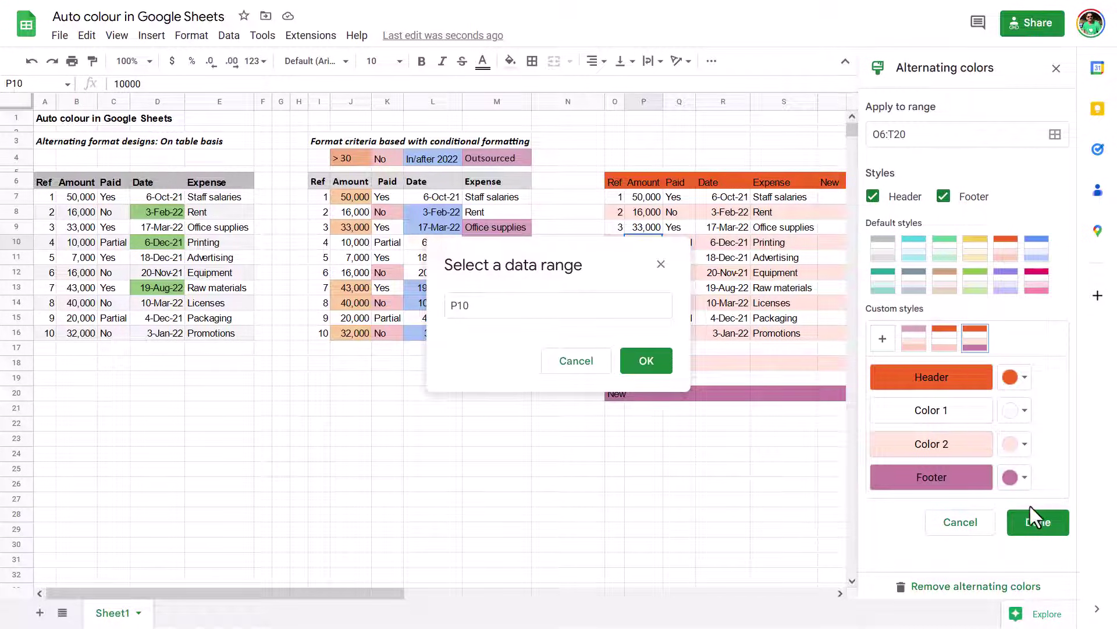
{"action": "left_click", "coordinate": [1045, 521]}
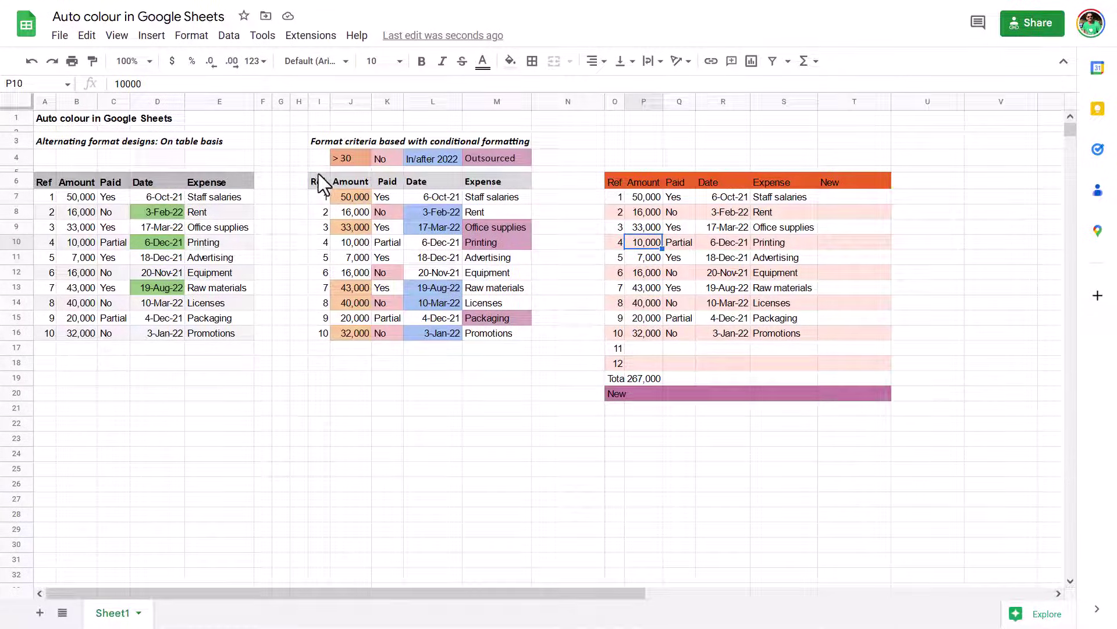
{"action": "left_click_drag", "start_coordinate": [318, 181], "coordinate": [527, 349]}
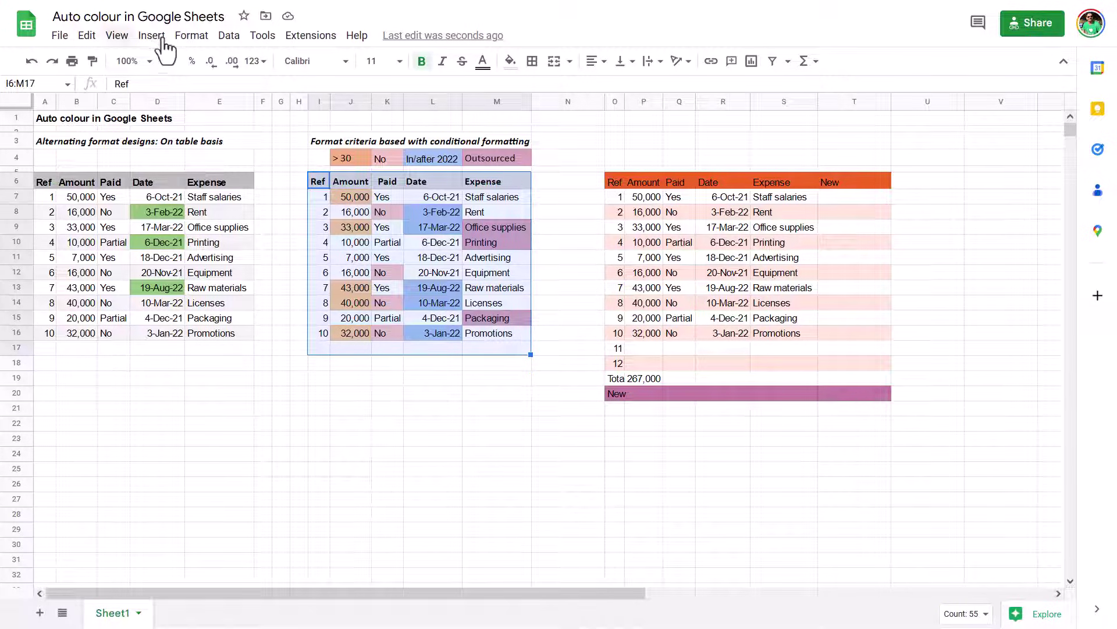
{"action": "left_click", "coordinate": [194, 38]}
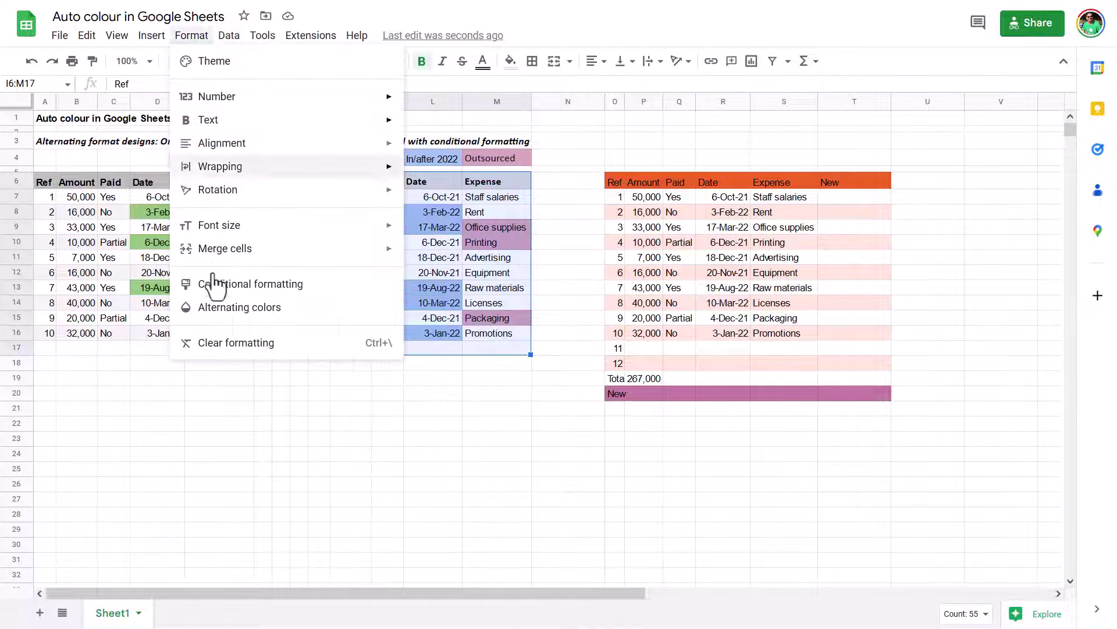
{"action": "left_click", "coordinate": [257, 308]}
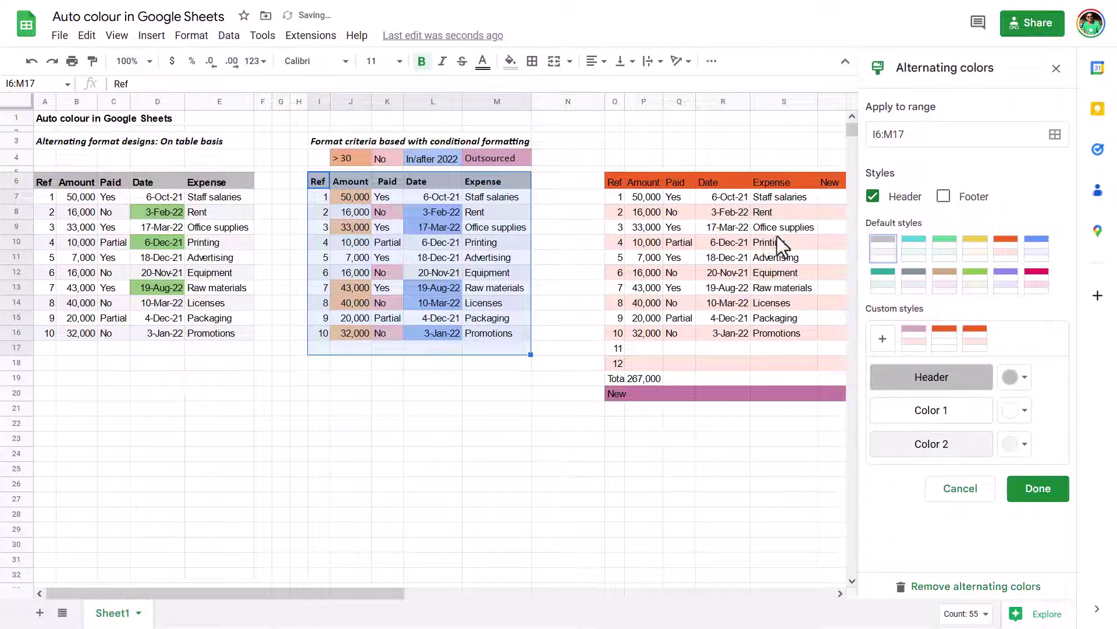
{"action": "left_click_drag", "start_coordinate": [779, 244], "coordinate": [781, 232]}
{"action": "left_click_drag", "start_coordinate": [640, 183], "coordinate": [791, 322]}
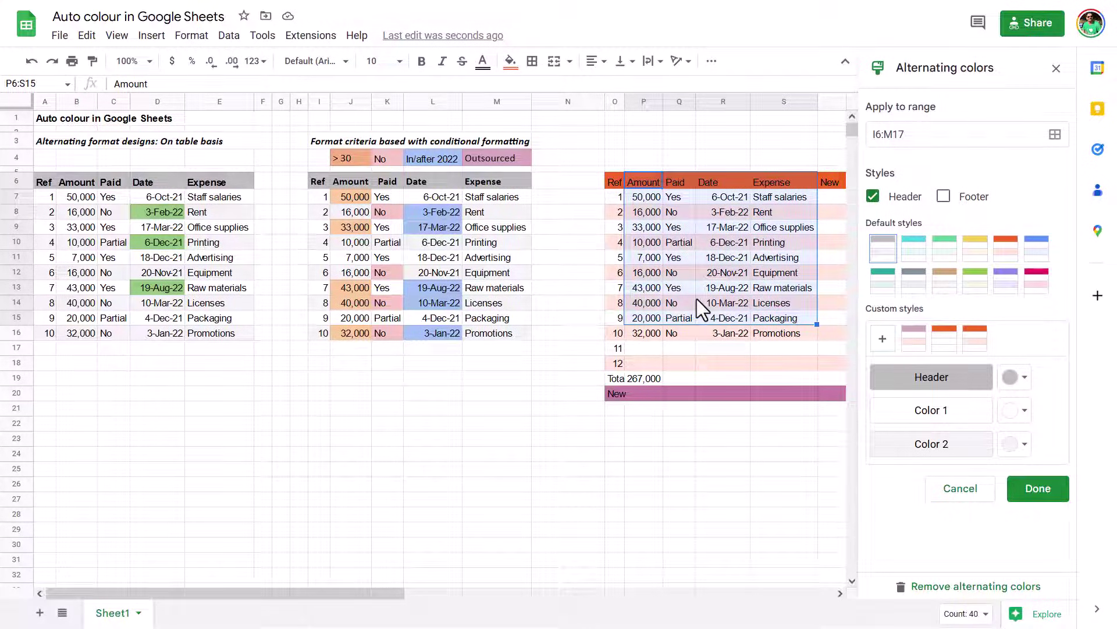
{"action": "left_click", "coordinate": [908, 128]}
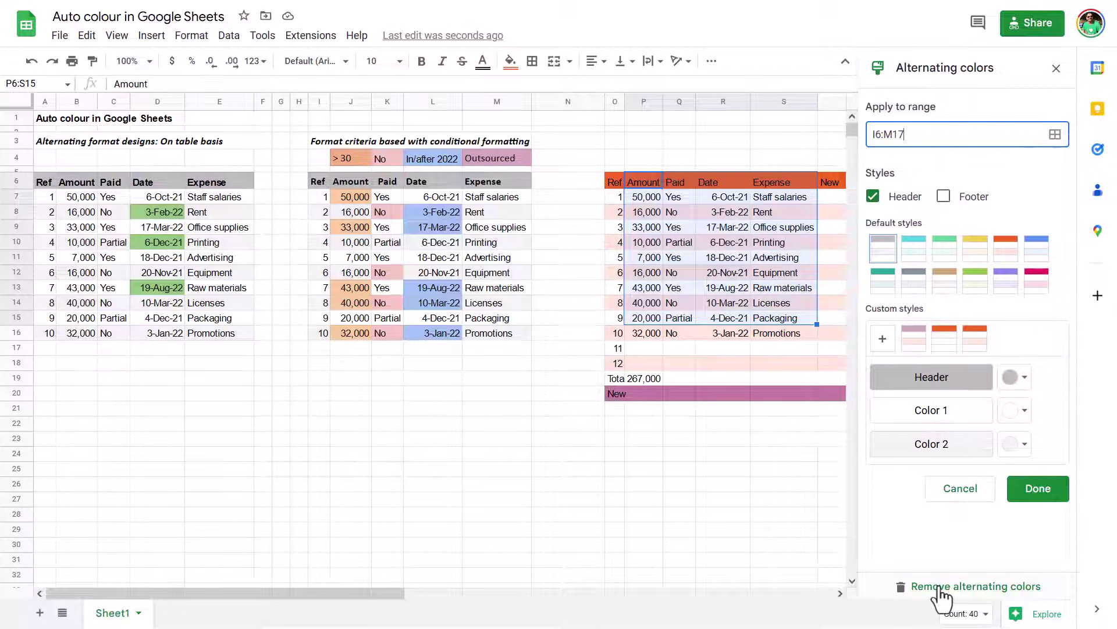
{"action": "left_click_drag", "start_coordinate": [352, 228], "coordinate": [499, 337]}
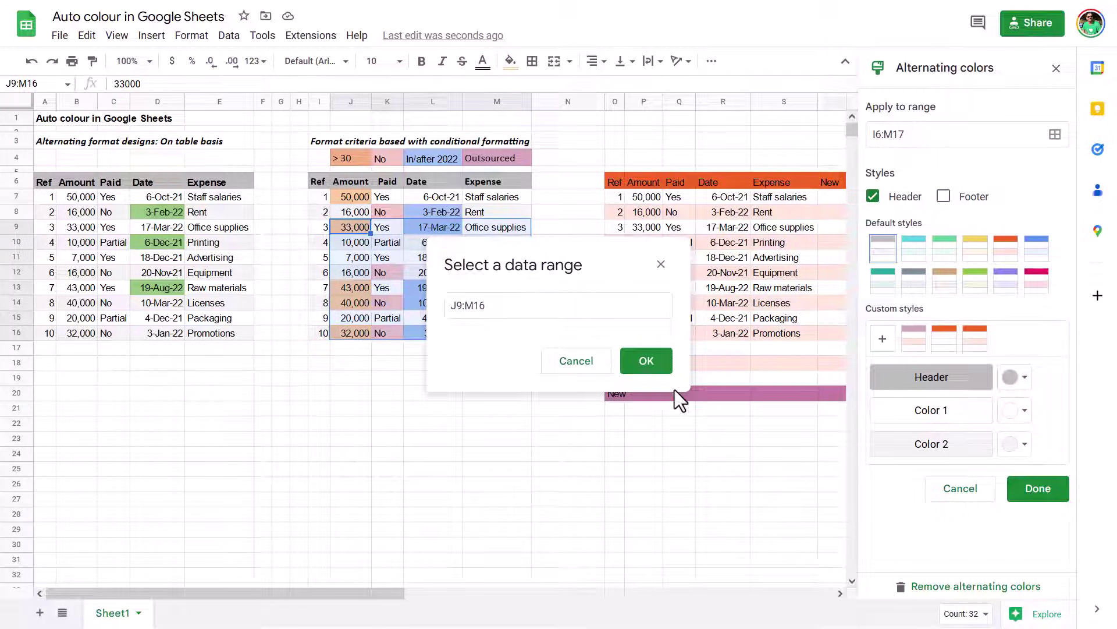
{"action": "left_click", "coordinate": [588, 361]}
Remove the alternating colours and delete the right-hand table's contents.
{"action": "left_click", "coordinate": [973, 587]}
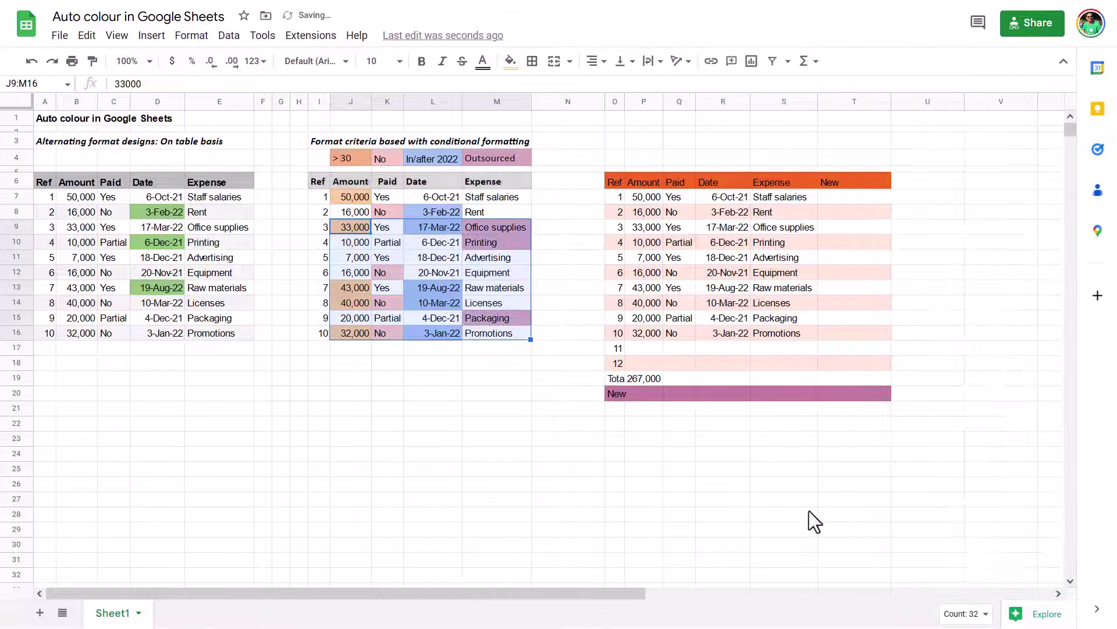
{"action": "left_click", "coordinate": [431, 210]}
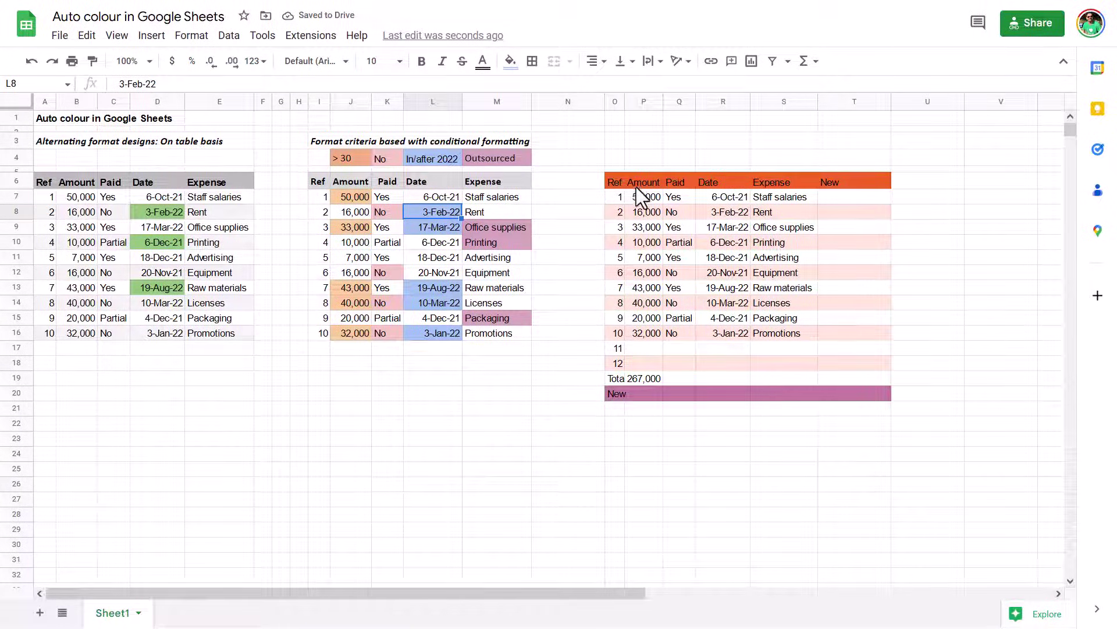
{"action": "left_click_drag", "start_coordinate": [614, 180], "coordinate": [868, 407]}
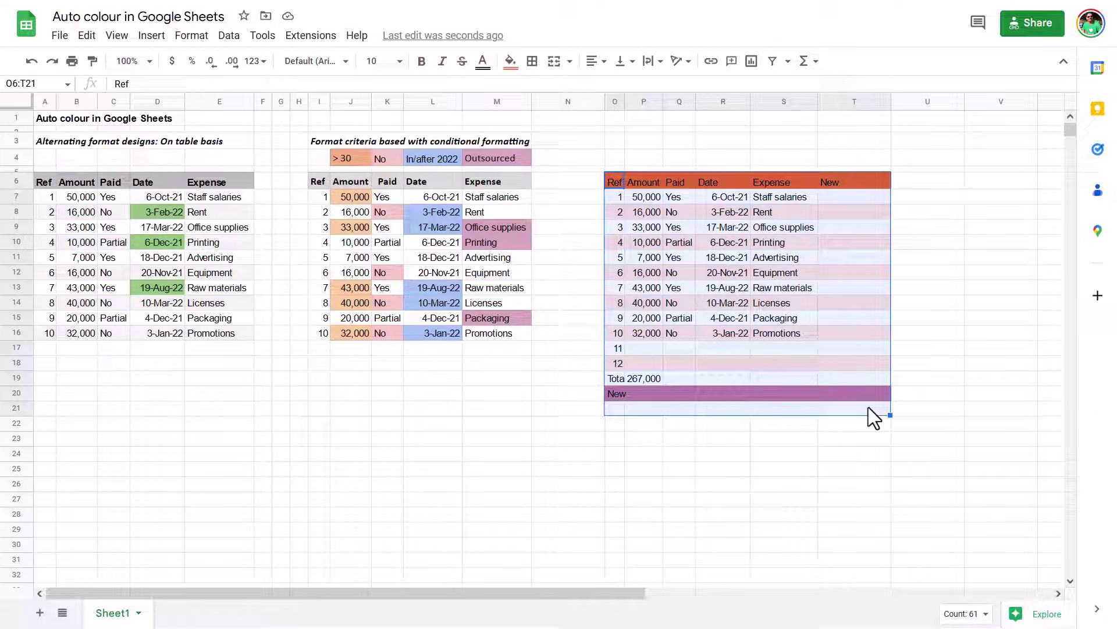
{"action": "key", "text": "Delete"}
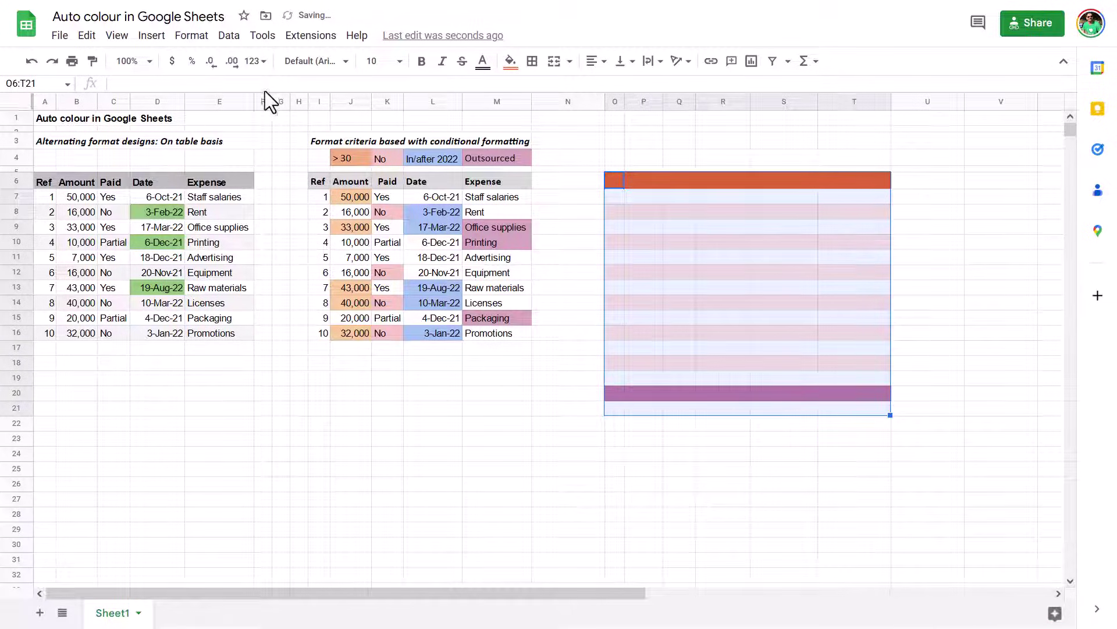
Clear all remaining formatting from the O6:T21 block.
{"action": "left_click", "coordinate": [191, 36]}
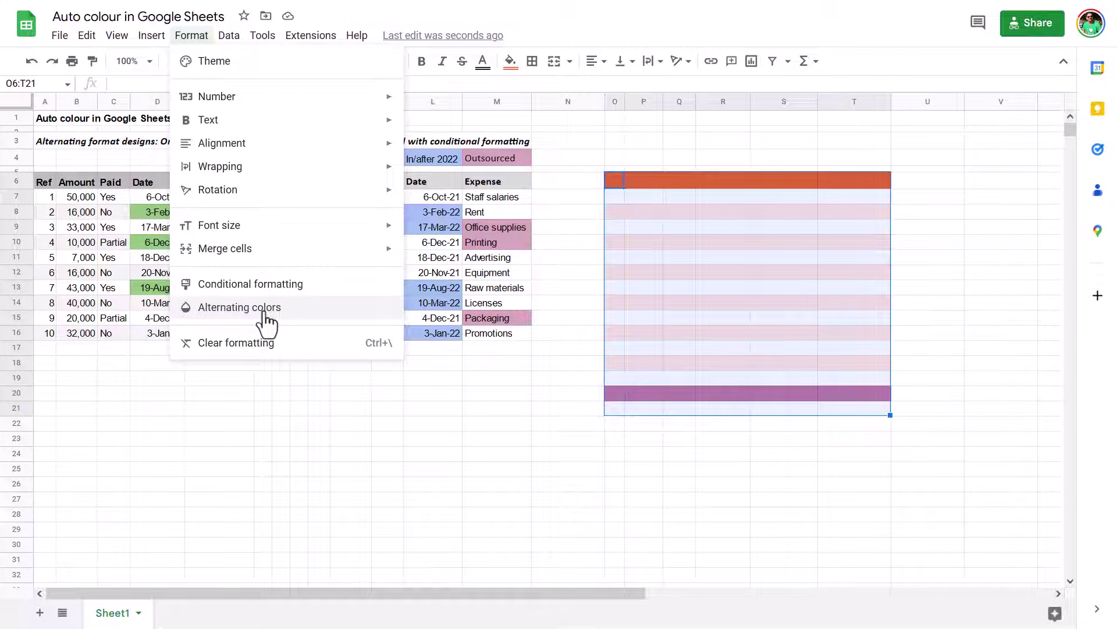
{"action": "left_click", "coordinate": [271, 347]}
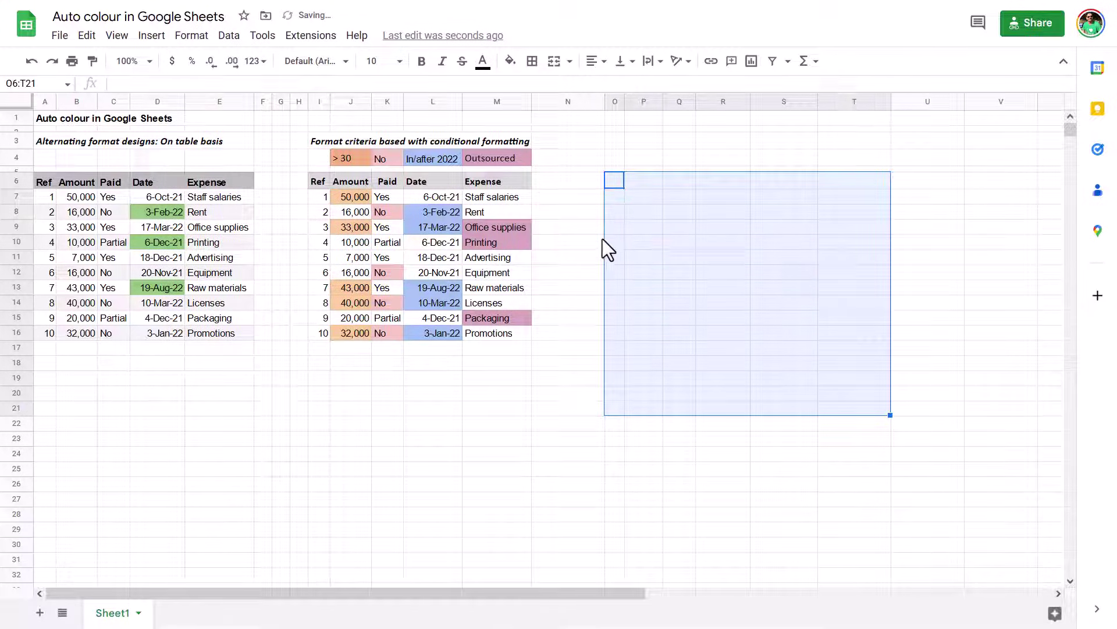
{"action": "left_click", "coordinate": [617, 186]}
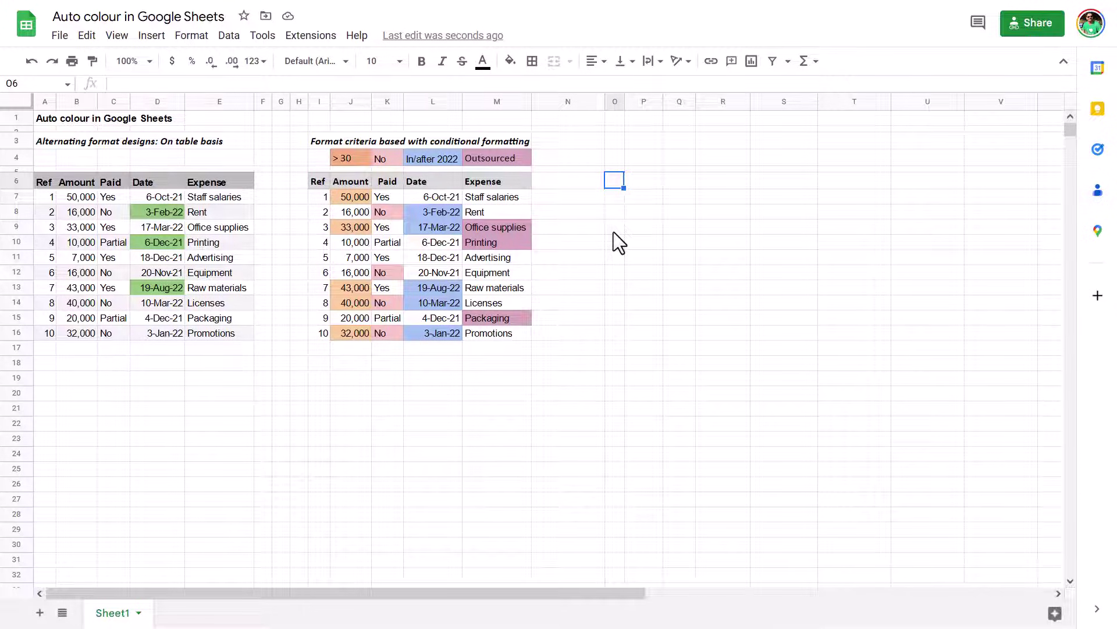
Restore the orange header, pink bands and purple footer on O6:T21, then dismiss the File menu.
{"action": "key", "text": "ctrl+v"}
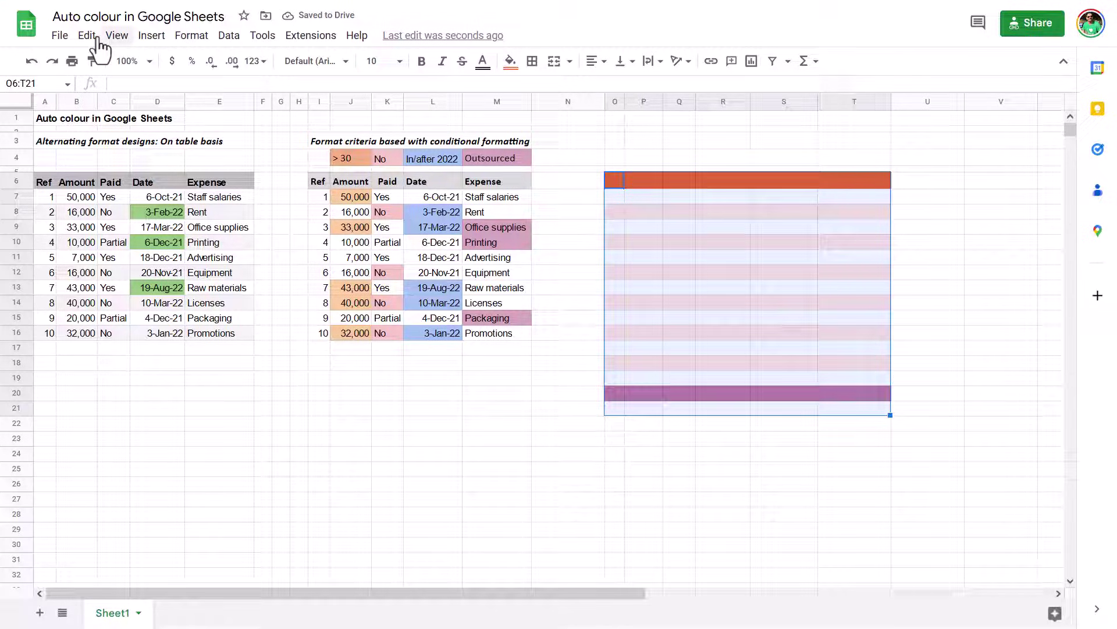
{"action": "left_click", "coordinate": [60, 37]}
{"action": "mouse_move", "coordinate": [192, 215]}
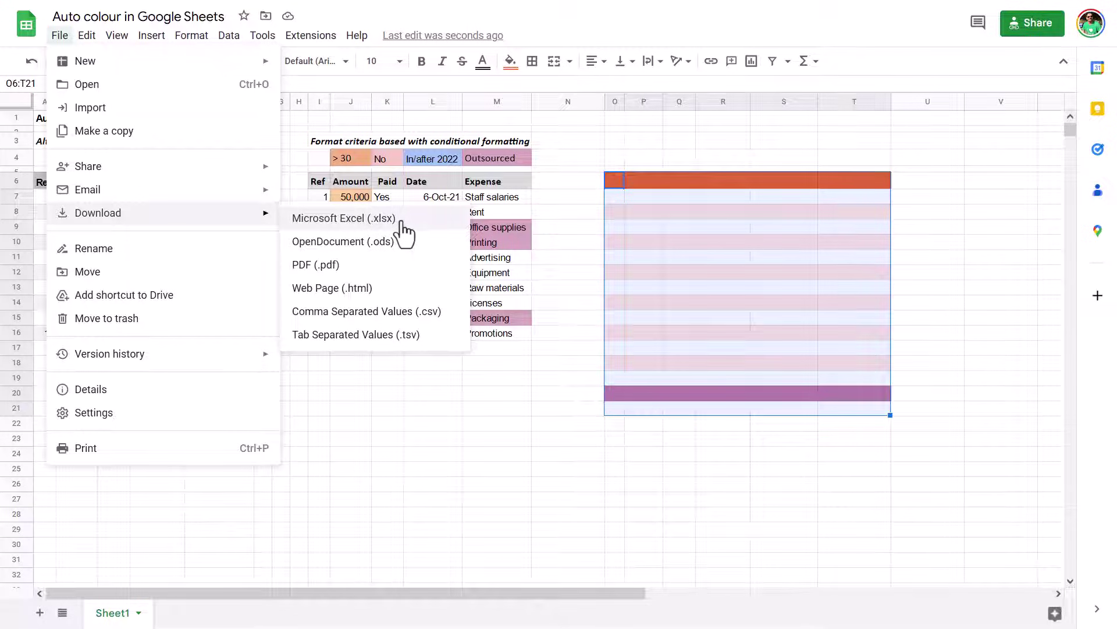
{"action": "left_click", "coordinate": [553, 179]}
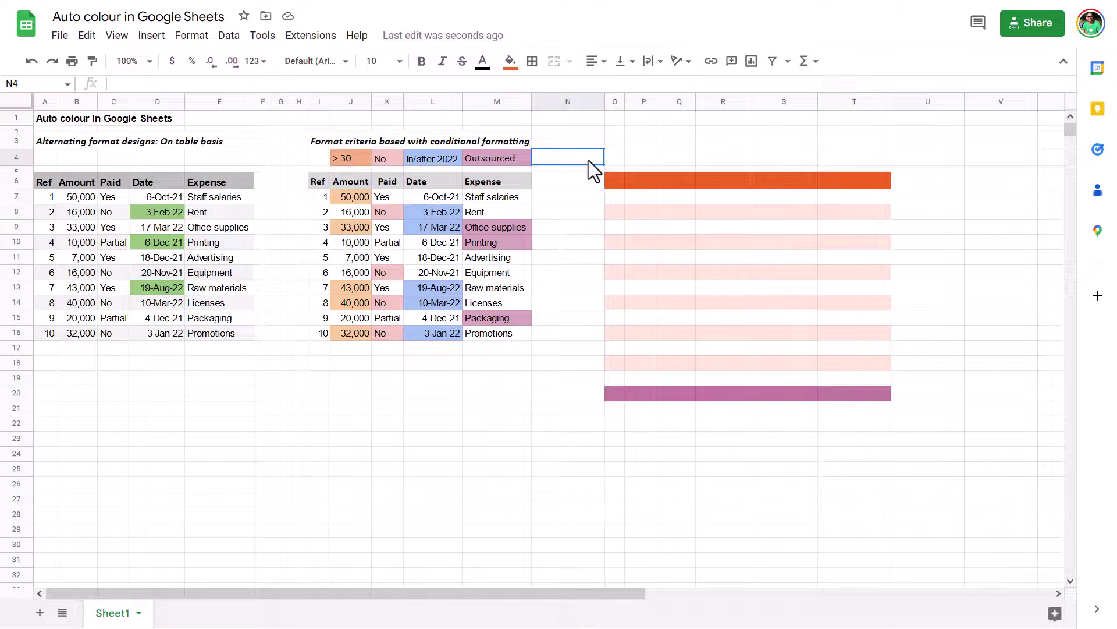
Copy the conditional-format table from columns I:M into columns O to S.
{"action": "key", "text": "ctrl+z"}
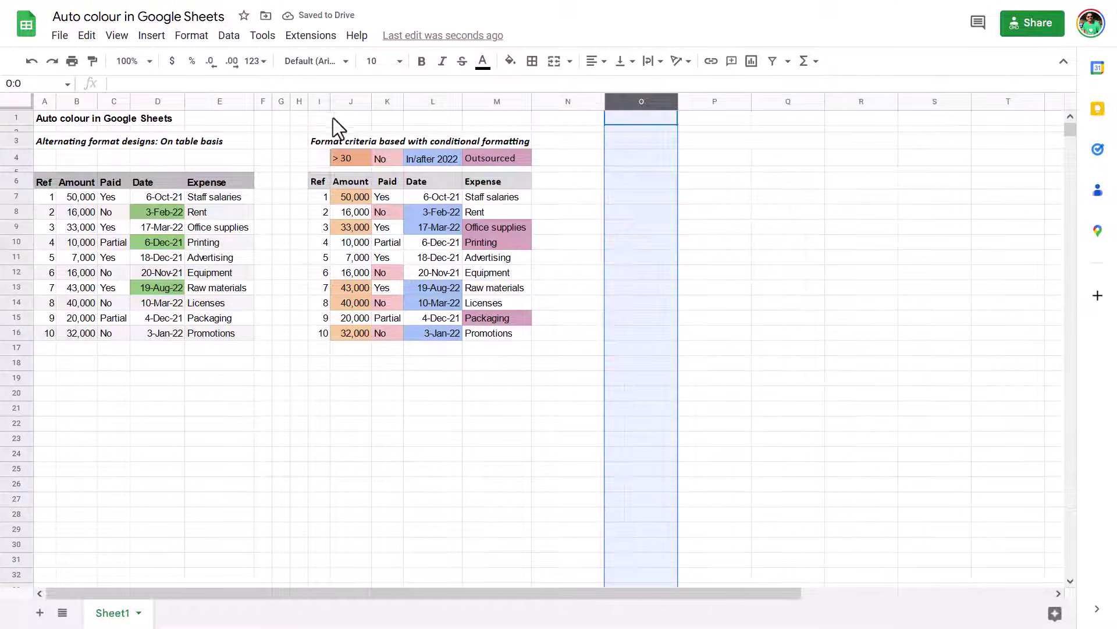
{"action": "left_click_drag", "start_coordinate": [317, 102], "coordinate": [479, 126]}
{"action": "key", "text": "ctrl+c"}
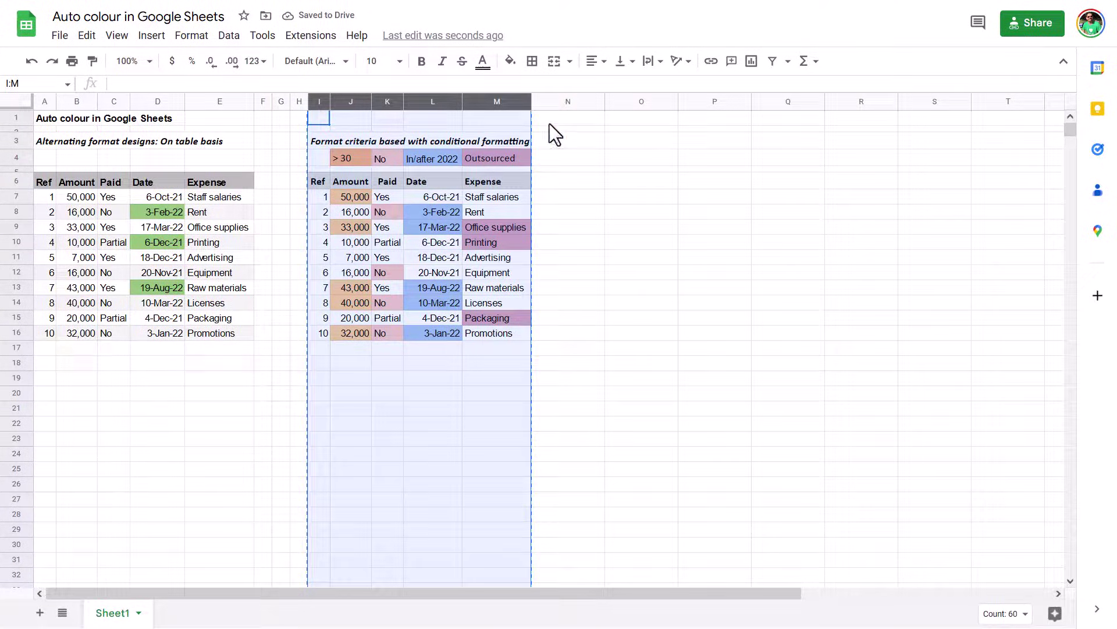
{"action": "left_click", "coordinate": [639, 102]}
{"action": "key", "text": "ctrl+v"}
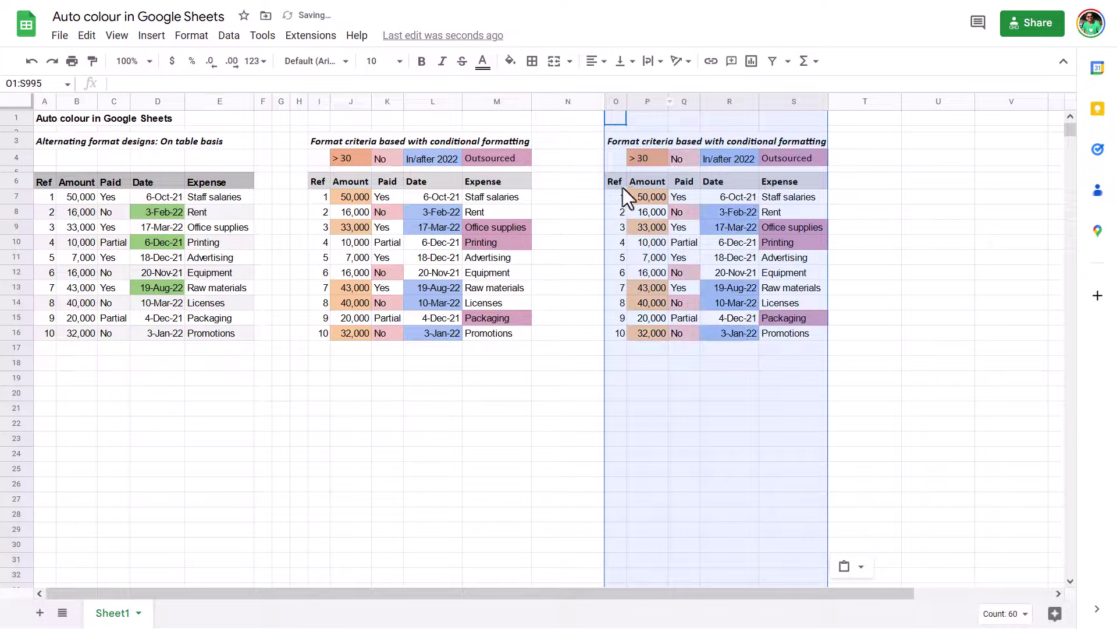
Clear the formatting from the pasted data rows O7:S16, then select the Amount values P7:P16.
{"action": "left_click_drag", "start_coordinate": [616, 192], "coordinate": [806, 335]}
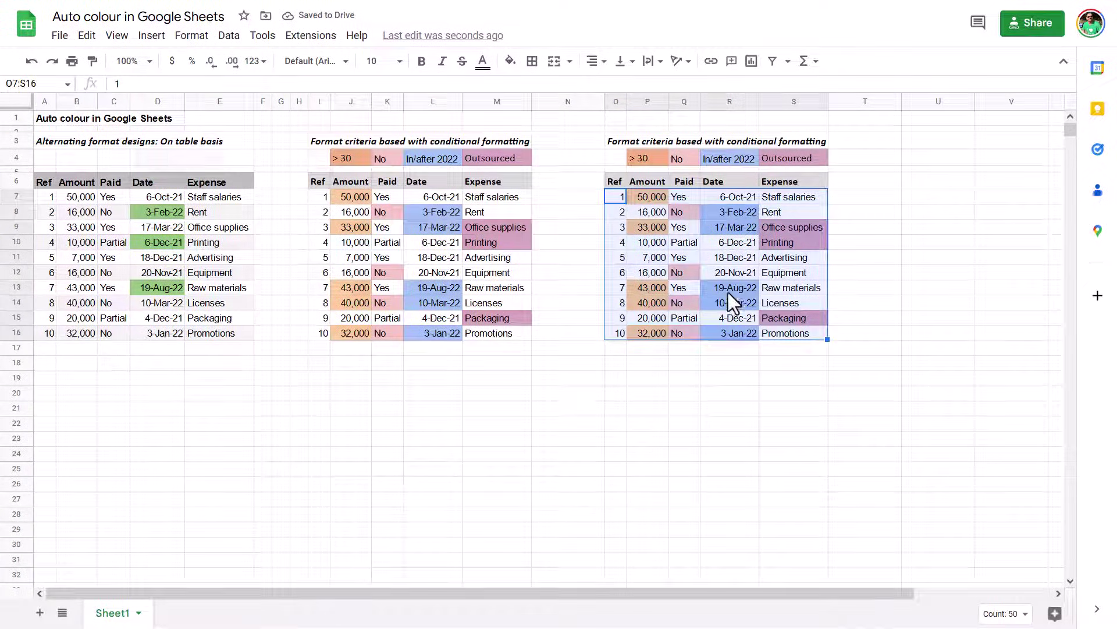
{"action": "left_click", "coordinate": [205, 37]}
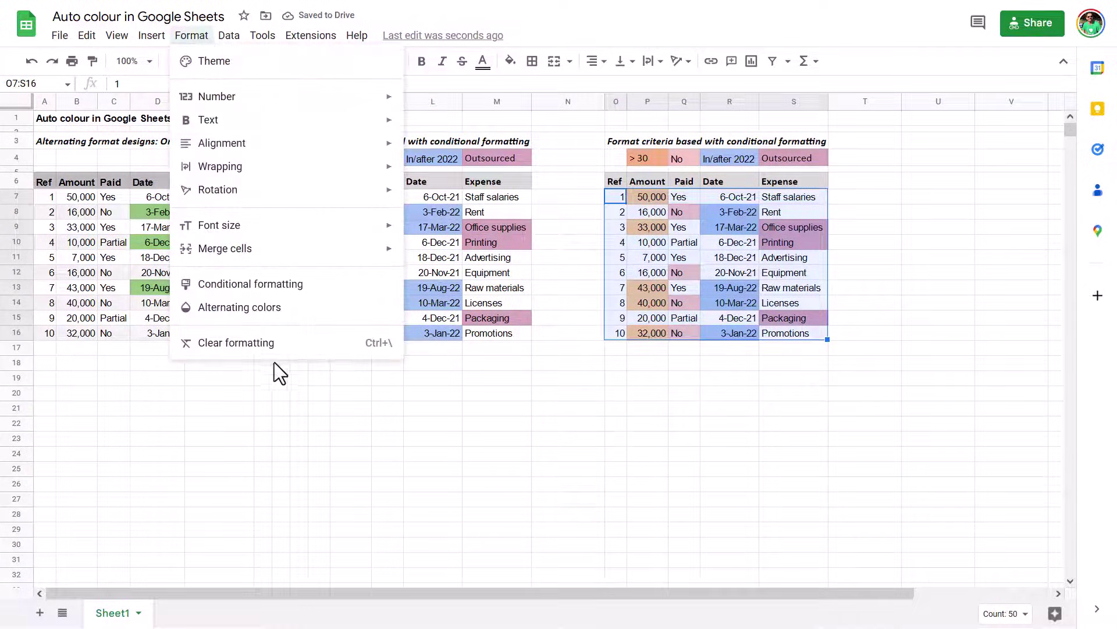
{"action": "left_click", "coordinate": [282, 344]}
{"action": "left_click", "coordinate": [711, 214]}
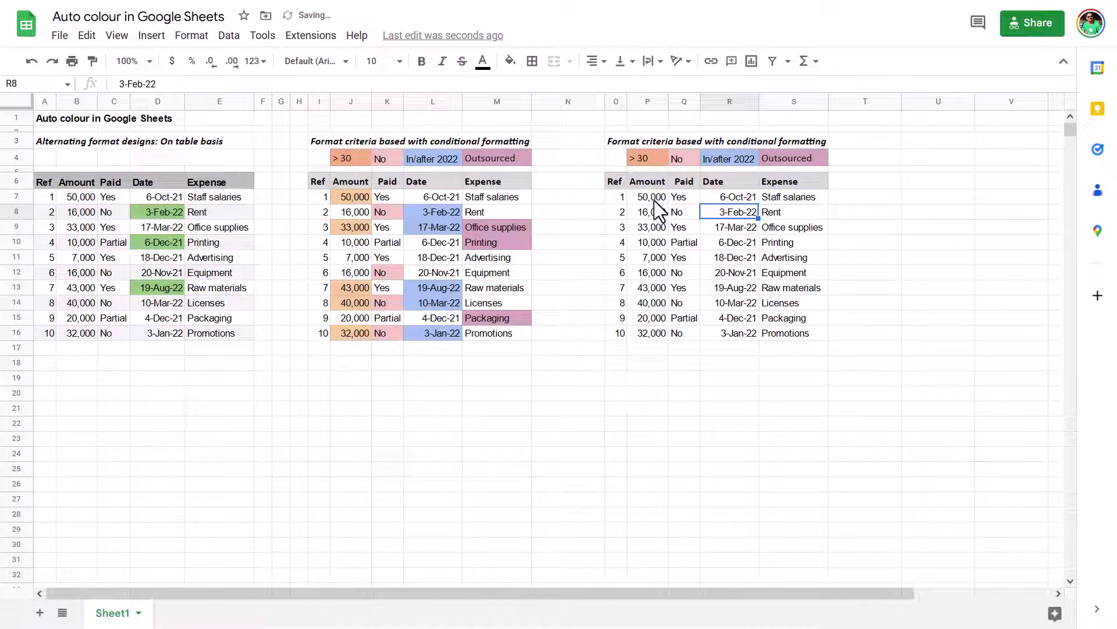
{"action": "left_click", "coordinate": [646, 160]}
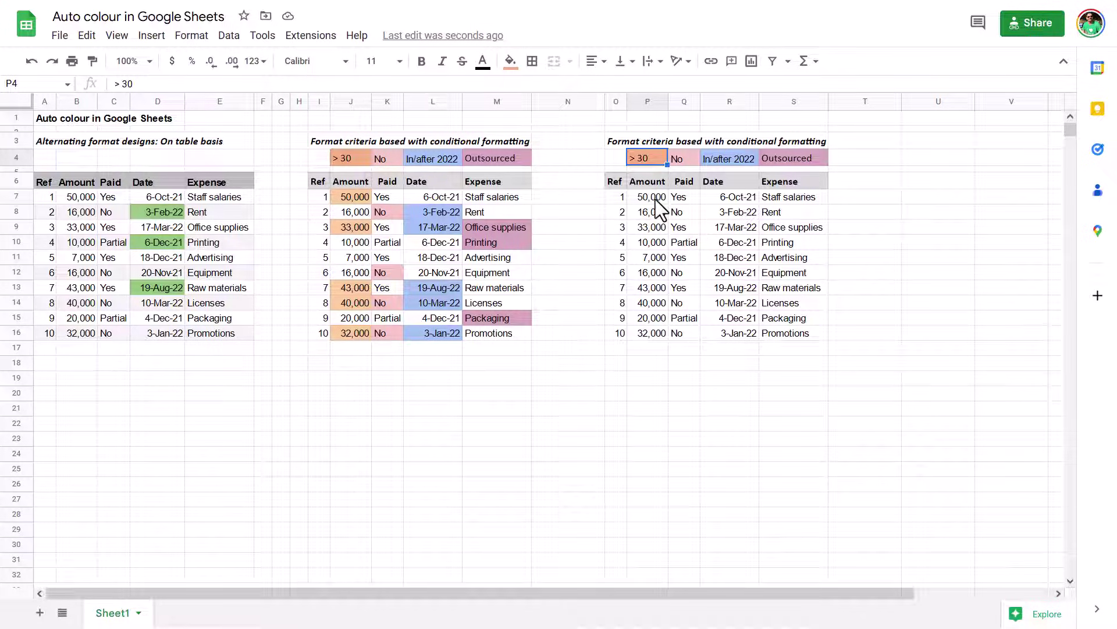
{"action": "left_click_drag", "start_coordinate": [655, 200], "coordinate": [661, 328]}
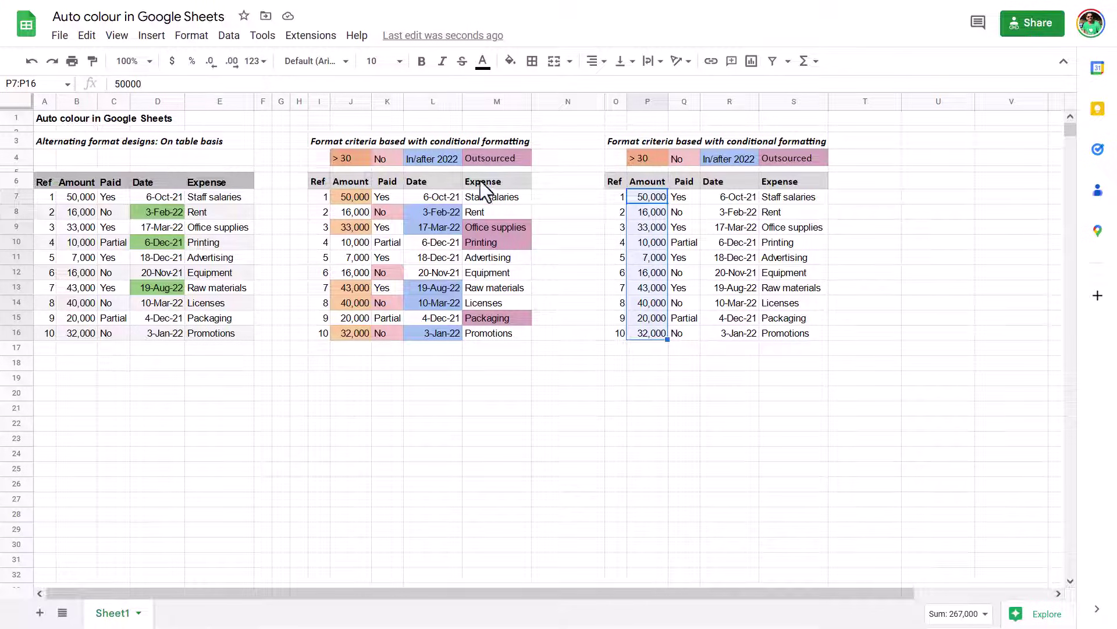
Create a conditional rule on P7:P16 for amounts greater than or equal to 30000.
{"action": "left_click", "coordinate": [191, 36]}
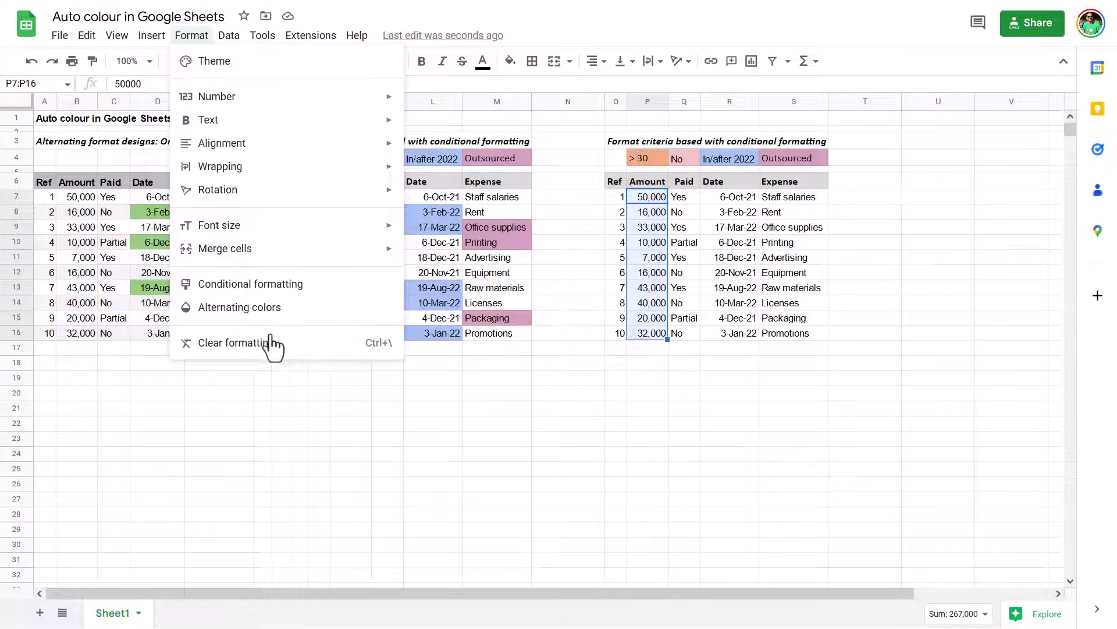
{"action": "left_click", "coordinate": [300, 286]}
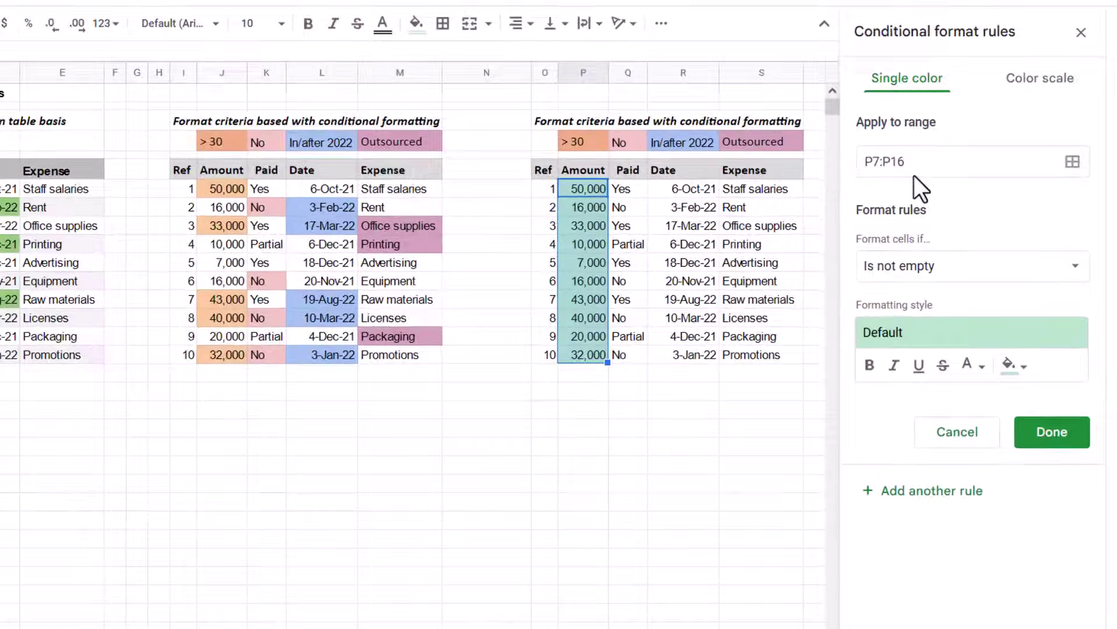
{"action": "left_click", "coordinate": [938, 273]}
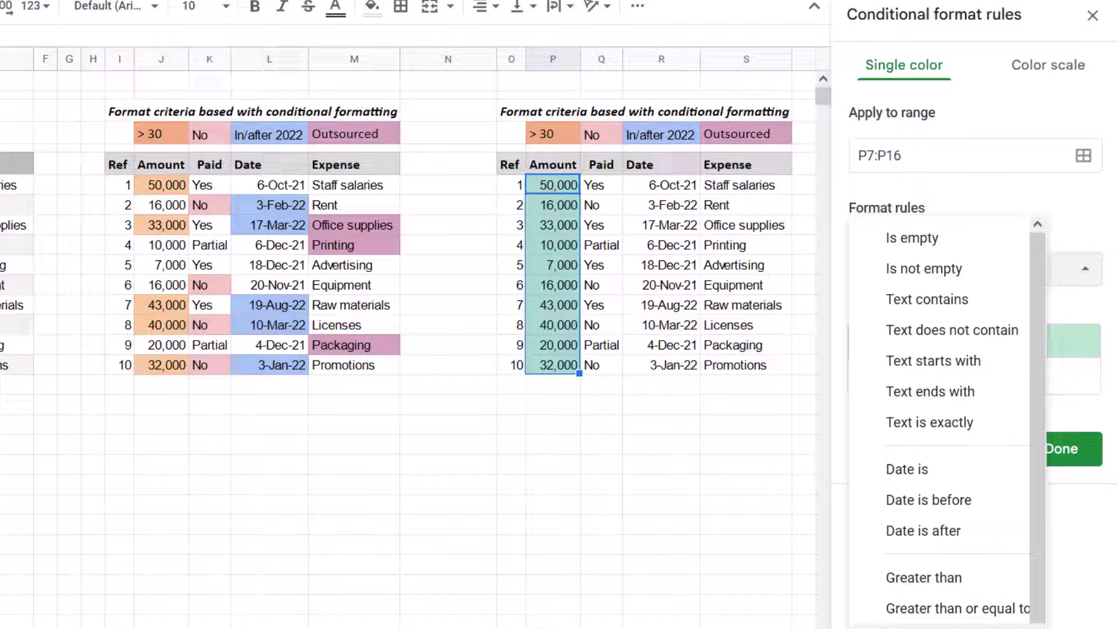
{"action": "scroll", "coordinate": [961, 605], "scroll_direction": "down", "scroll_amount": 2}
{"action": "scroll", "coordinate": [957, 472], "scroll_direction": "up", "scroll_amount": 2}
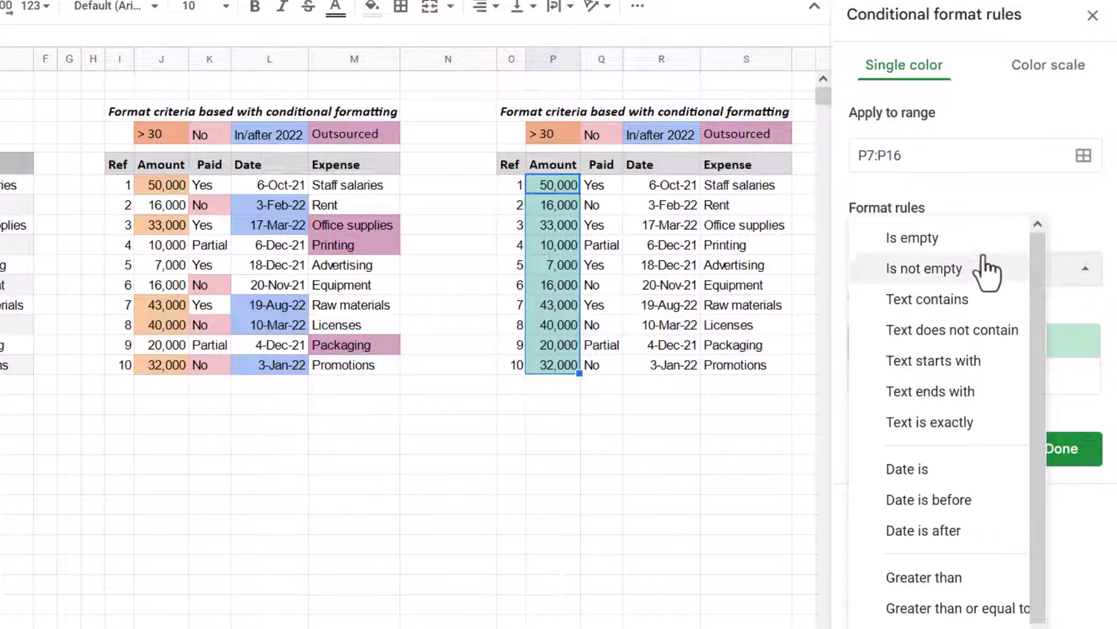
{"action": "left_click", "coordinate": [954, 270]}
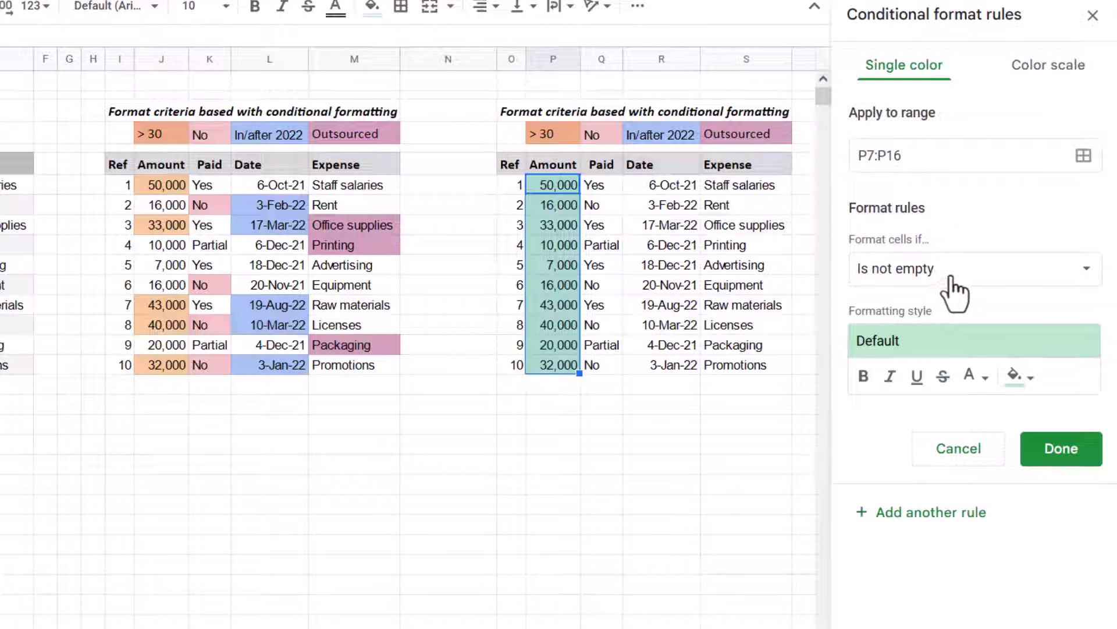
{"action": "left_click", "coordinate": [953, 279]}
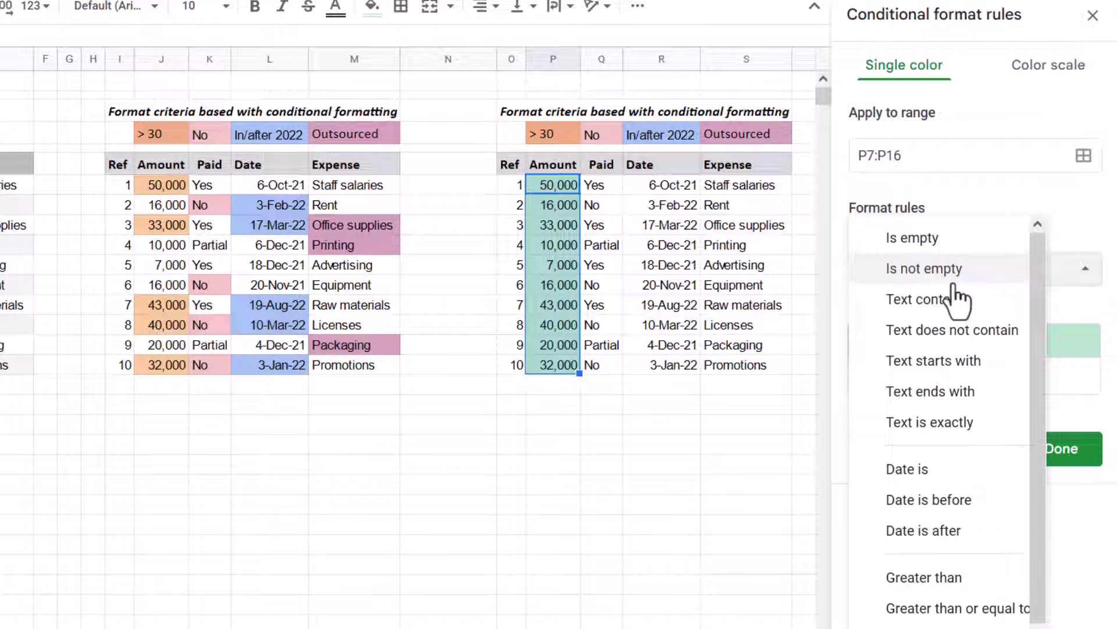
{"action": "left_click", "coordinate": [937, 608]}
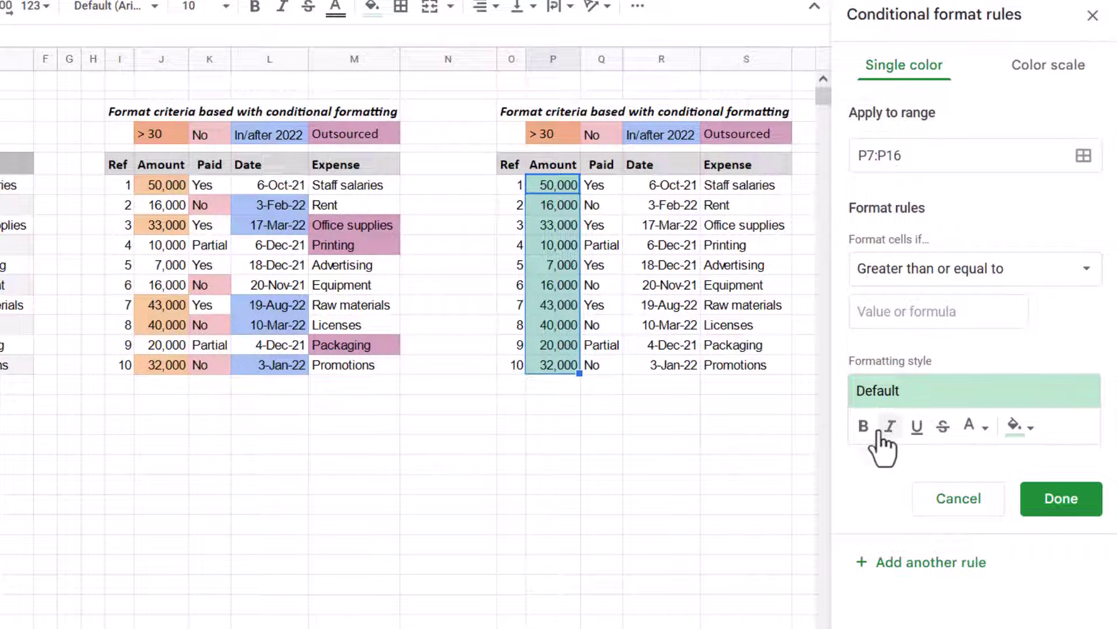
{"action": "left_click", "coordinate": [932, 317]}
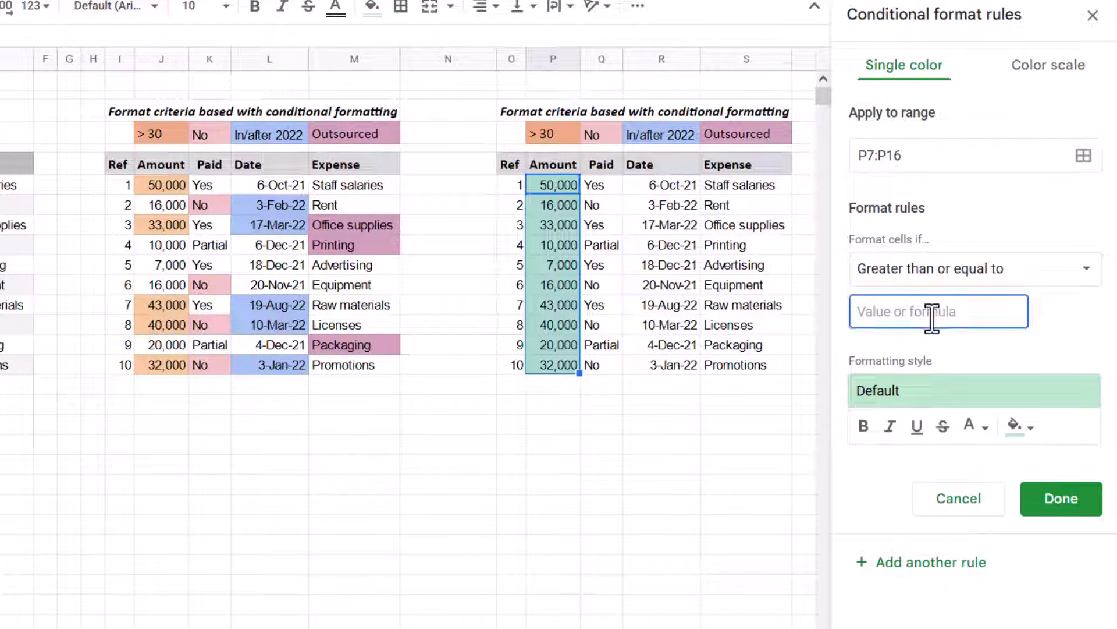
{"action": "type", "text": "30000"}
Give the 30000-or-more rule a light orange fill and save it.
{"action": "left_click", "coordinate": [956, 393]}
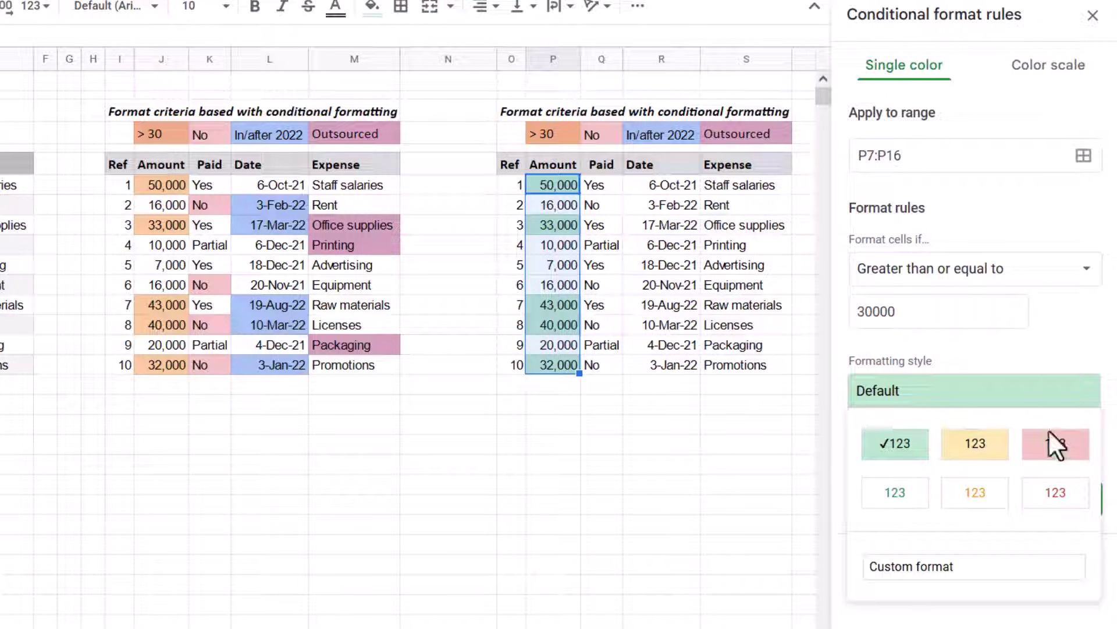
{"action": "left_click", "coordinate": [1063, 320]}
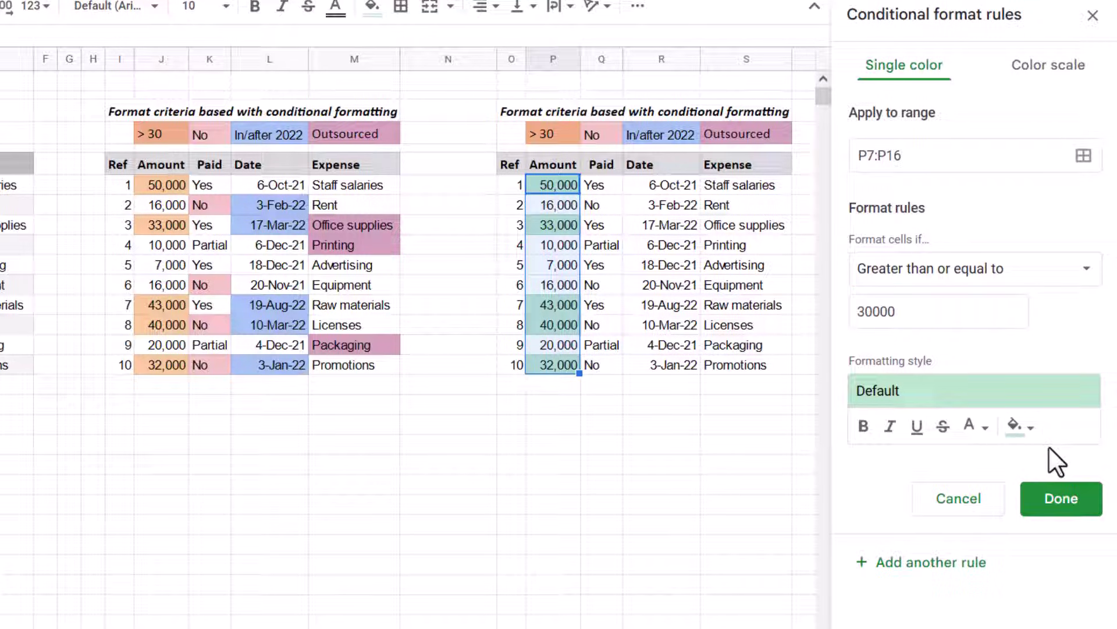
{"action": "left_click", "coordinate": [1019, 428]}
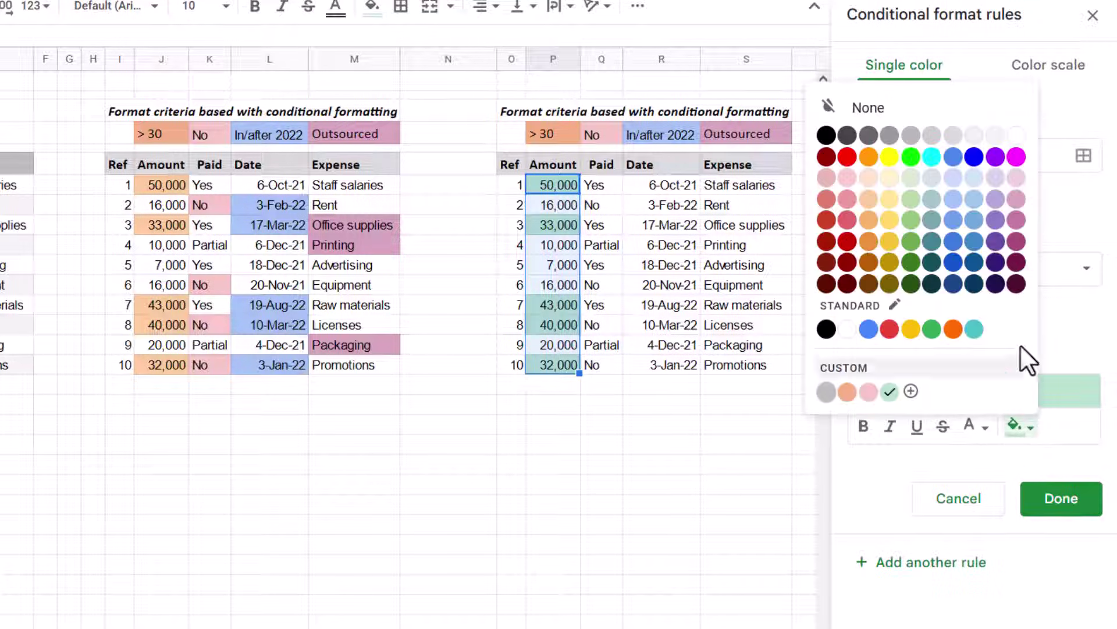
{"action": "left_click", "coordinate": [869, 220]}
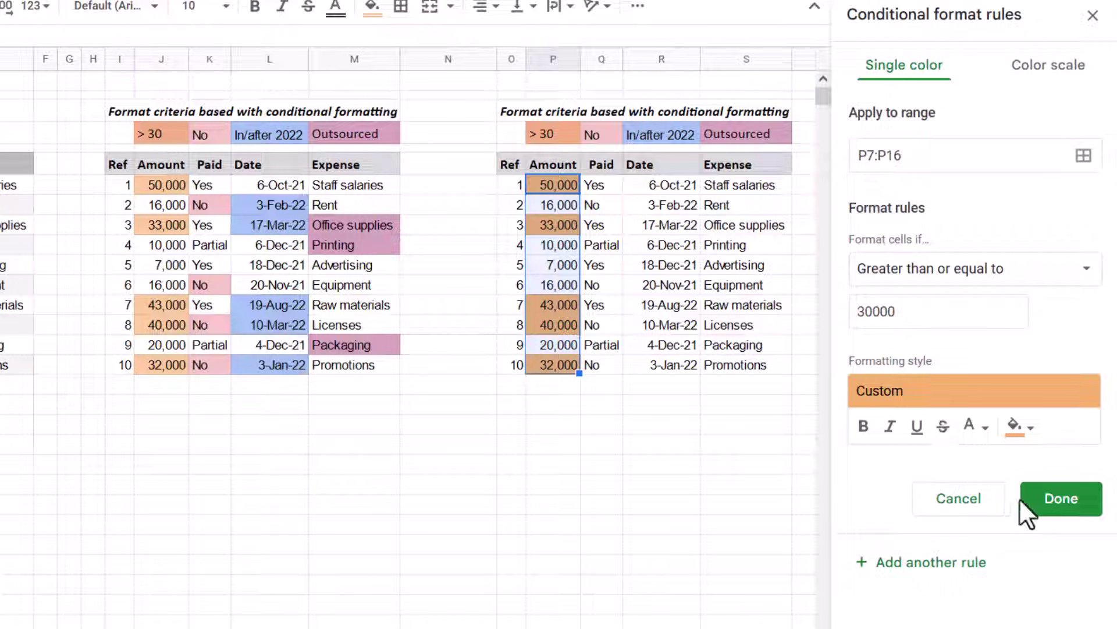
{"action": "left_click", "coordinate": [1054, 502]}
Add a 'Text contains No' rule on Q7:Q16 with a pink preset style.
{"action": "left_click_drag", "start_coordinate": [604, 182], "coordinate": [606, 373]}
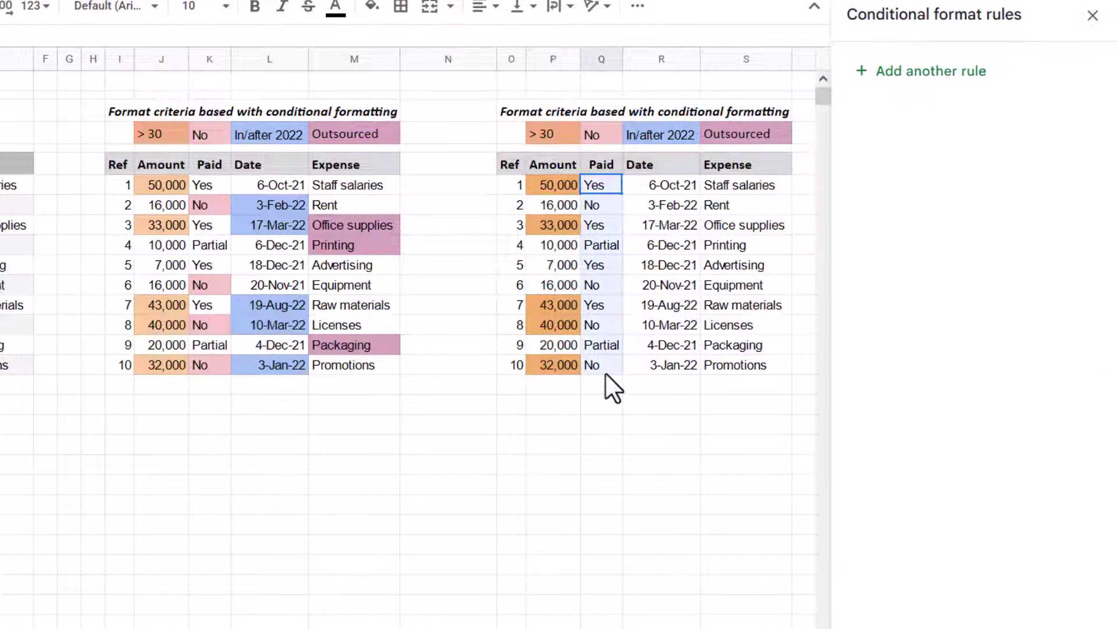
{"action": "left_click", "coordinate": [934, 81]}
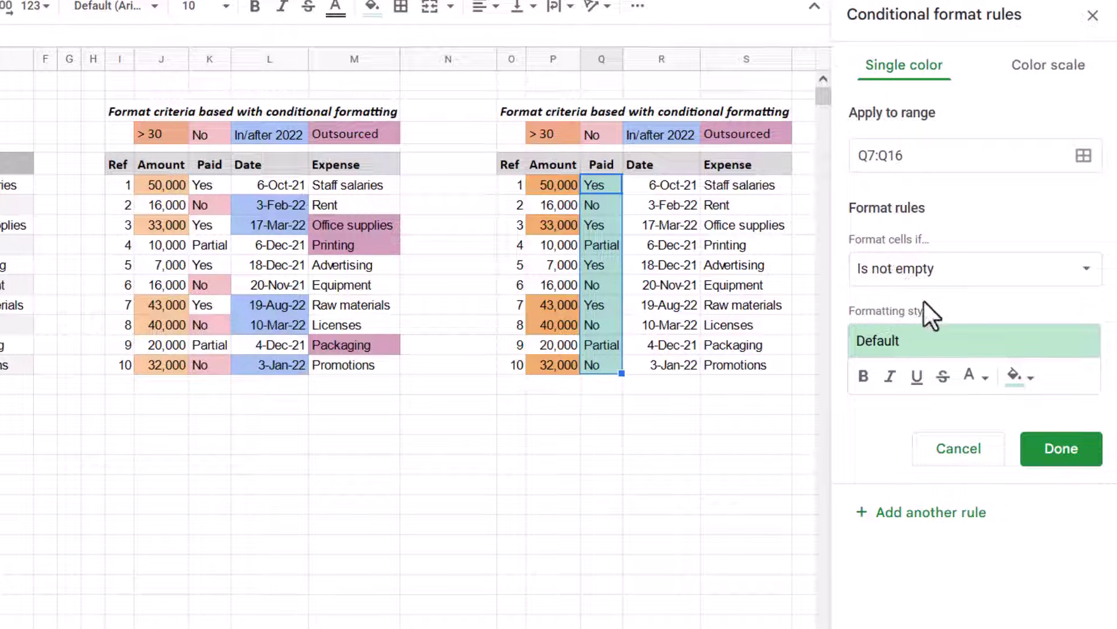
{"action": "left_click", "coordinate": [902, 277]}
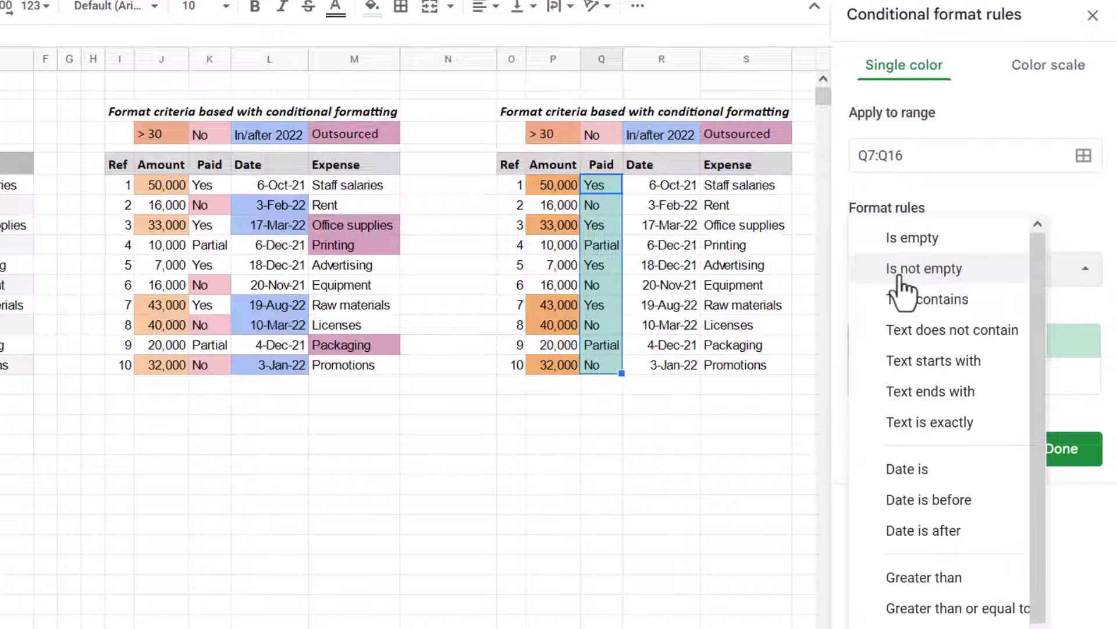
{"action": "left_click", "coordinate": [960, 300]}
{"action": "left_click", "coordinate": [926, 312]}
{"action": "type", "text": "No"}
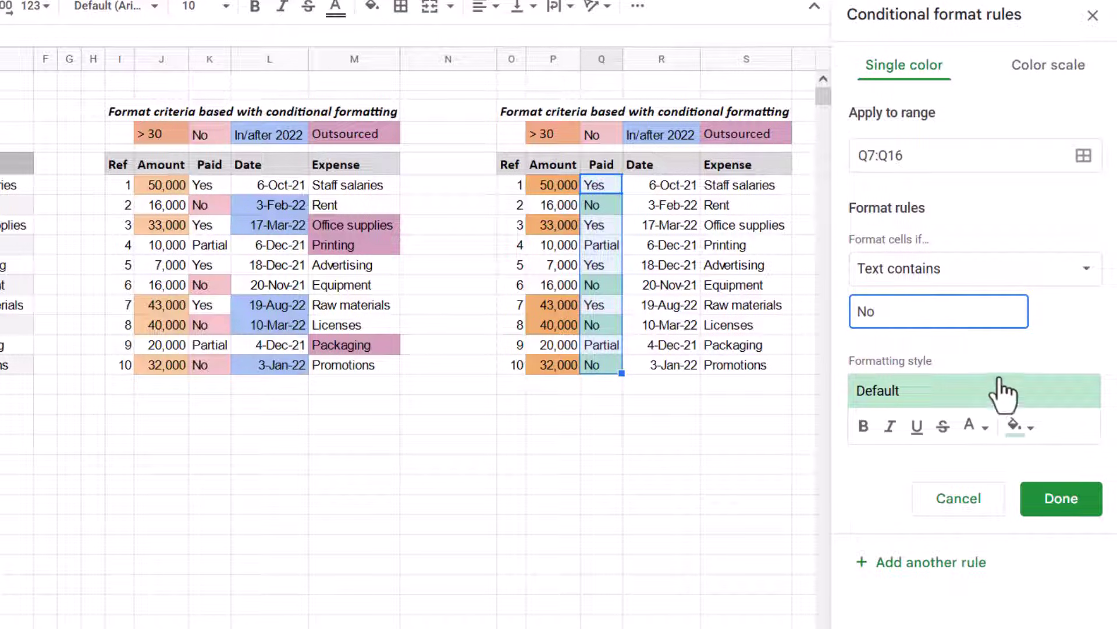
{"action": "left_click", "coordinate": [999, 392]}
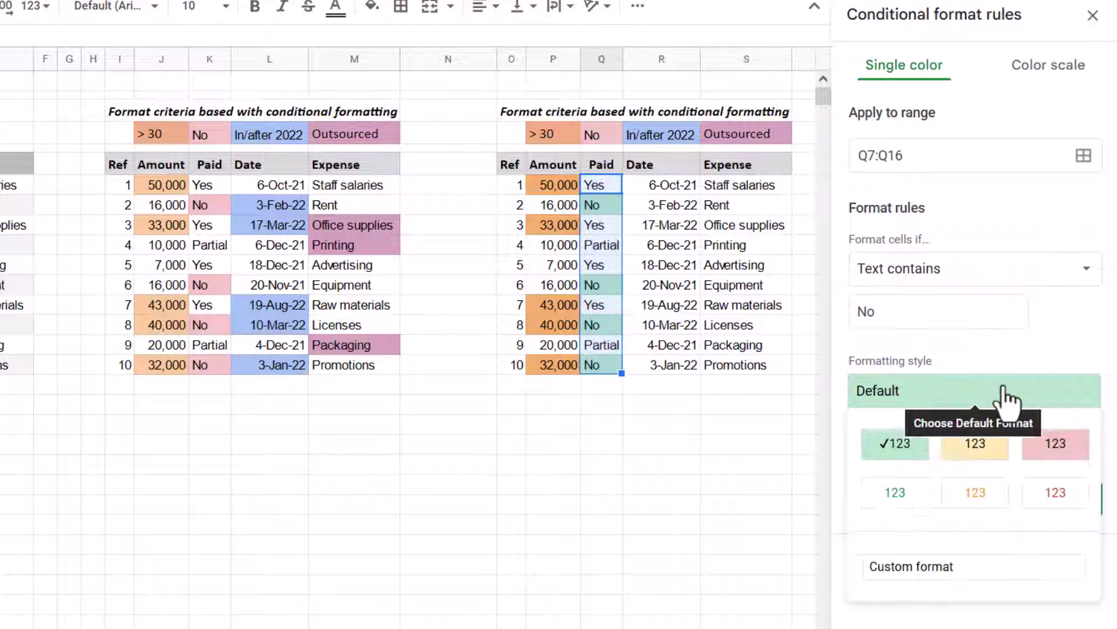
{"action": "left_click", "coordinate": [1021, 443]}
{"action": "left_click", "coordinate": [957, 562]}
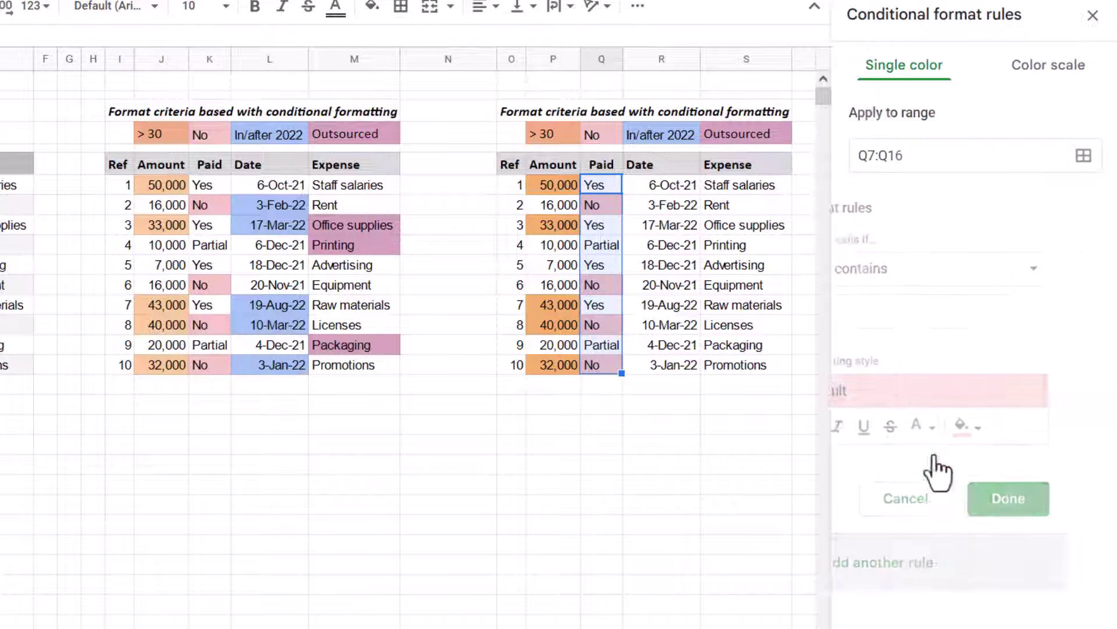
Add a 'Text contains Partial' rule with a yellow preset style.
{"action": "double_click", "coordinate": [885, 313]}
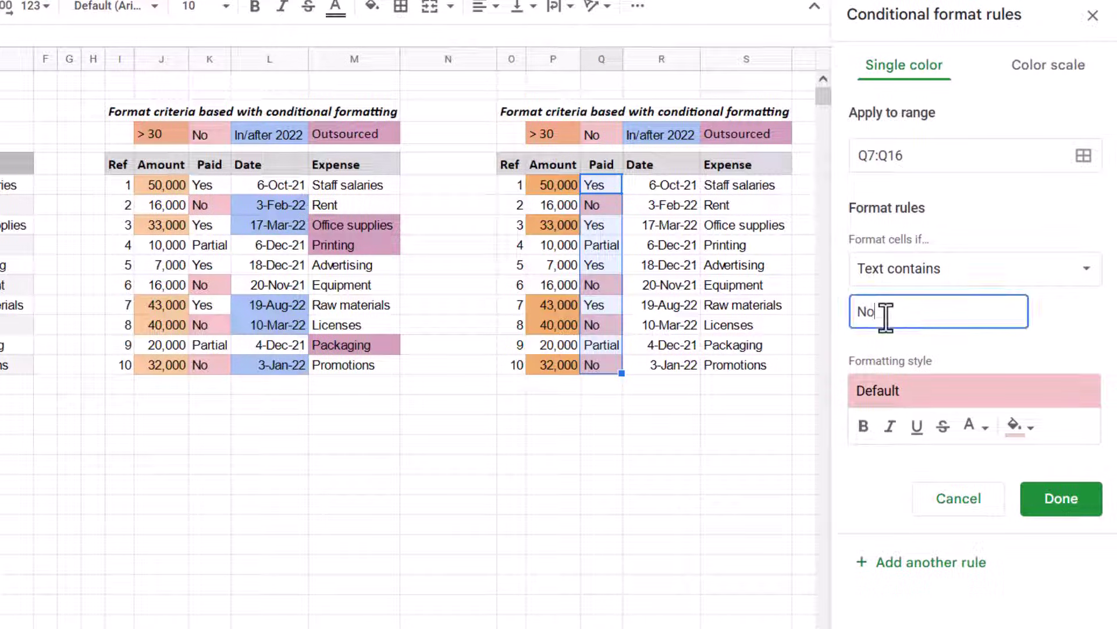
{"action": "type", "text": "Partial"}
{"action": "left_click", "coordinate": [1011, 398]}
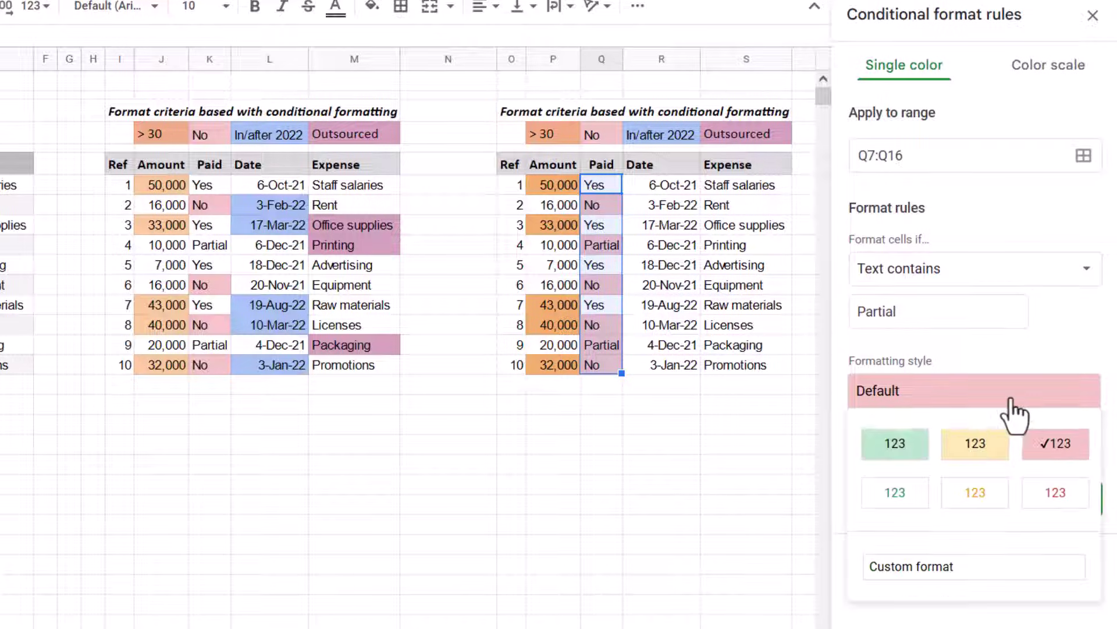
{"action": "left_click", "coordinate": [964, 445]}
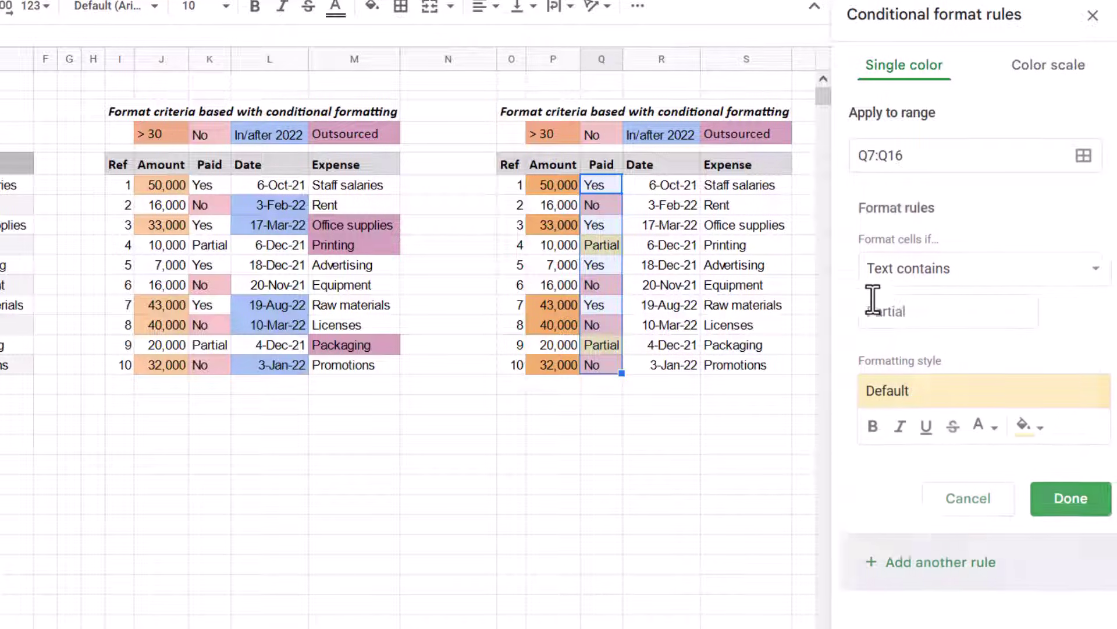
Add a 'Text contains Yes' rule with a green preset style and save it.
{"action": "left_click_drag", "start_coordinate": [908, 308], "coordinate": [830, 309]}
{"action": "type", "text": "Yes"}
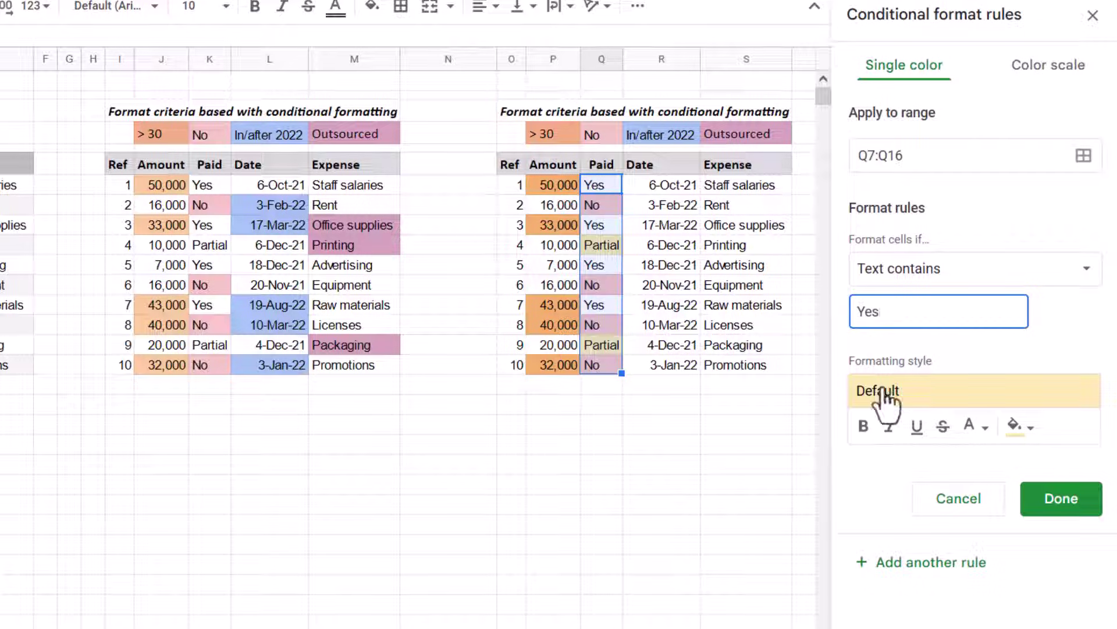
{"action": "left_click", "coordinate": [964, 404]}
{"action": "left_click", "coordinate": [893, 449]}
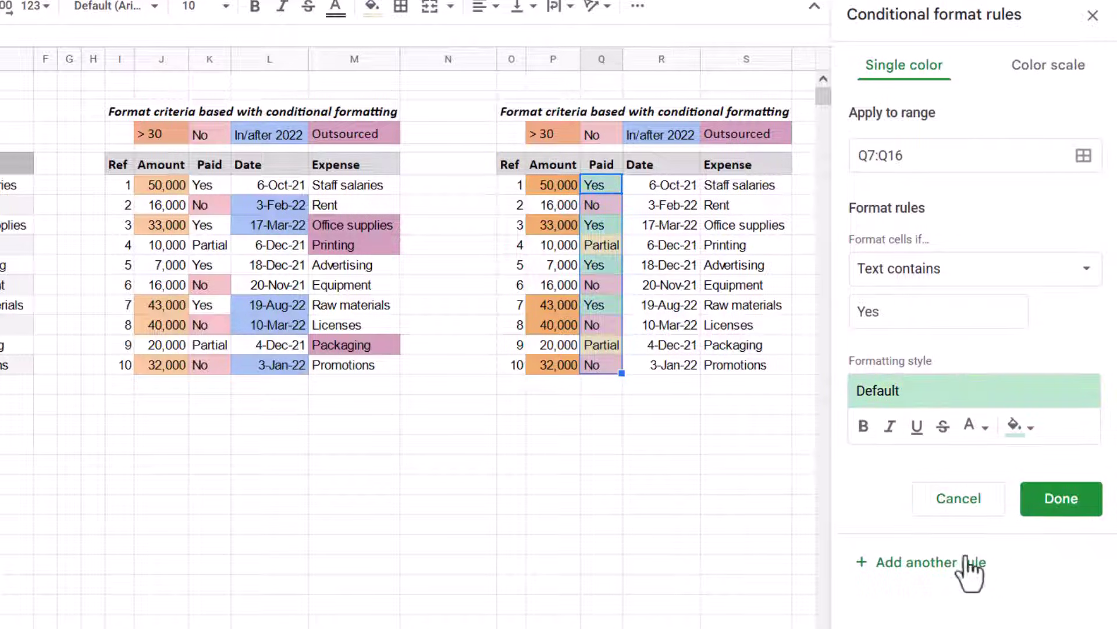
{"action": "left_click", "coordinate": [1061, 499]}
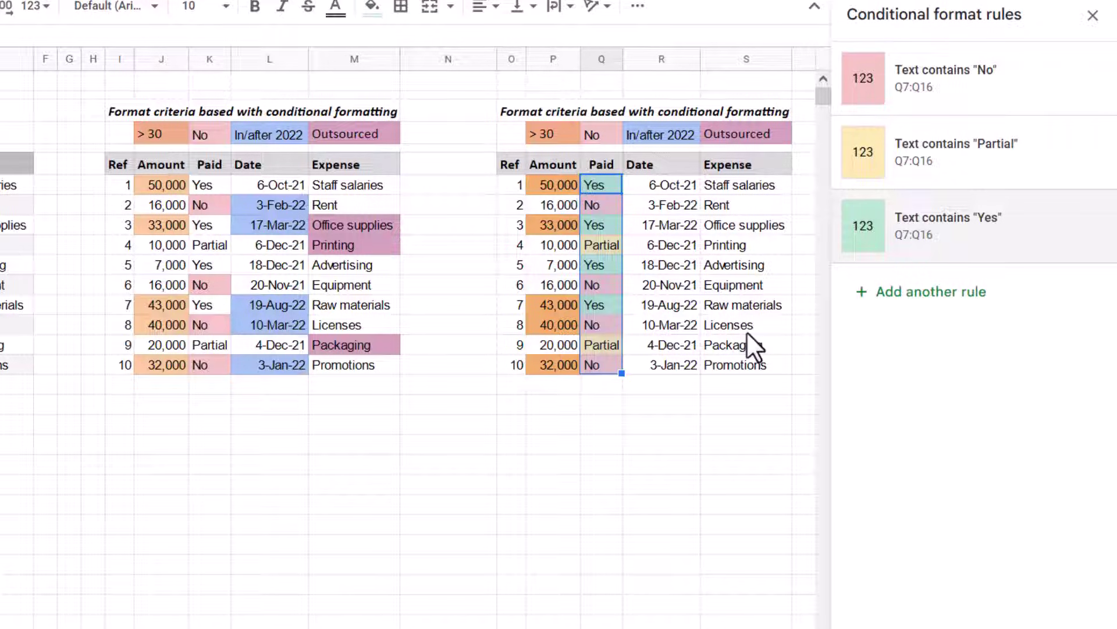
Start a 'Date is after an exact date' rule on R7:R16.
{"action": "left_click_drag", "start_coordinate": [662, 183], "coordinate": [664, 364]}
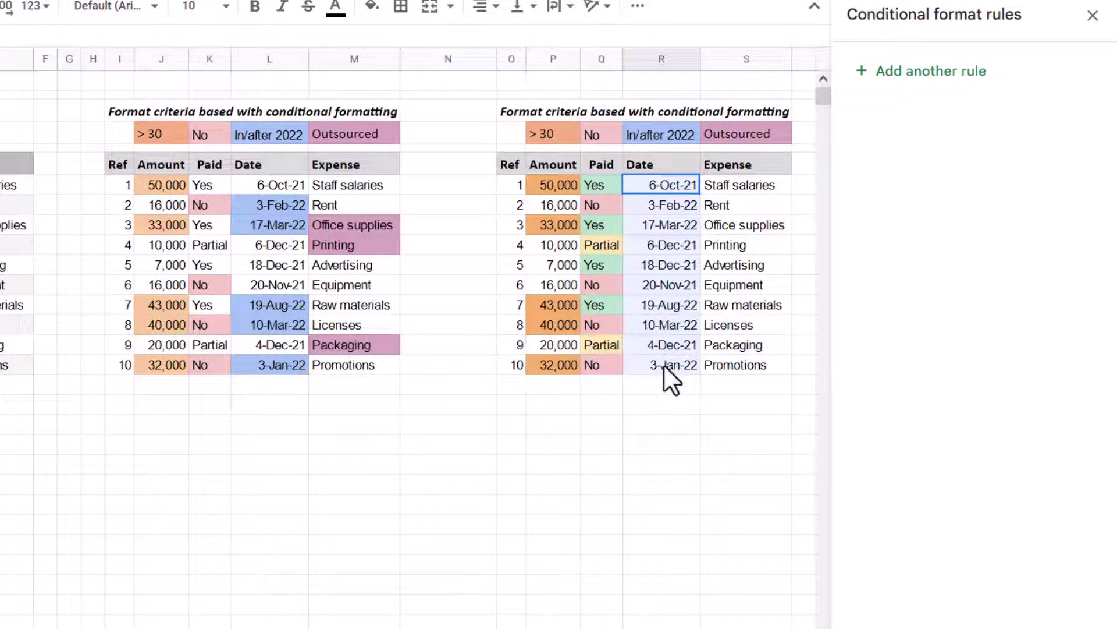
{"action": "left_click", "coordinate": [930, 73]}
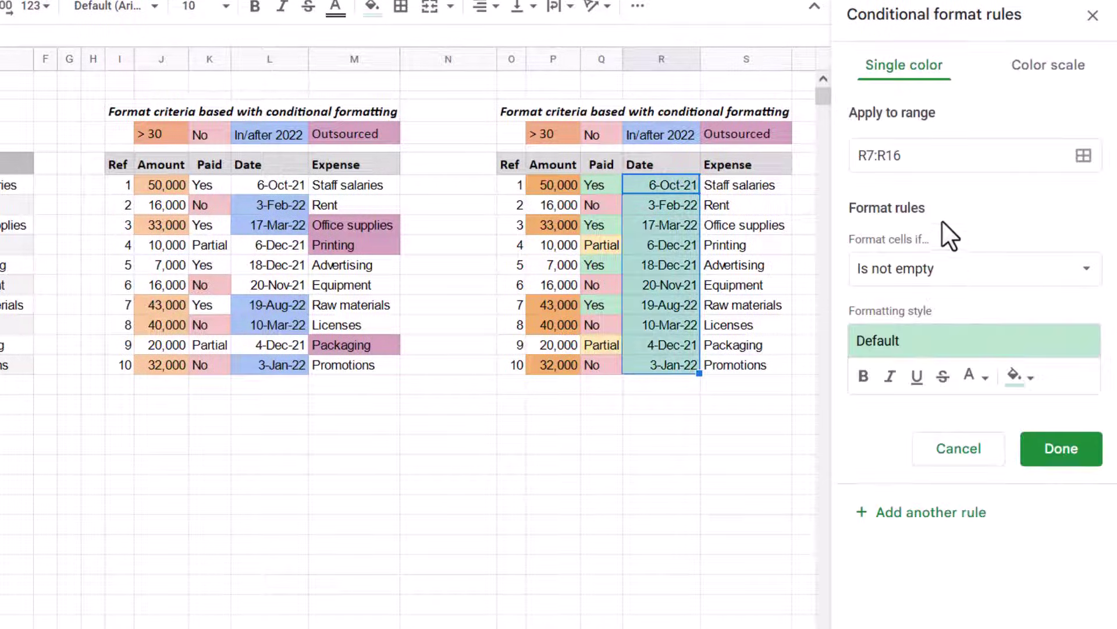
{"action": "left_click_drag", "start_coordinate": [929, 156], "coordinate": [855, 156]}
{"action": "left_click", "coordinate": [949, 280]}
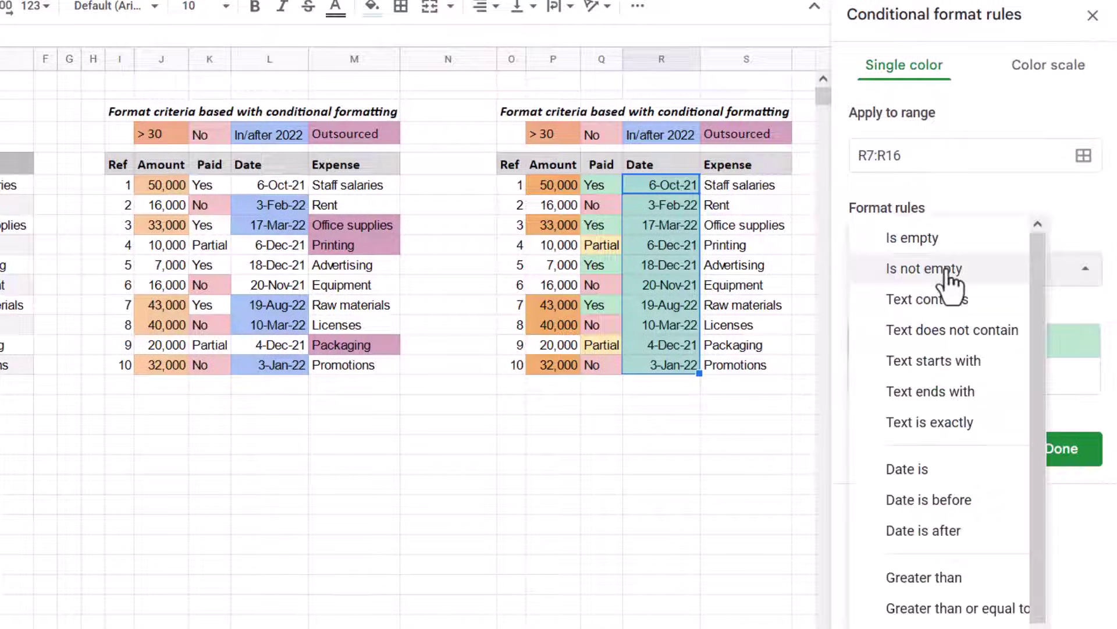
{"action": "left_click", "coordinate": [966, 531]}
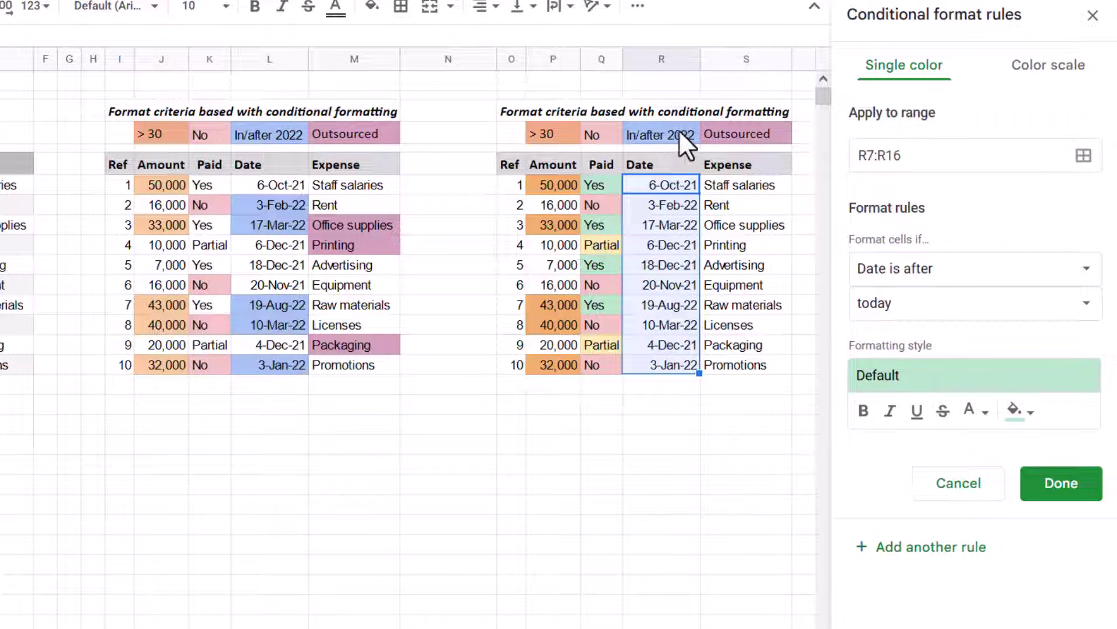
{"action": "left_click", "coordinate": [951, 310]}
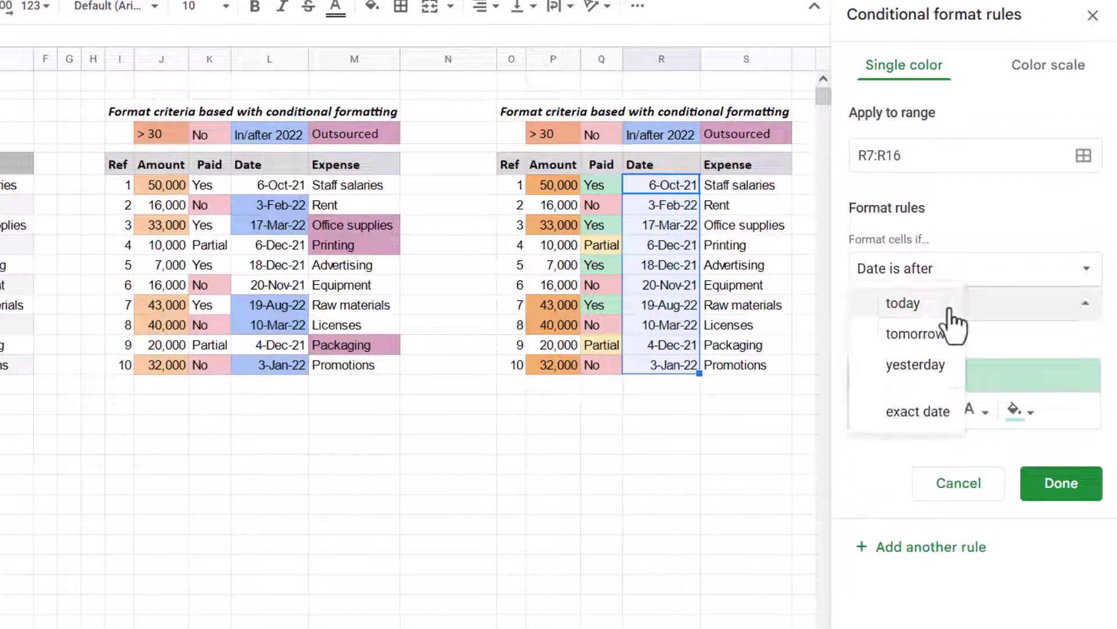
{"action": "left_click", "coordinate": [920, 411]}
Set the cutoff date to 31 dec 2021 with a light cornflower blue fill and save.
{"action": "left_click", "coordinate": [918, 347]}
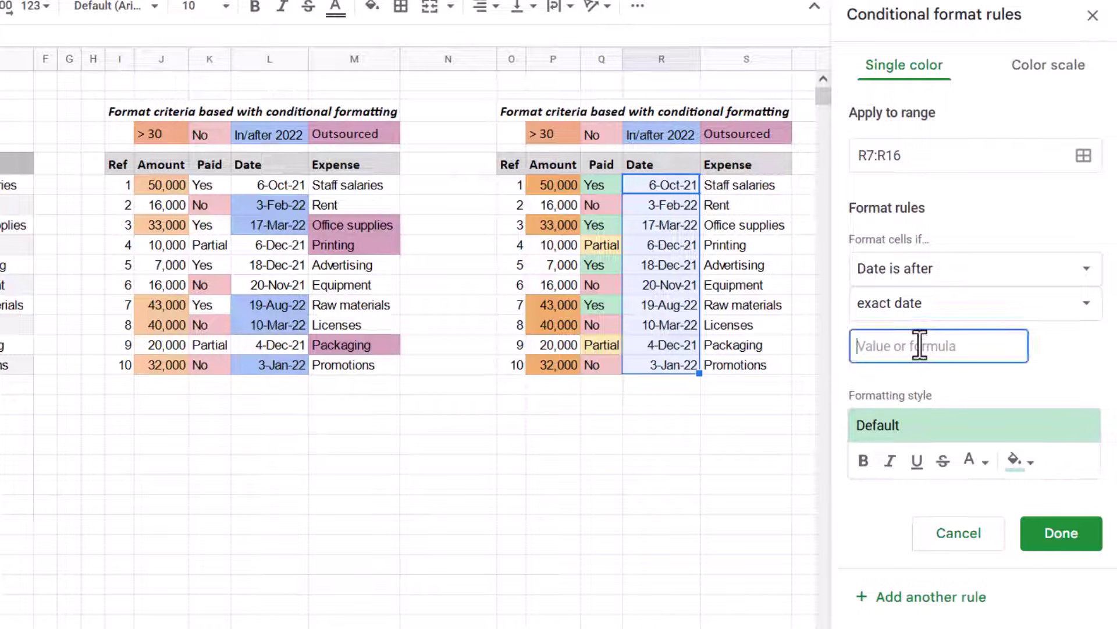
{"action": "type", "text": "1"}
{"action": "key", "text": "BackSpace"}
{"action": "type", "text": "31 dec"}
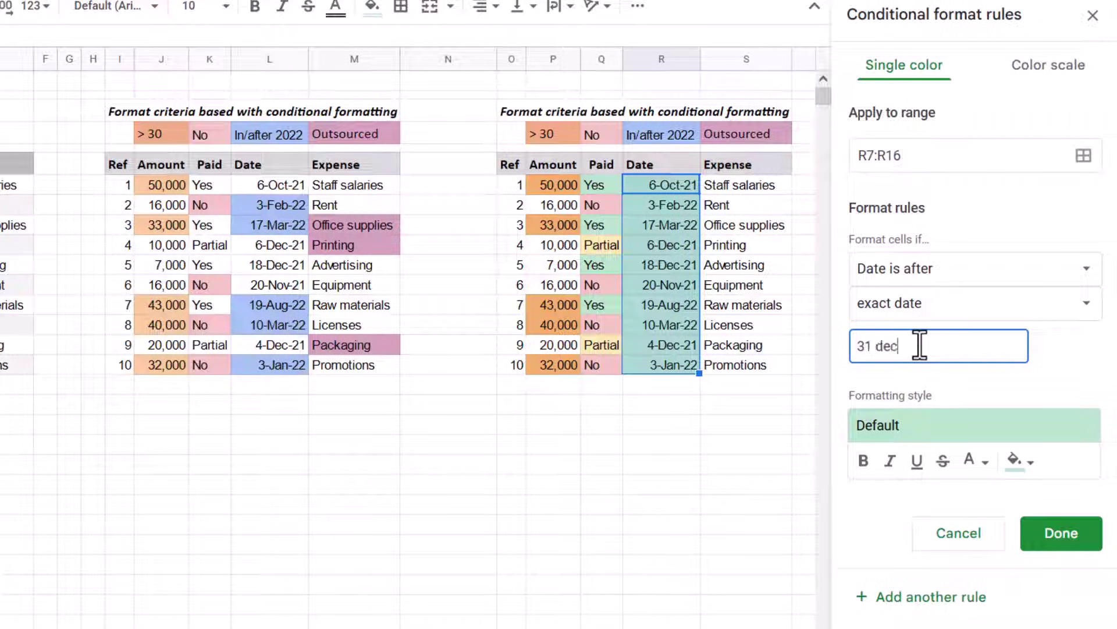
{"action": "type", "text": " 2021"}
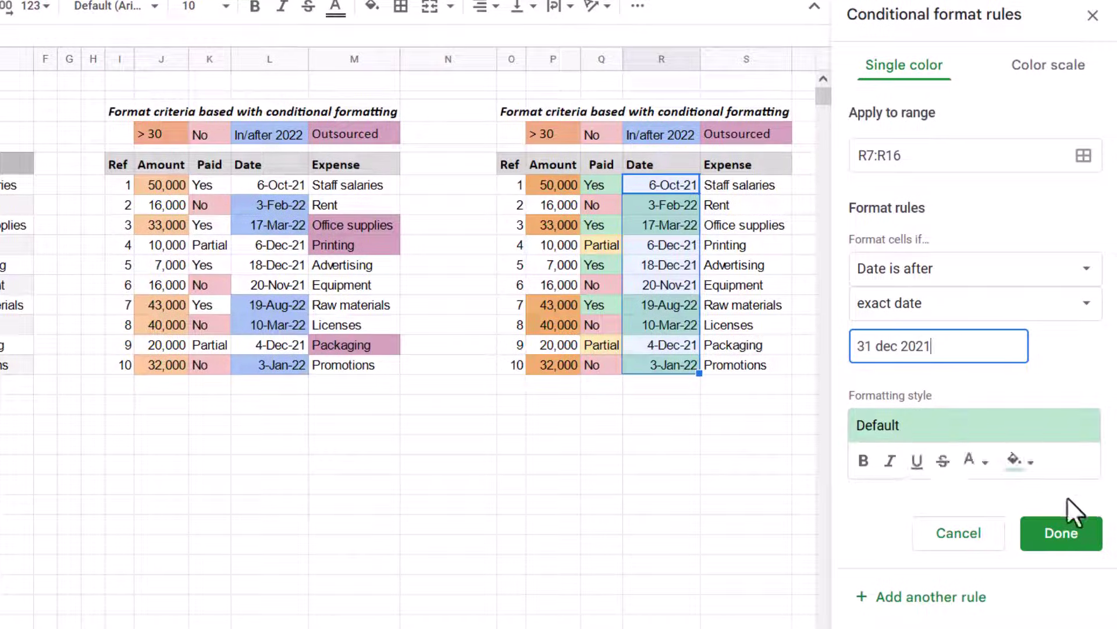
{"action": "left_click", "coordinate": [1020, 465]}
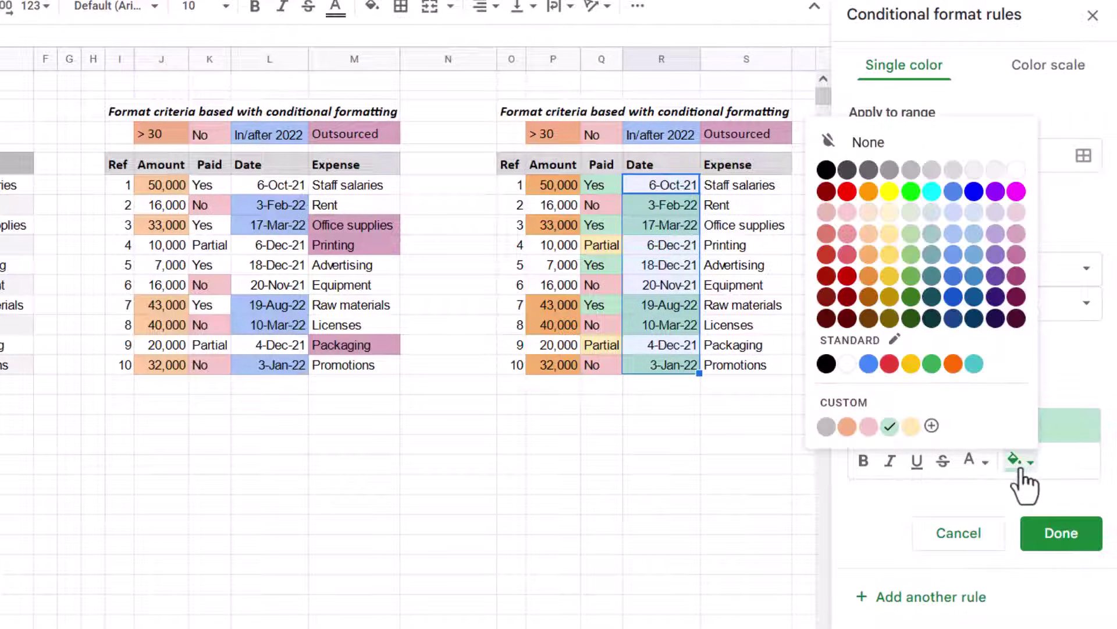
{"action": "left_click", "coordinate": [953, 238]}
{"action": "left_click", "coordinate": [1061, 533]}
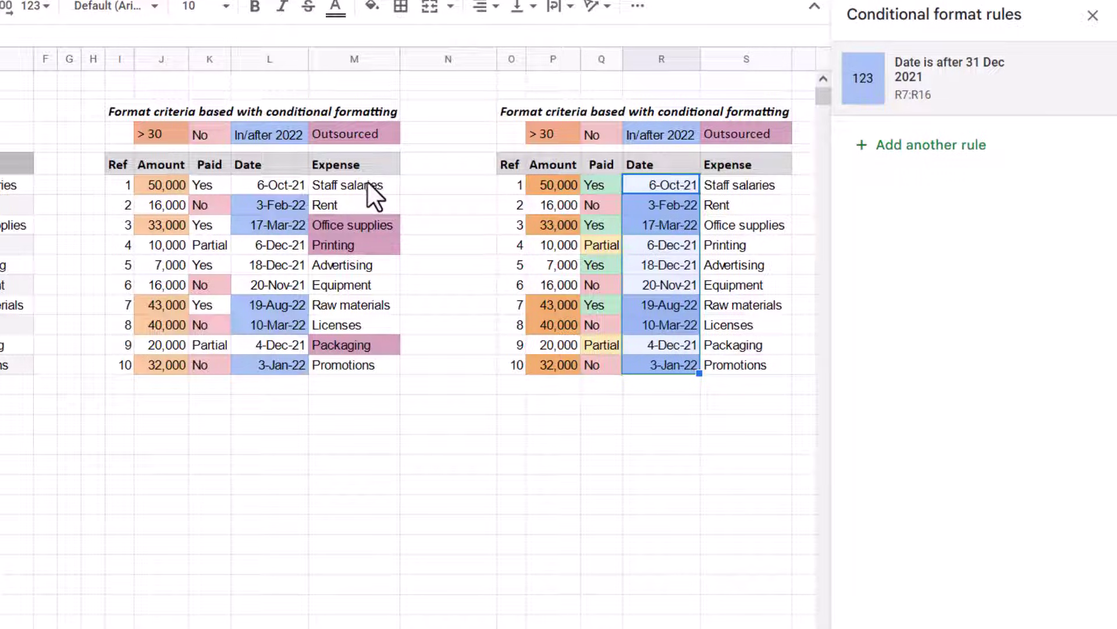
Enter the header 'Outsourced' in cell T6.
{"action": "left_click_drag", "start_coordinate": [368, 181], "coordinate": [372, 365]}
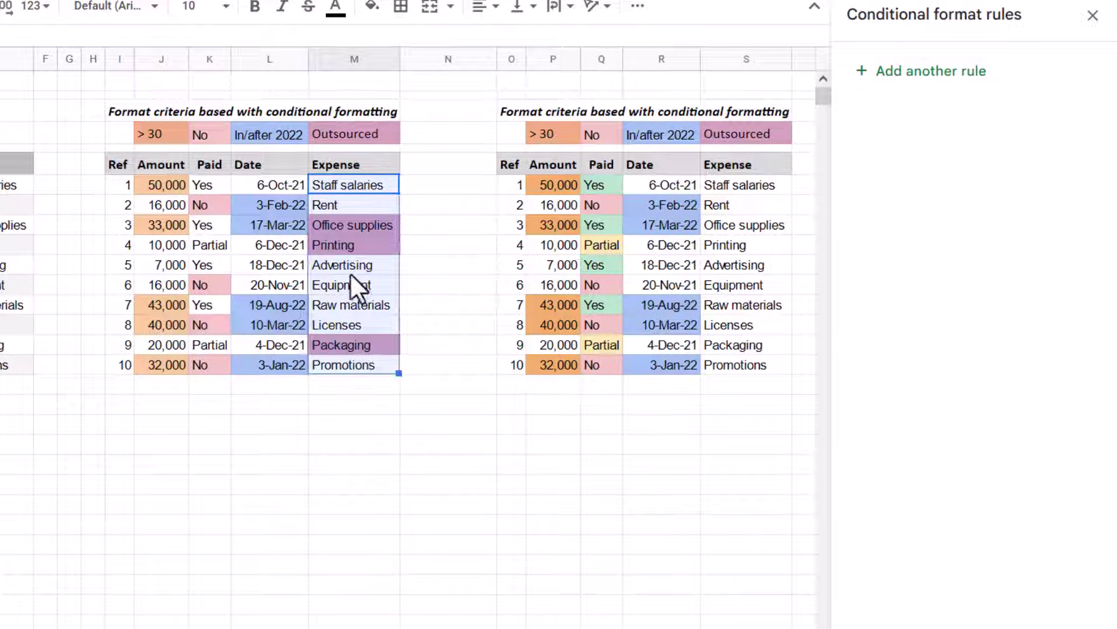
{"action": "left_click", "coordinate": [755, 187]}
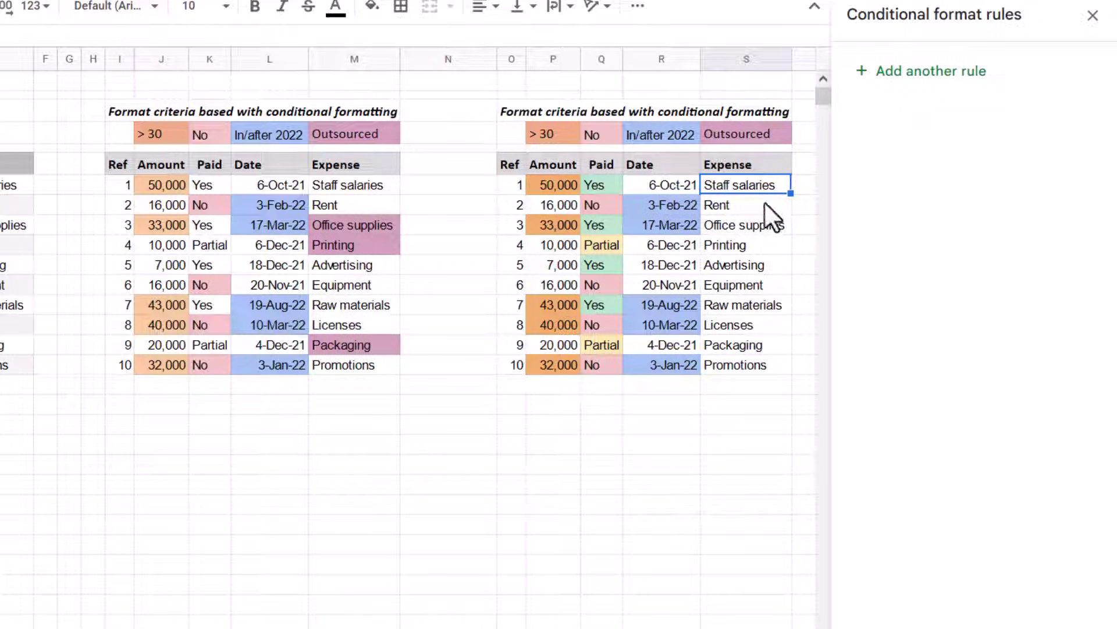
{"action": "key", "text": "Right"}
{"action": "key", "text": "Up"}
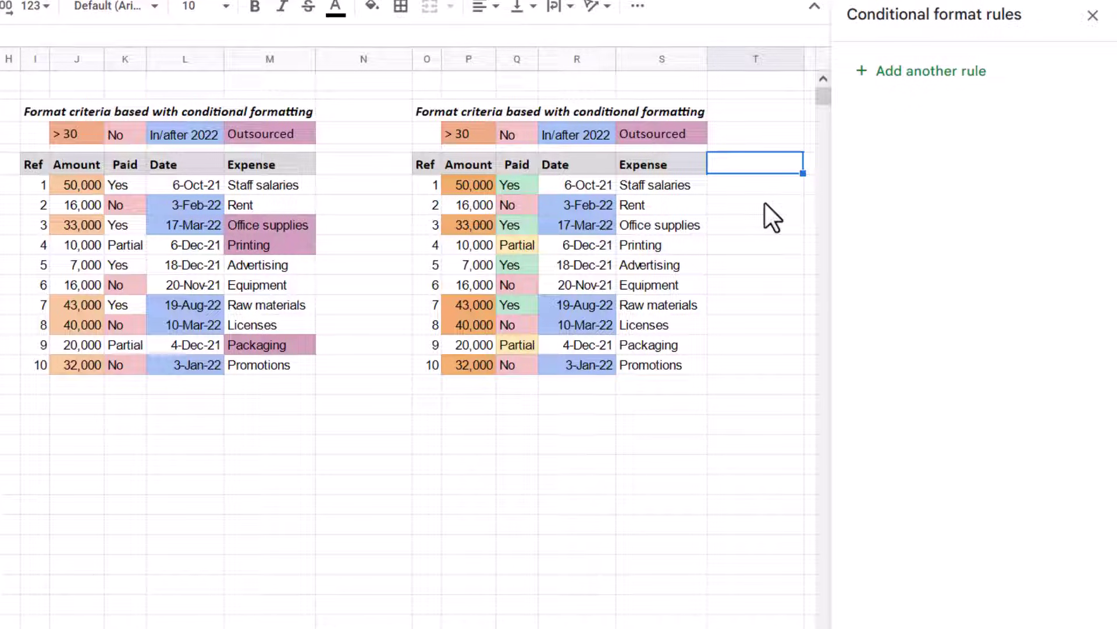
{"action": "type", "text": "Outsourced"}
{"action": "key", "text": "Return"}
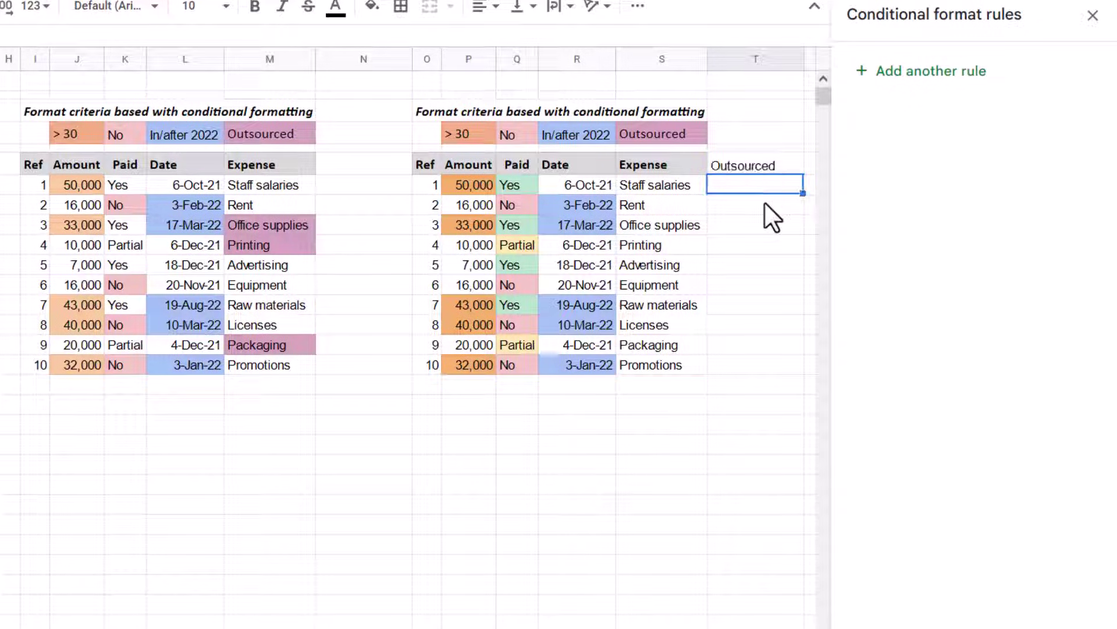
Insert checkboxes into T7:T16 and narrow column T to fit them.
{"action": "key", "text": "shift+Down"}
{"action": "key", "text": "shift+Down"}
{"action": "key", "text": "shift+Down"}
{"action": "key", "text": "shift+Down"}
{"action": "key", "text": "shift+Down"}
{"action": "key", "text": "shift+Down"}
{"action": "key", "text": "shift+Down"}
{"action": "key", "text": "shift+Down"}
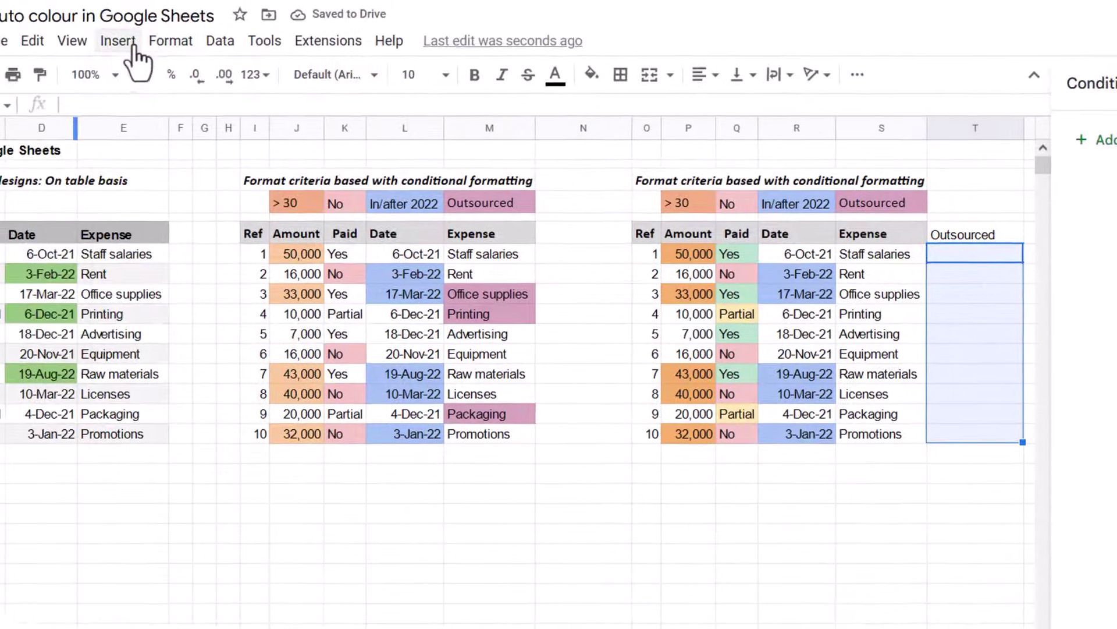
{"action": "left_click", "coordinate": [131, 44]}
{"action": "left_click", "coordinate": [204, 445]}
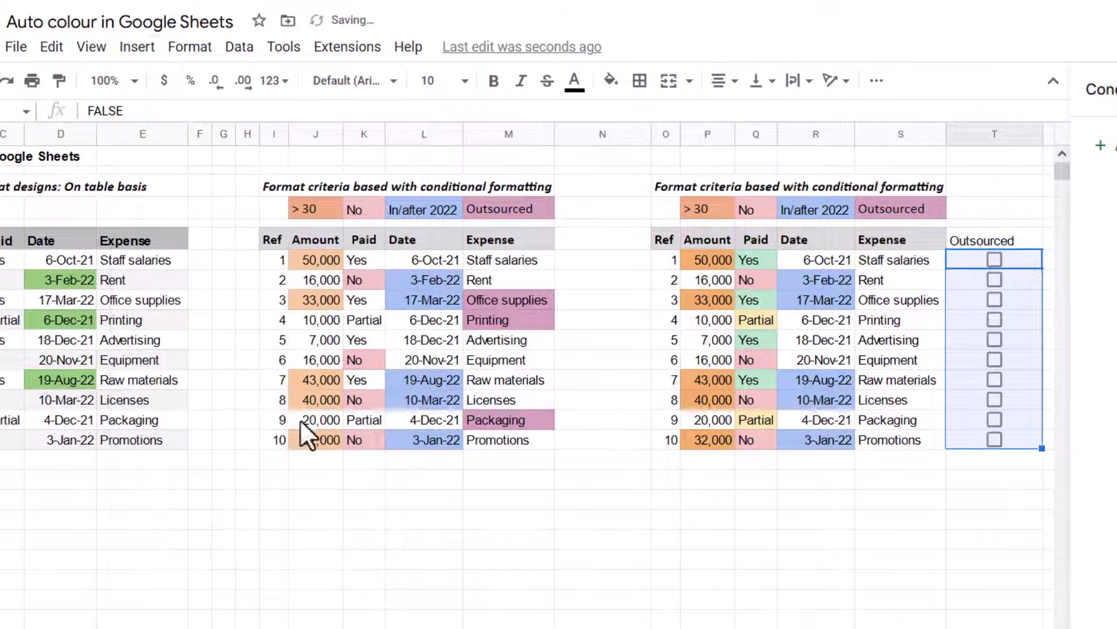
{"action": "left_click_drag", "start_coordinate": [1042, 134], "coordinate": [1019, 134]}
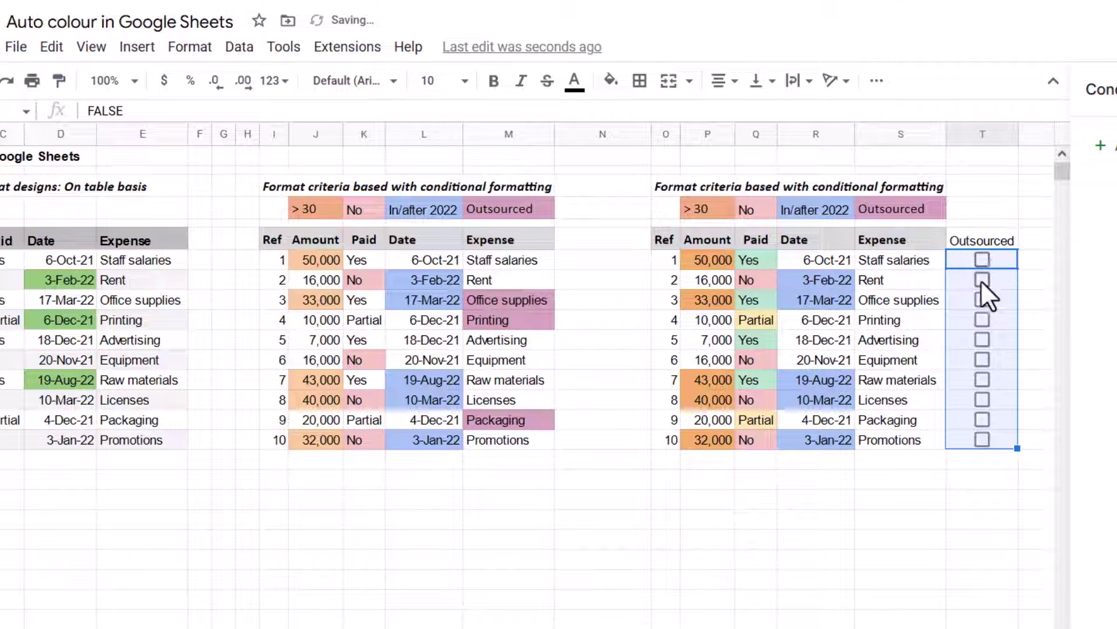
Tick the Rent, Advertising and Raw materials checkboxes.
{"action": "left_click", "coordinate": [982, 281]}
{"action": "left_click", "coordinate": [982, 340]}
{"action": "left_click", "coordinate": [982, 380]}
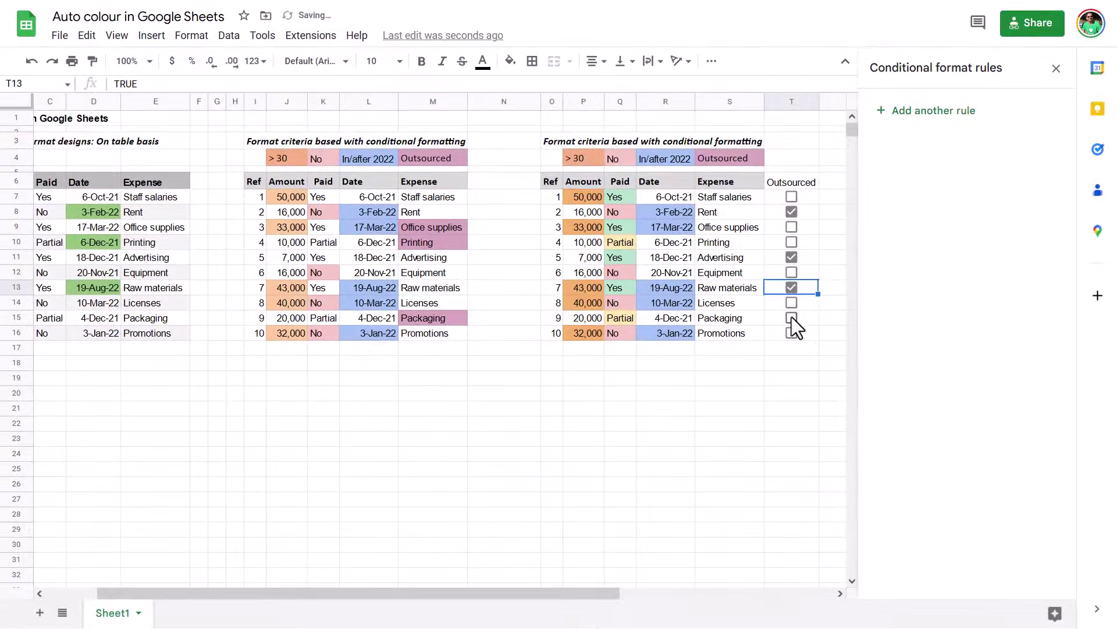
Add a 'Text is exactly true' green-fill rule on T7:T16, then tick Packaging to test it.
{"action": "left_click", "coordinate": [852, 217]}
{"action": "left_click", "coordinate": [835, 364], "text": "shift"}
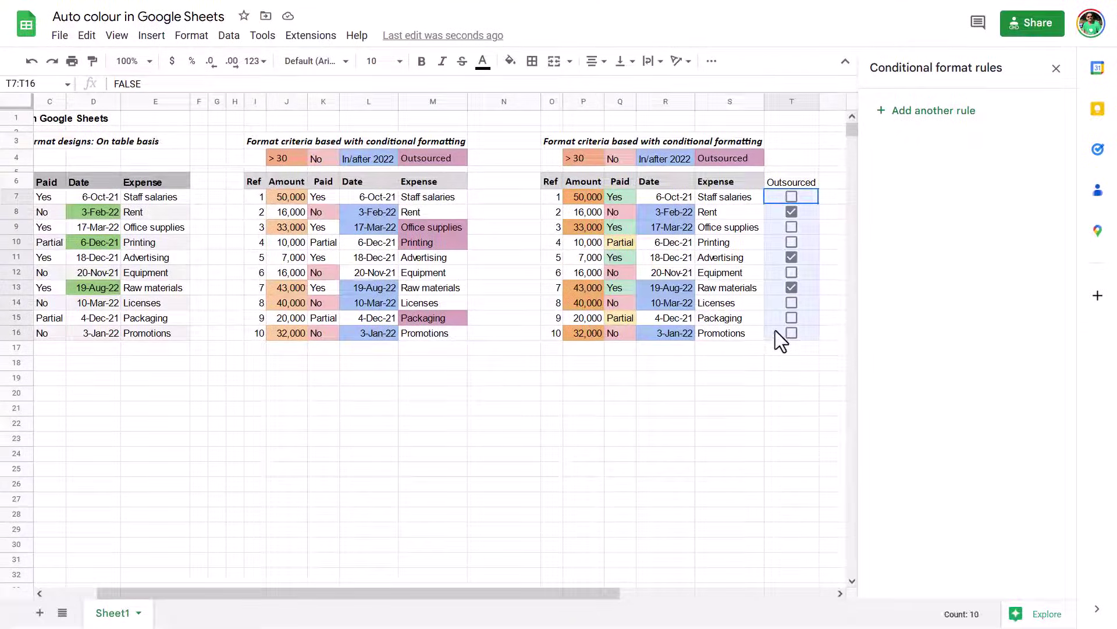
{"action": "left_click", "coordinate": [923, 116]}
{"action": "left_click", "coordinate": [920, 268]}
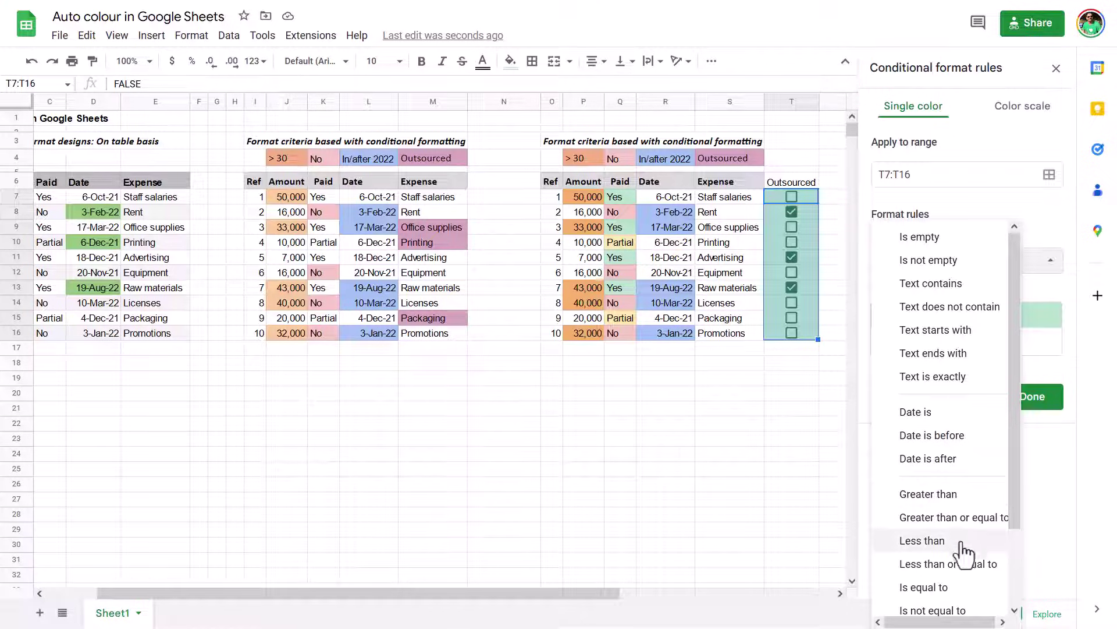
{"action": "scroll", "coordinate": [964, 553], "scroll_direction": "down", "scroll_amount": 2}
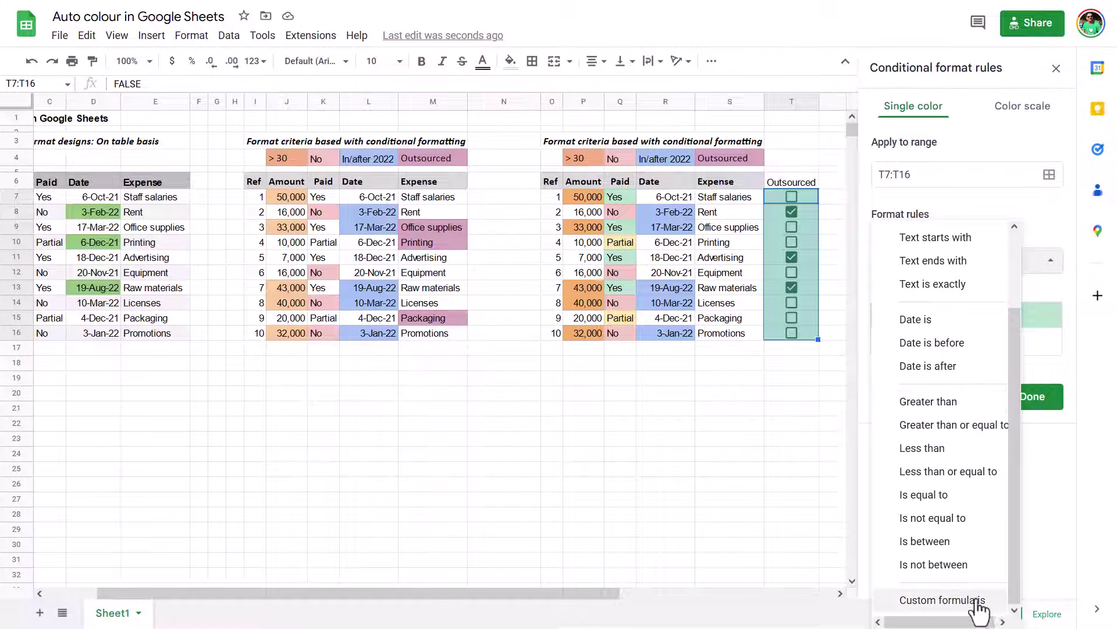
{"action": "scroll", "coordinate": [981, 419], "scroll_direction": "up", "scroll_amount": 2}
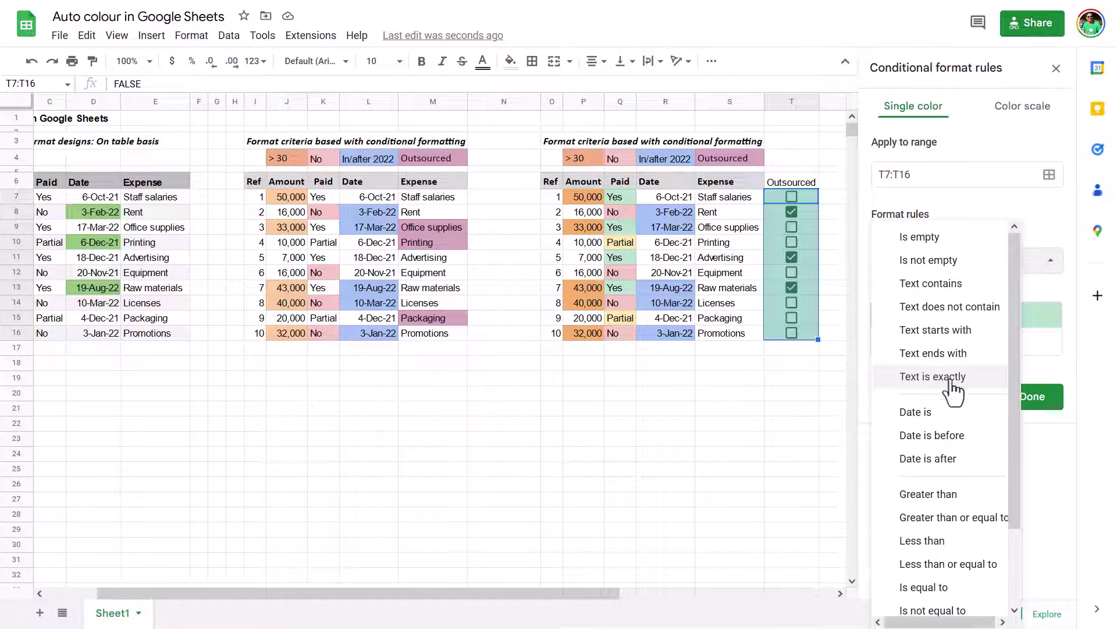
{"action": "left_click", "coordinate": [950, 380]}
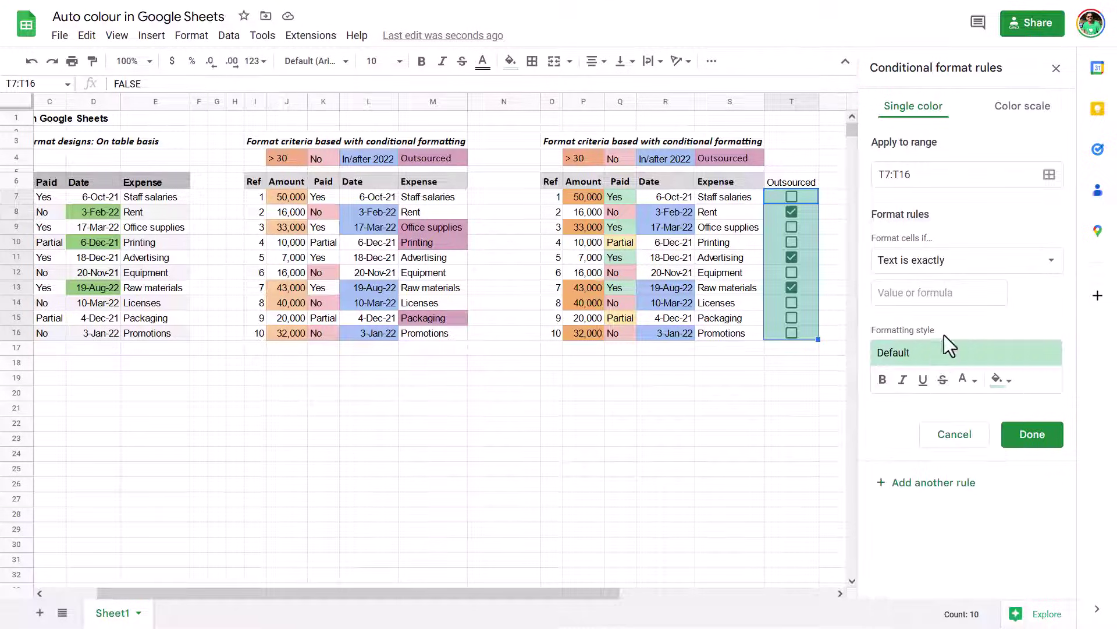
{"action": "left_click", "coordinate": [915, 293]}
{"action": "type", "text": "true"}
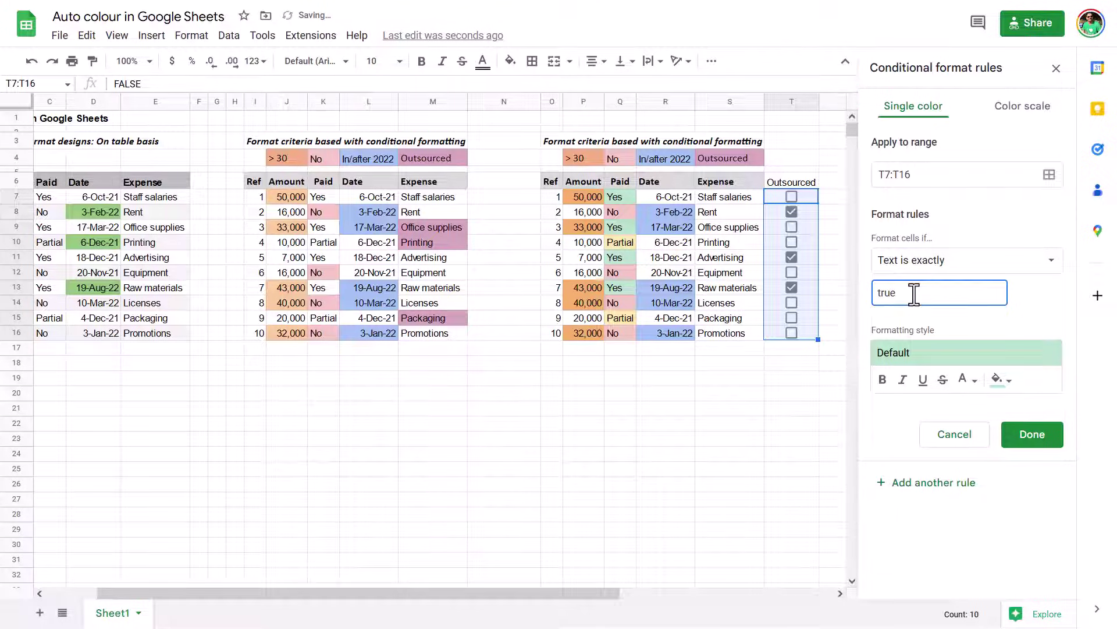
{"action": "left_click", "coordinate": [1032, 436]}
{"action": "left_click", "coordinate": [790, 318]}
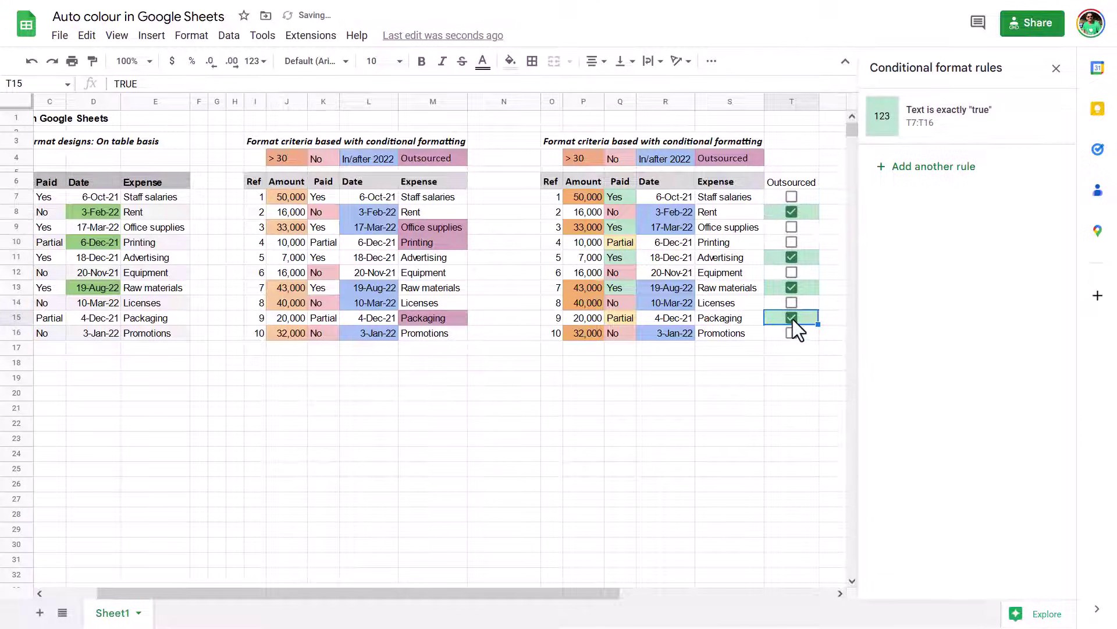
Untick Packaging, change Rent's Paid entry to 'Not yet', and select O7:T16 to view its rules.
{"action": "left_click", "coordinate": [792, 318]}
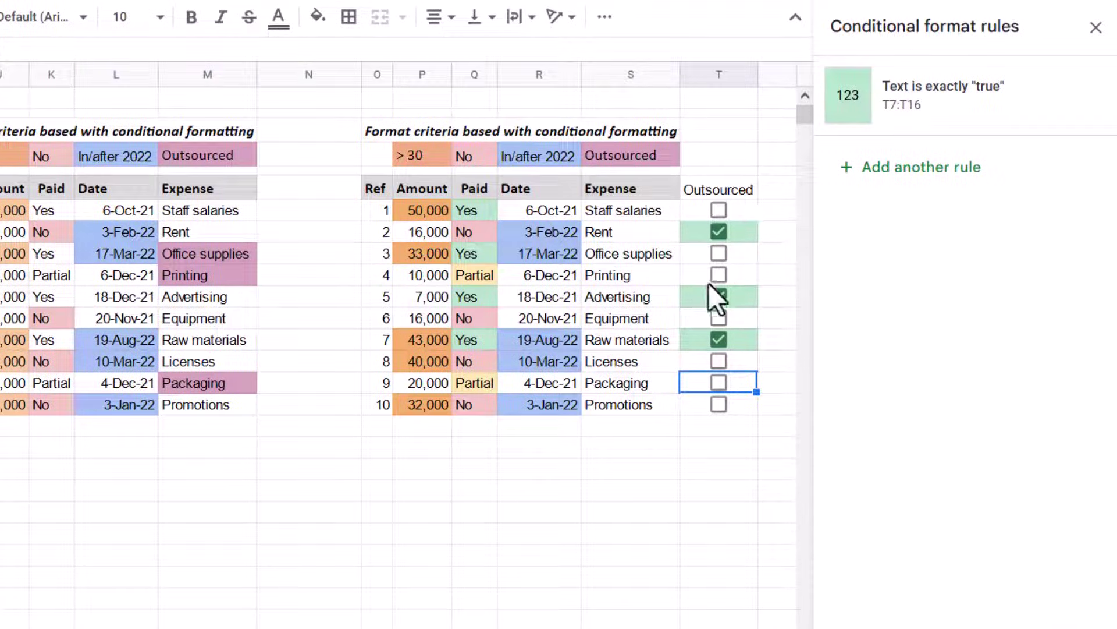
{"action": "left_click", "coordinate": [470, 207]}
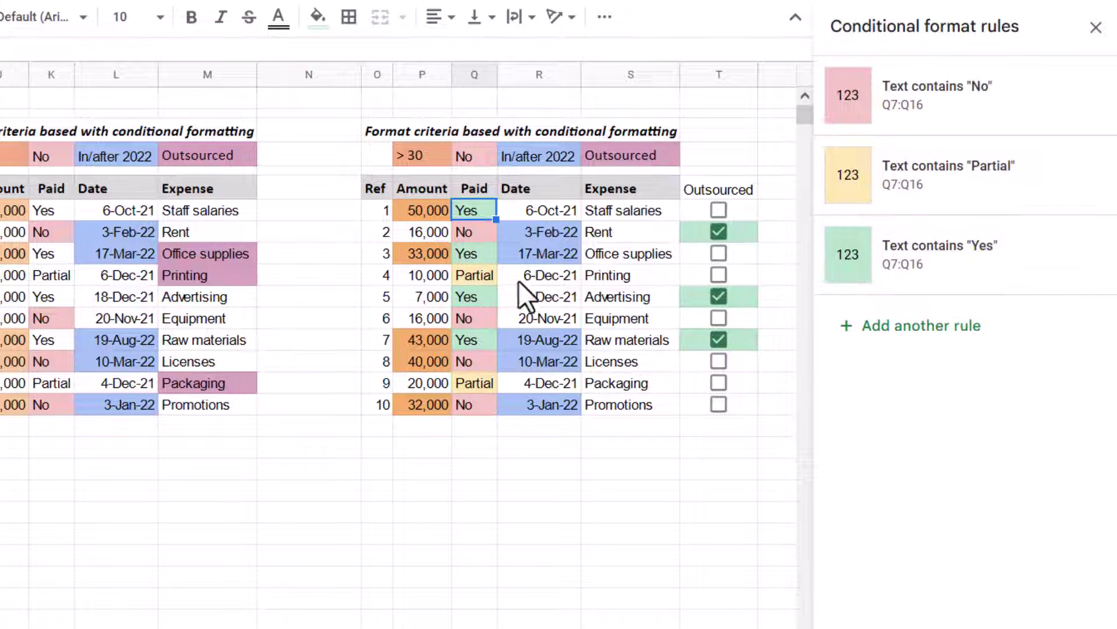
{"action": "double_click", "coordinate": [476, 232]}
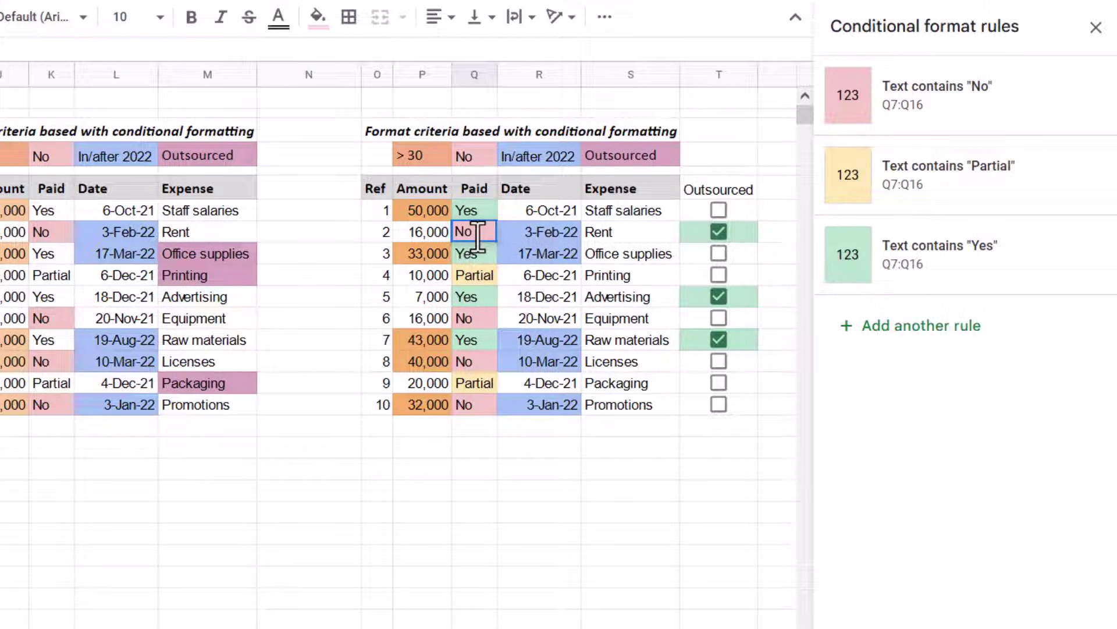
{"action": "type", "text": "t yet"}
{"action": "key", "text": "shift+Return"}
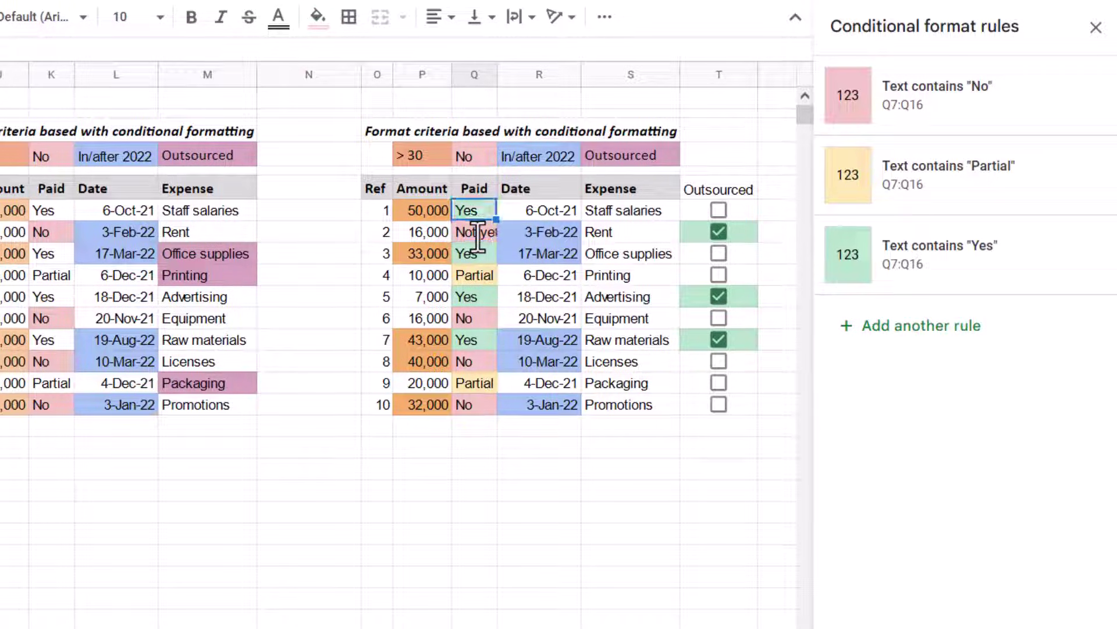
{"action": "mouse_move", "coordinate": [375, 208]}
{"action": "left_mouse_down"}
{"action": "mouse_move", "coordinate": [666, 326]}
{"action": "mouse_move", "coordinate": [726, 419]}
{"action": "mouse_move", "coordinate": [728, 408]}
{"action": "left_mouse_up"}
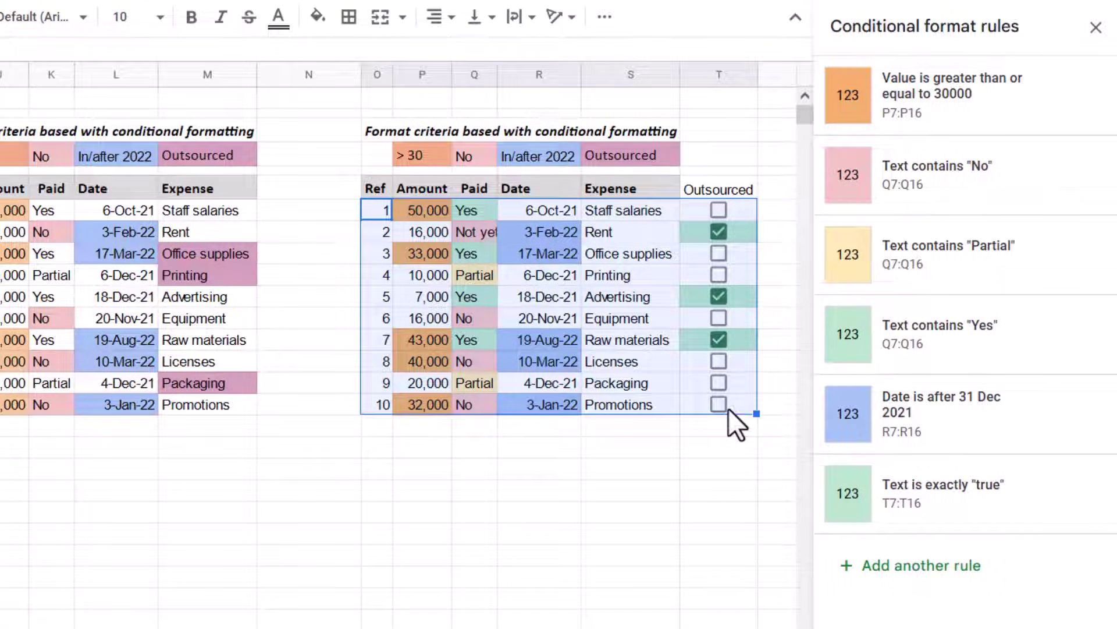
Add a custom formula rule =$Q7="yes" with a purple fill across O7:T16.
{"action": "left_click", "coordinate": [878, 568]}
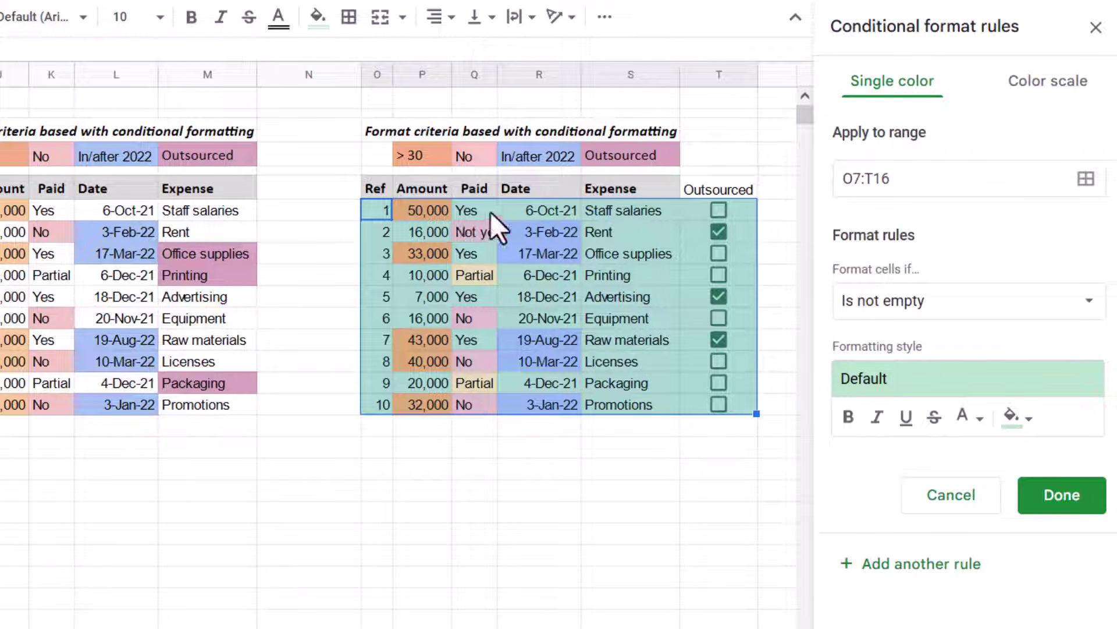
{"action": "left_click", "coordinate": [904, 319]}
{"action": "scroll", "coordinate": [862, 556], "scroll_direction": "down", "scroll_amount": 2}
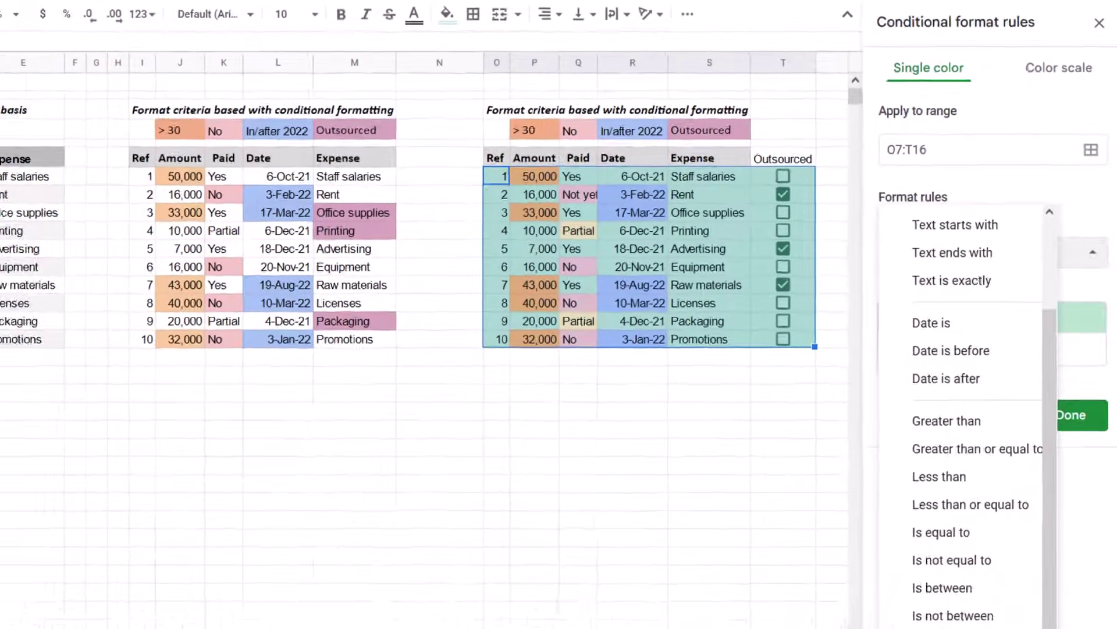
{"action": "left_click", "coordinate": [960, 620]}
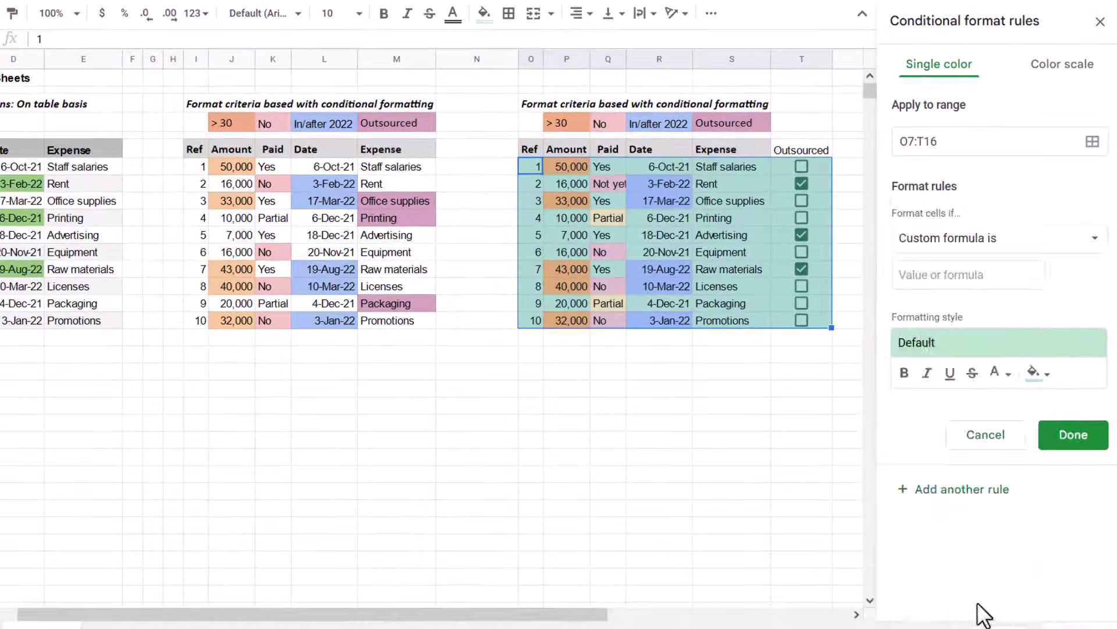
{"action": "left_click", "coordinate": [913, 292]}
{"action": "type", "text": "=Q"}
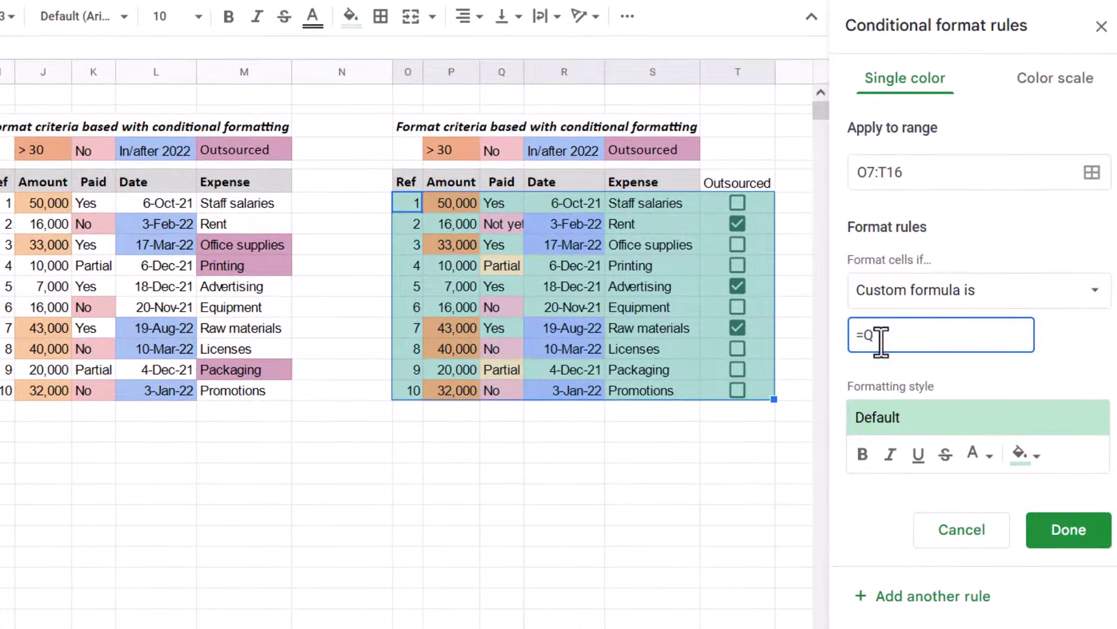
{"action": "type", "text": "7=\""}
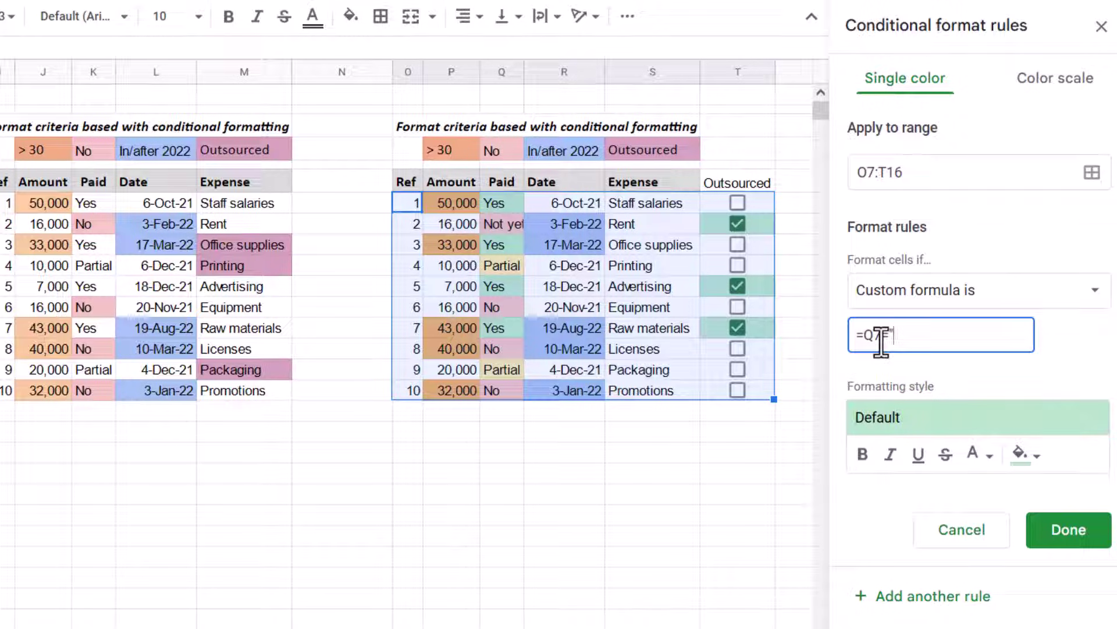
{"action": "type", "text": "yes\""}
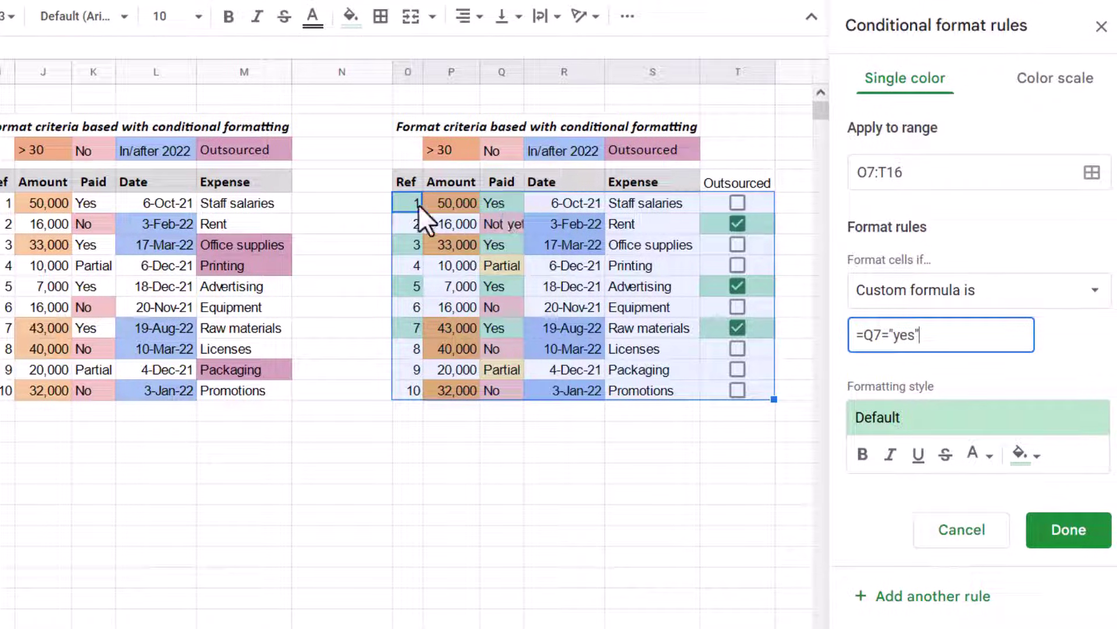
{"action": "left_click", "coordinate": [864, 337]}
{"action": "type", "text": "$"}
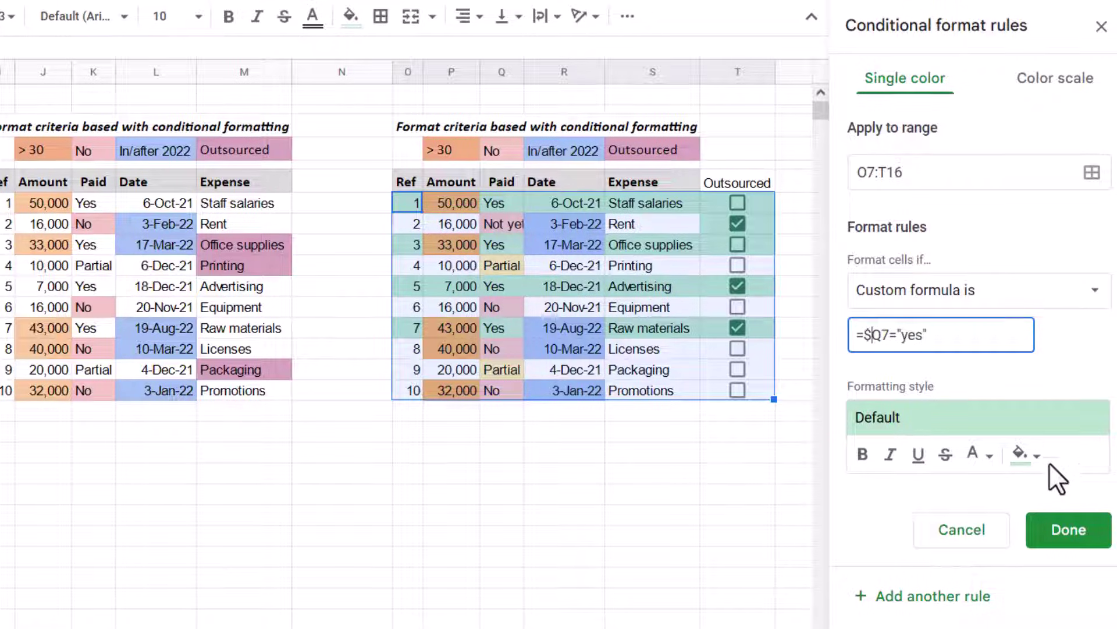
{"action": "left_click", "coordinate": [1026, 457]}
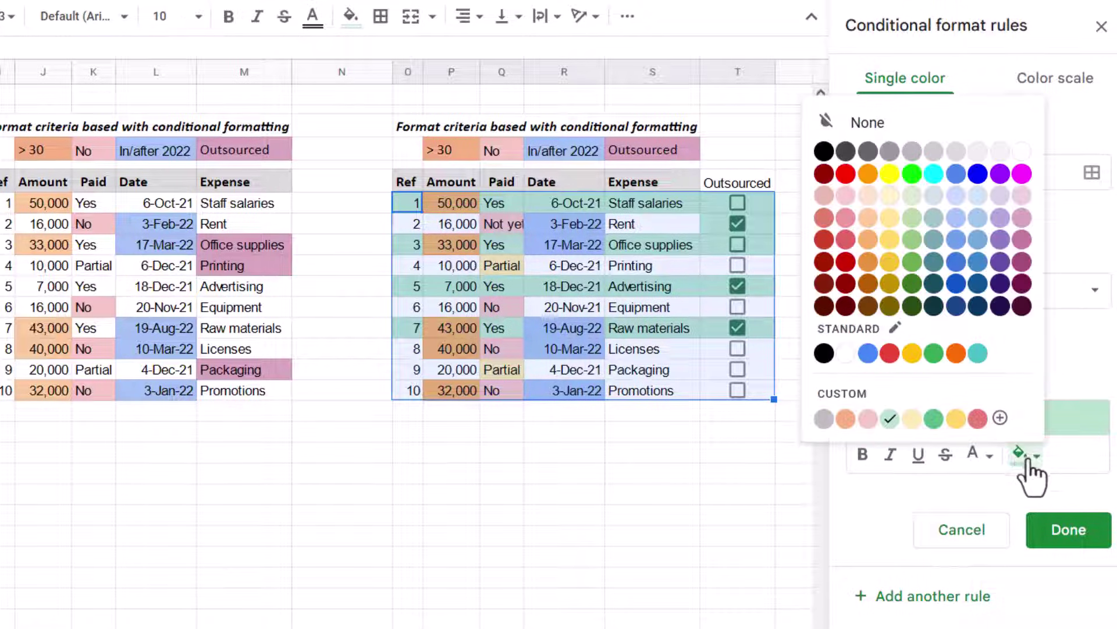
{"action": "left_click", "coordinate": [1017, 241]}
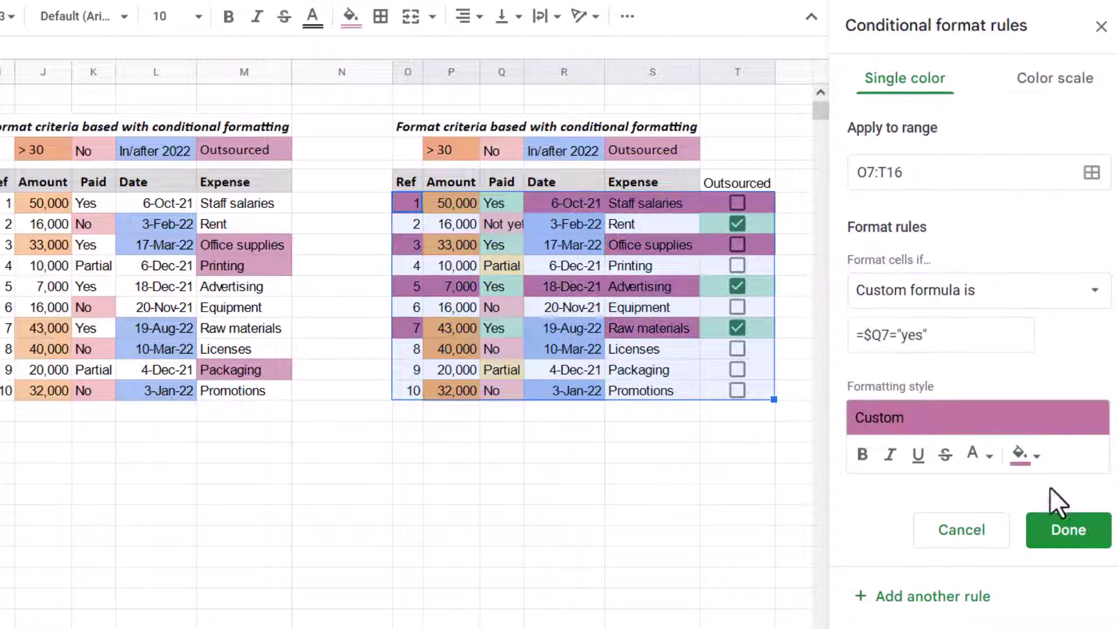
{"action": "left_click", "coordinate": [1053, 531]}
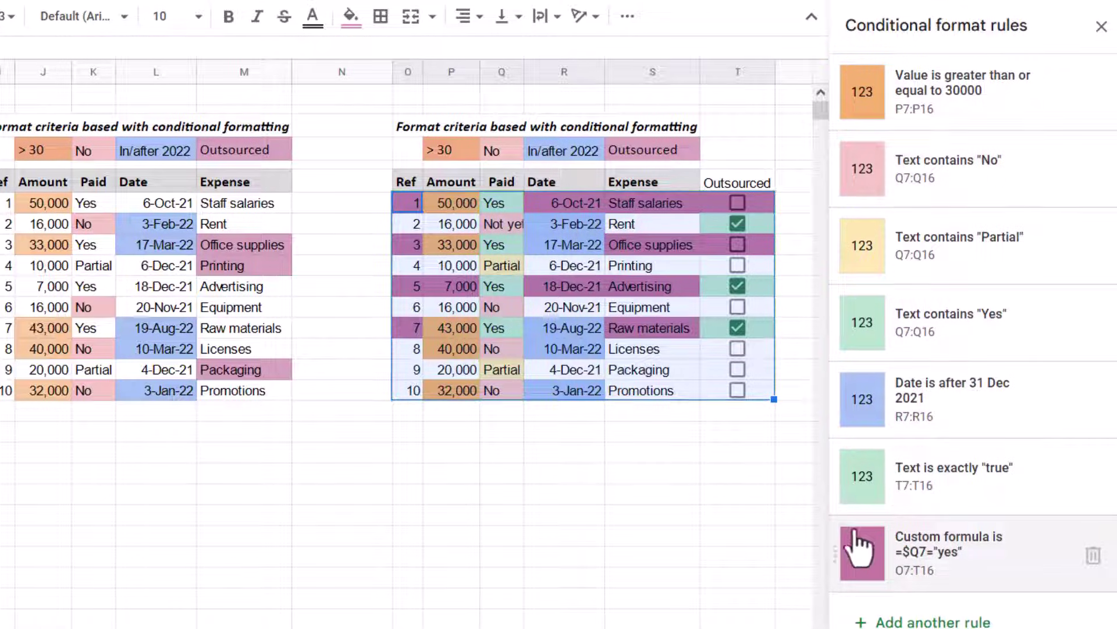
Move the purple row rule to the top, then the 30000-or-more rule above it; reselect O7:T16.
{"action": "left_click_drag", "start_coordinate": [835, 550], "coordinate": [844, 108]}
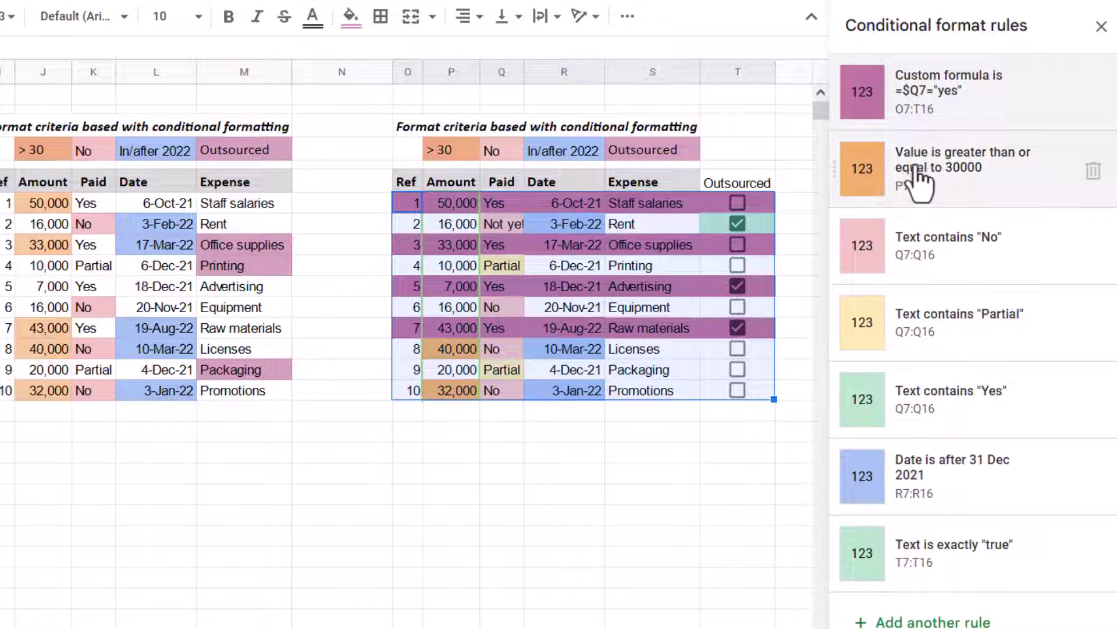
{"action": "left_click_drag", "start_coordinate": [854, 167], "coordinate": [834, 102]}
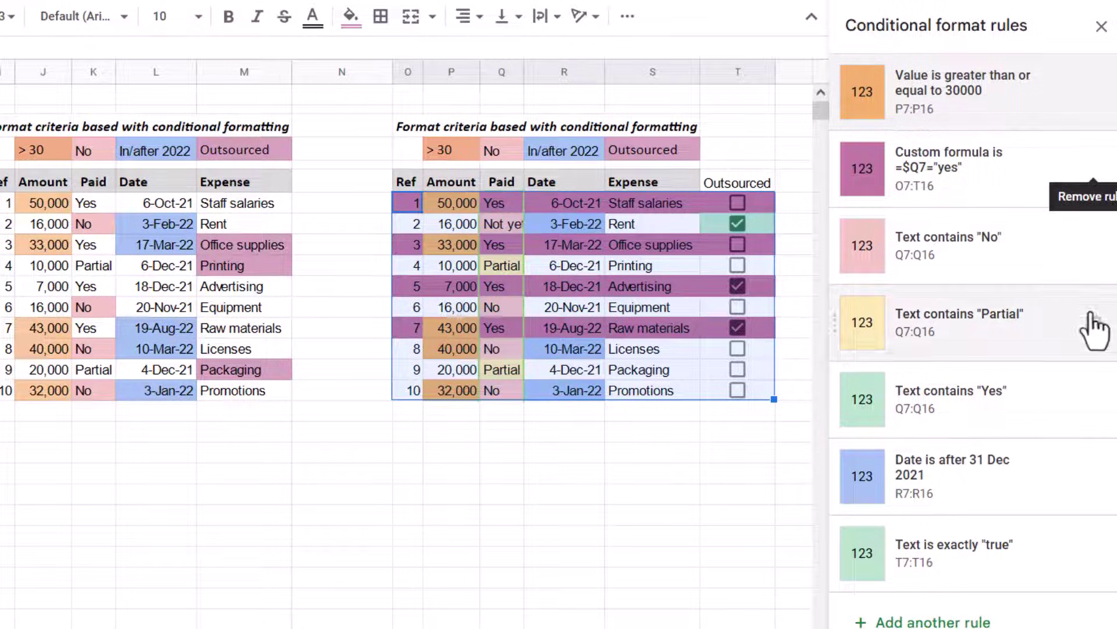
{"action": "left_click", "coordinate": [402, 207]}
{"action": "left_click_drag", "start_coordinate": [714, 359], "coordinate": [745, 407]}
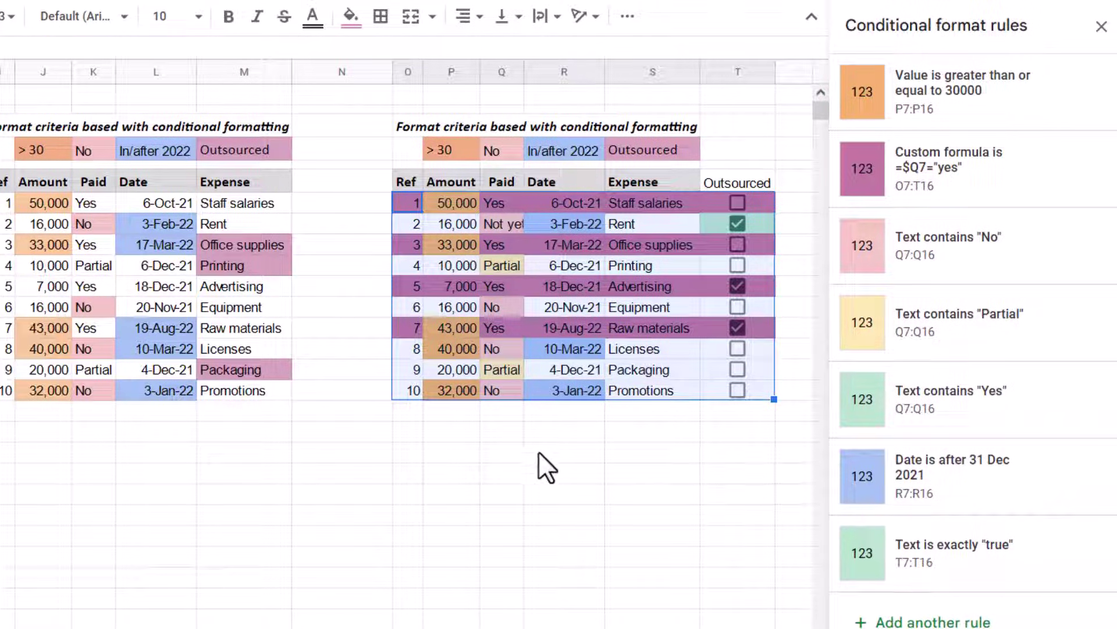
Apply the 'Green to yellow to red' preset colour scale to the numbers in R39:T54.
{"action": "left_click", "coordinate": [442, 451]}
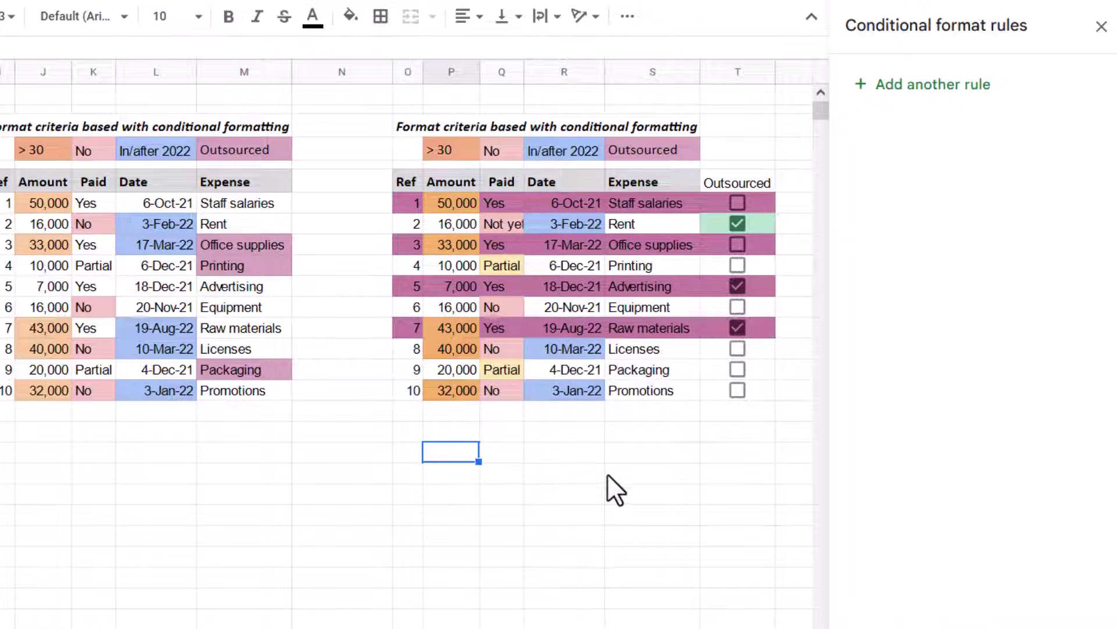
{"action": "scroll", "coordinate": [607, 473], "scroll_direction": "down", "scroll_amount": 10}
{"action": "scroll", "coordinate": [606, 474], "scroll_direction": "down", "scroll_amount": 4}
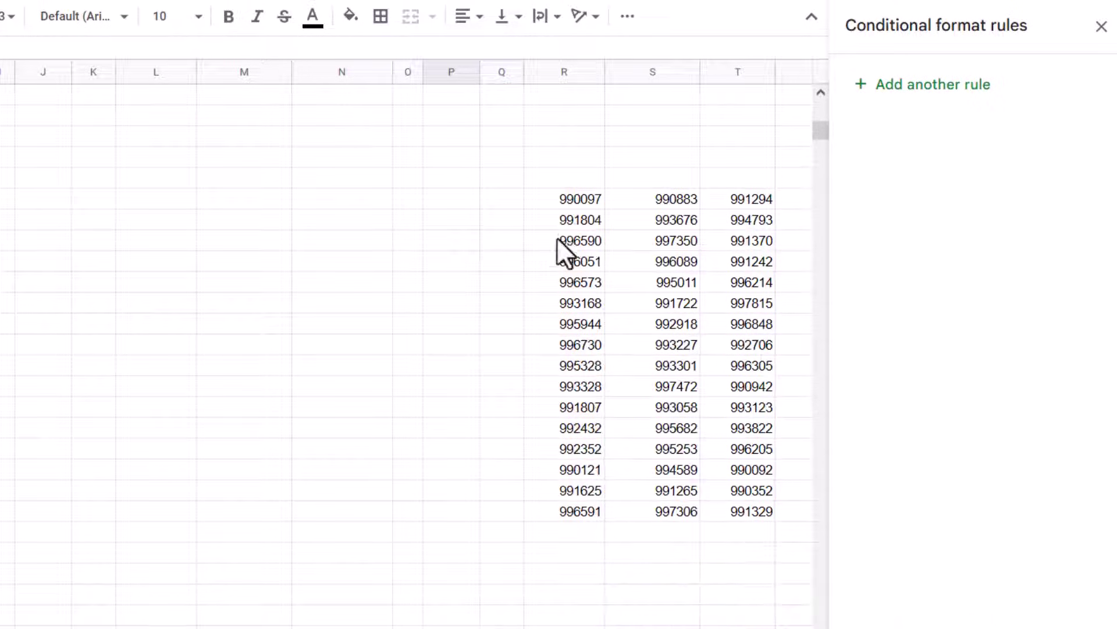
{"action": "left_click_drag", "start_coordinate": [554, 201], "coordinate": [753, 507]}
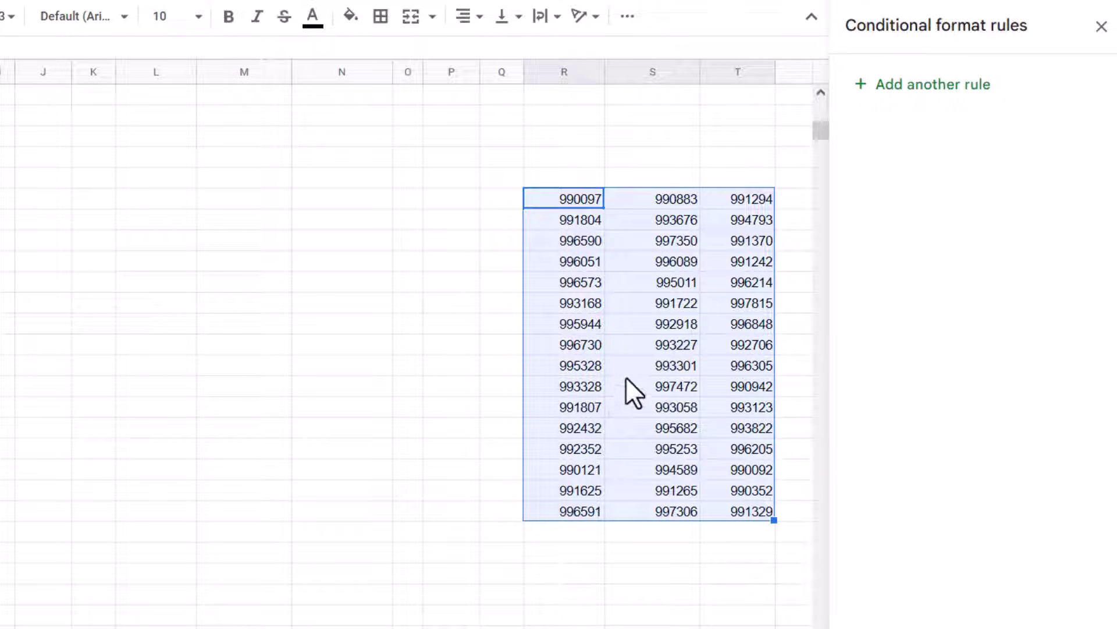
{"action": "left_click", "coordinate": [864, 85]}
{"action": "left_click", "coordinate": [1040, 87]}
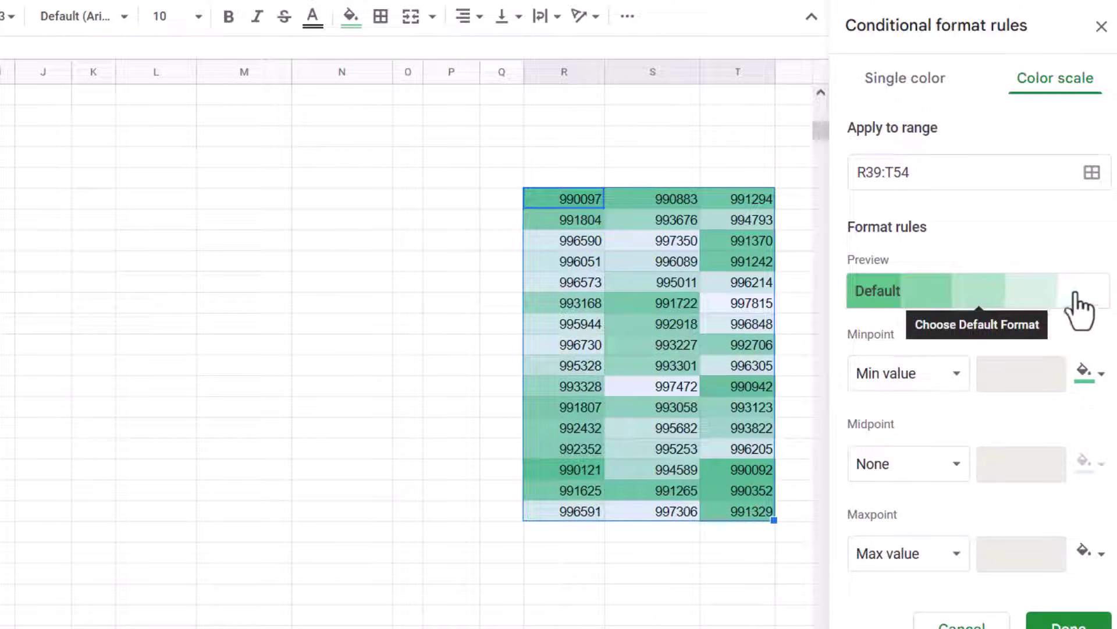
{"action": "left_click", "coordinate": [876, 298]}
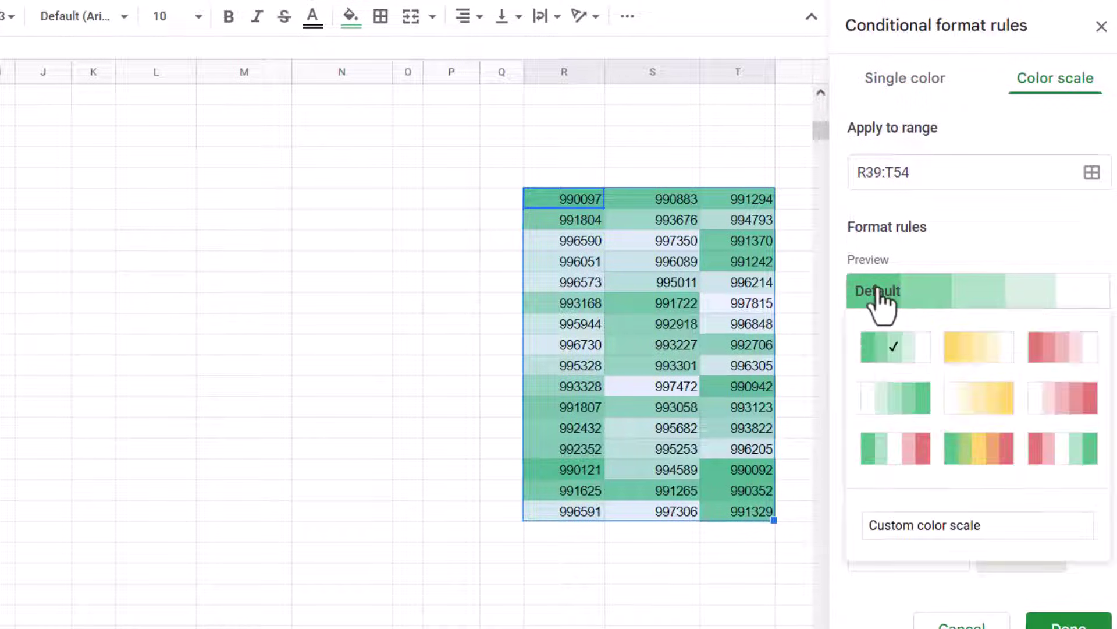
{"action": "left_click", "coordinate": [980, 449]}
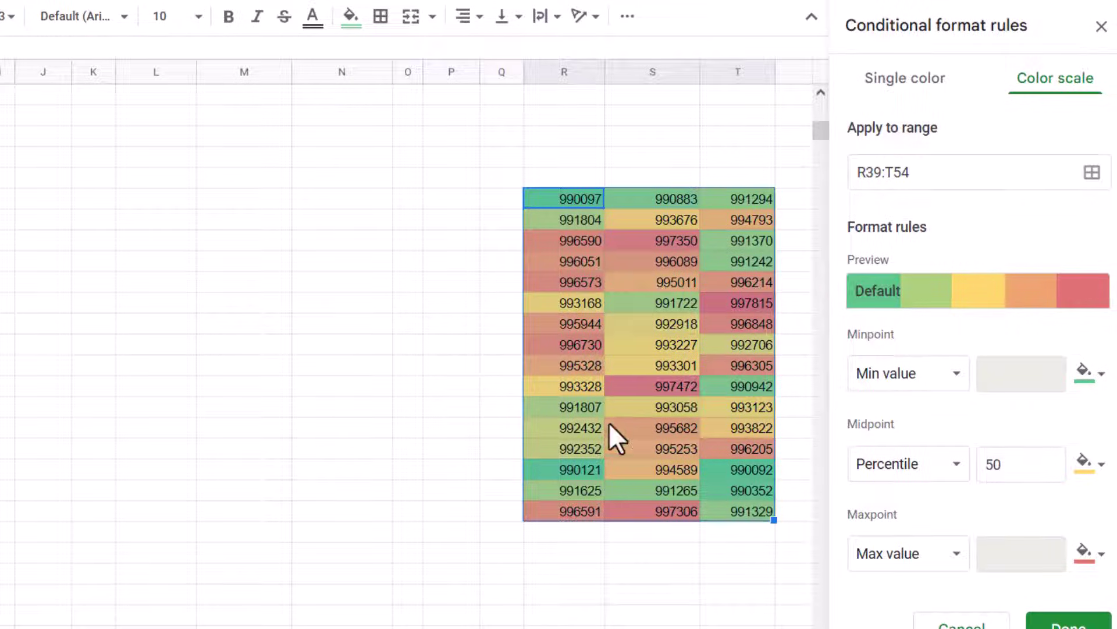
Colour the R39:T54 scale purple at minimum, dark red at midpoint, light pink at maximum.
{"action": "left_click", "coordinate": [1085, 373]}
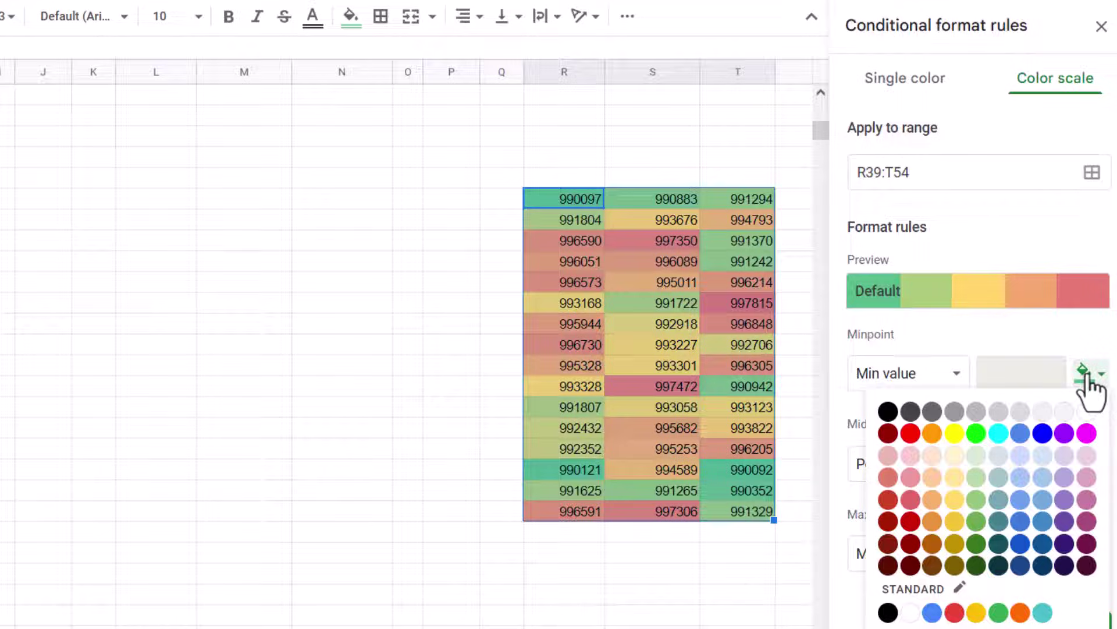
{"action": "left_click", "coordinate": [1064, 434]}
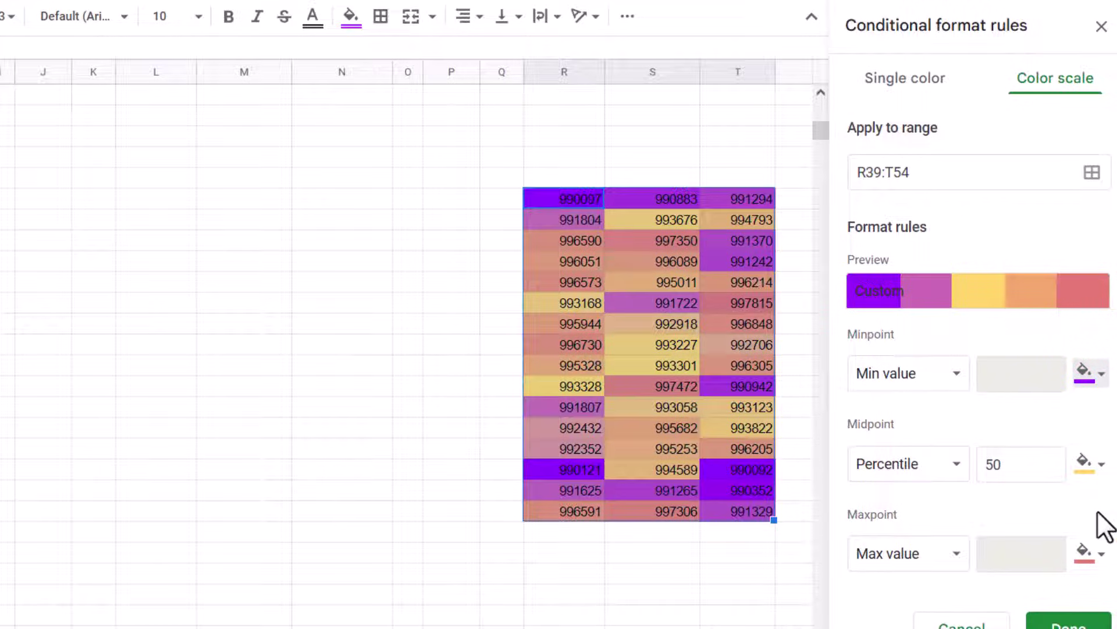
{"action": "left_click", "coordinate": [1094, 468]}
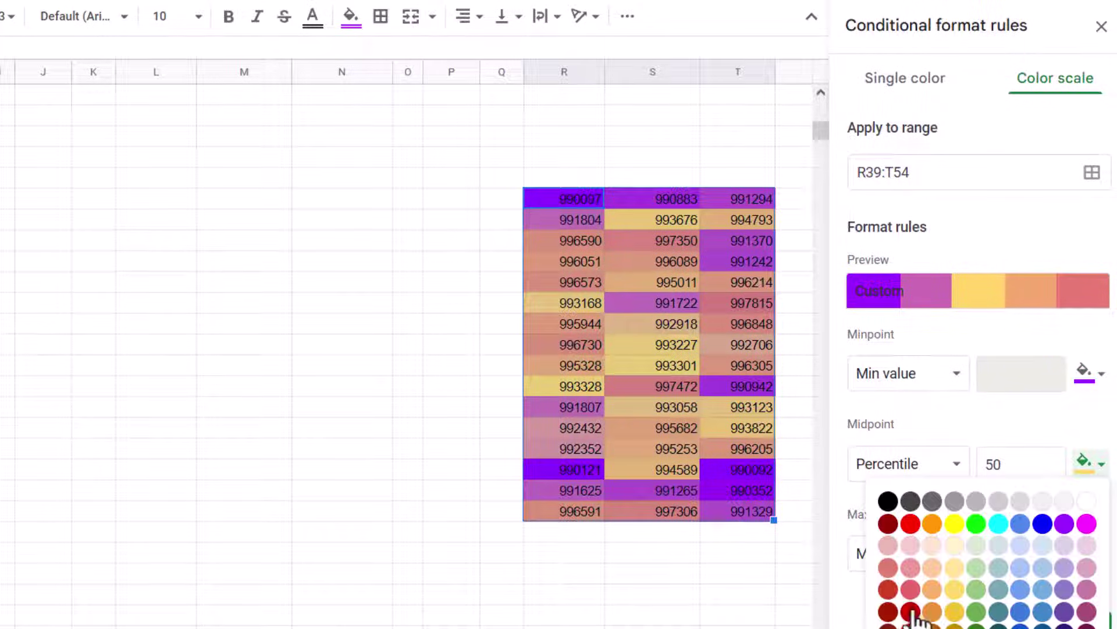
{"action": "left_click", "coordinate": [911, 617]}
{"action": "left_click", "coordinate": [1087, 556]}
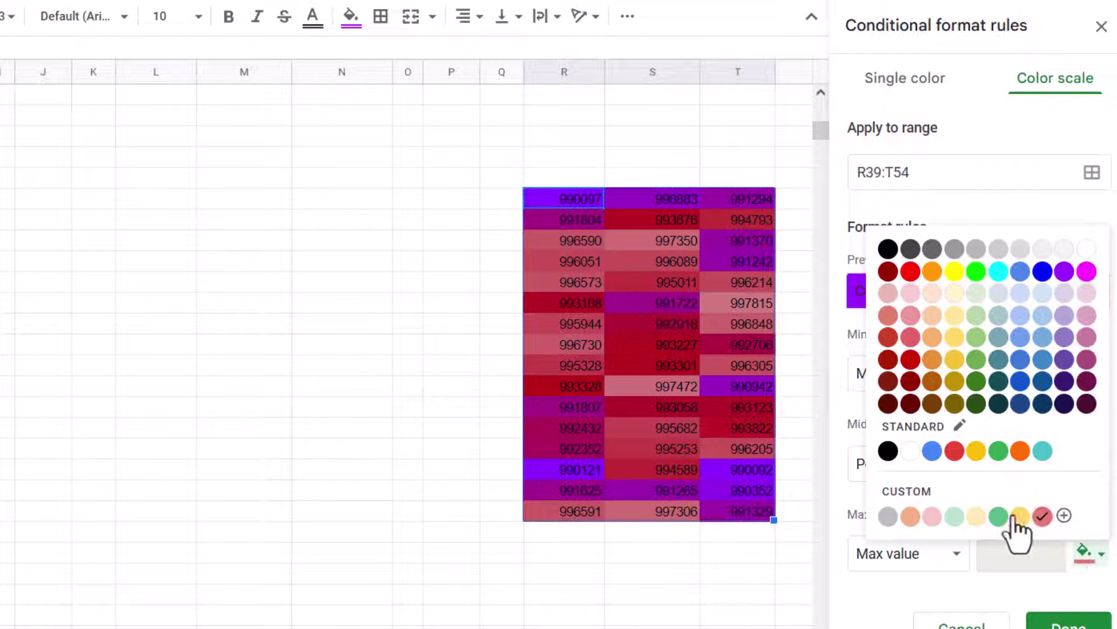
{"action": "left_click", "coordinate": [909, 294]}
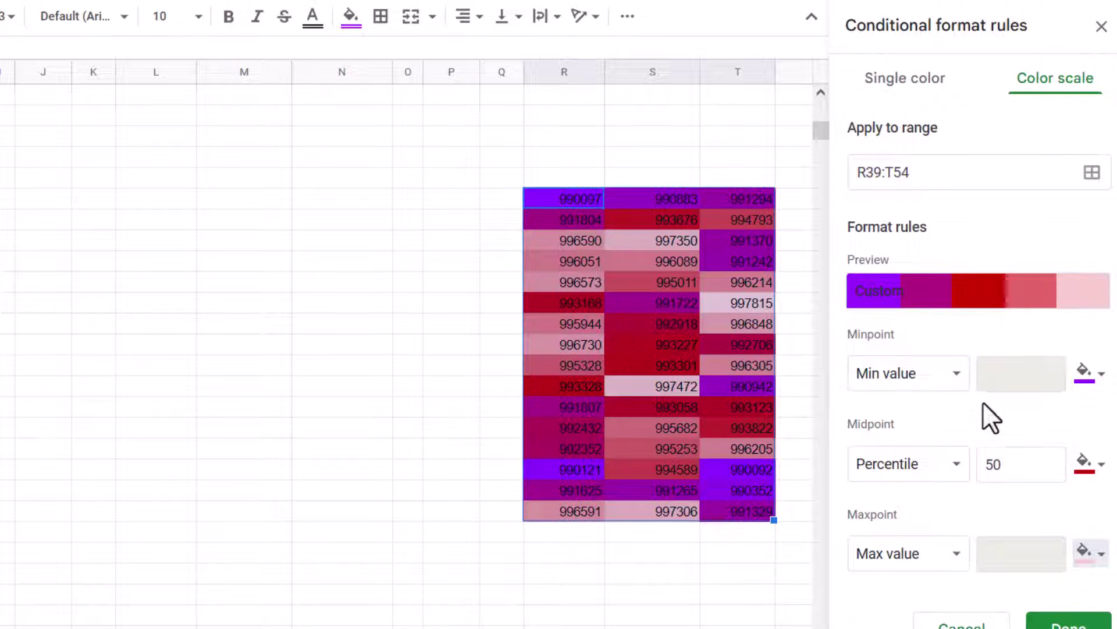
Keep Min value as the scale's minimum point type.
{"action": "left_click", "coordinate": [921, 386]}
{"action": "left_click", "coordinate": [1044, 437]}
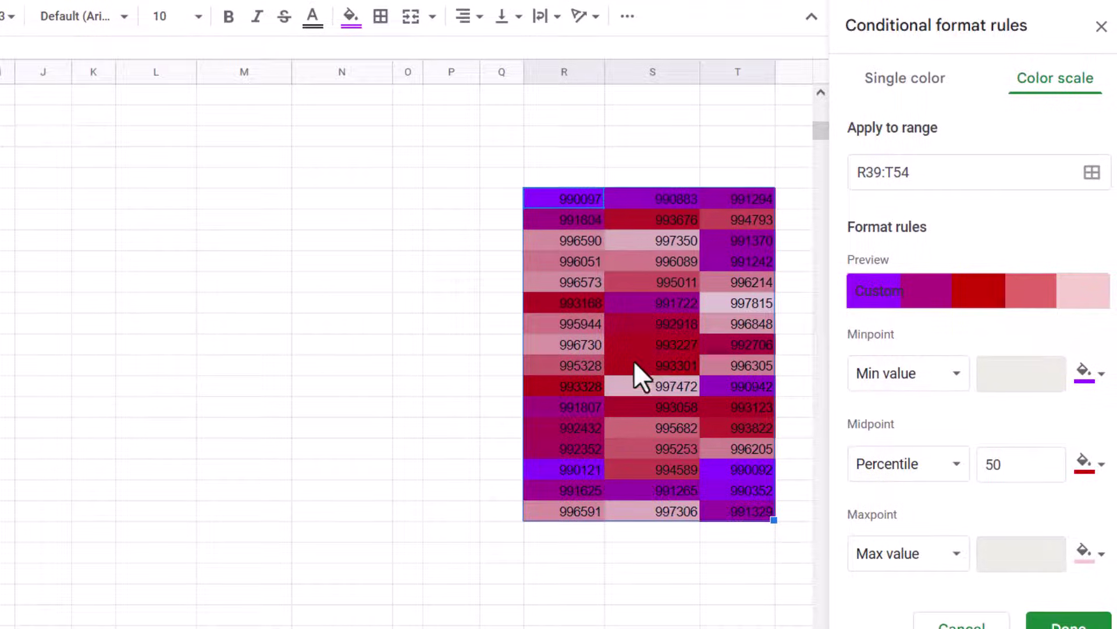
{"action": "scroll", "coordinate": [634, 361], "scroll_direction": "up", "scroll_amount": 5}
{"action": "scroll", "coordinate": [573, 320], "scroll_direction": "down", "scroll_amount": 5}
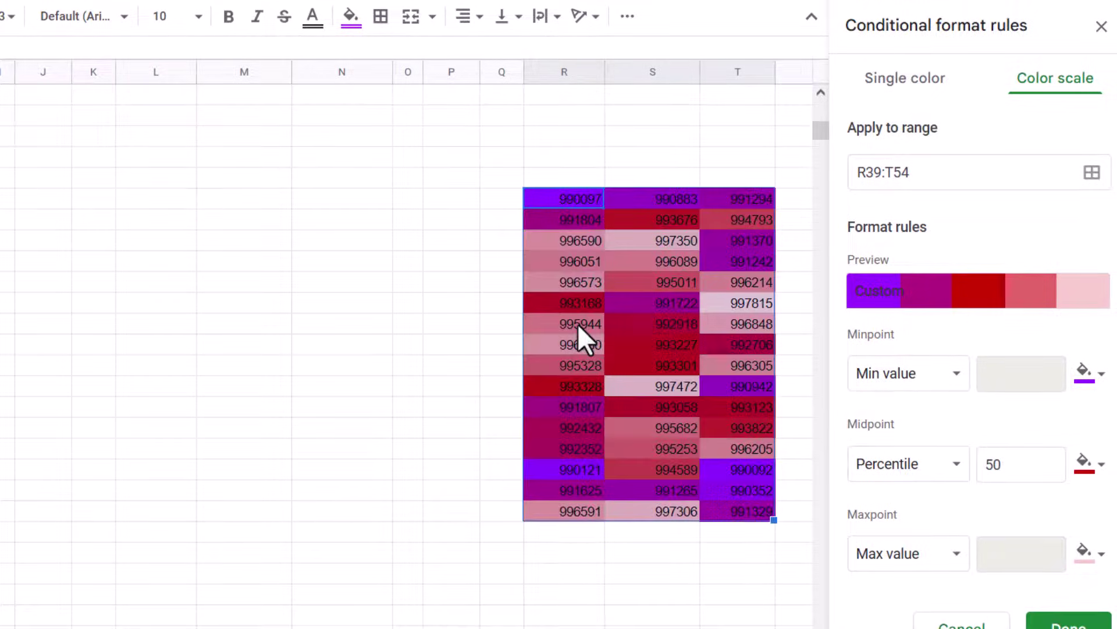